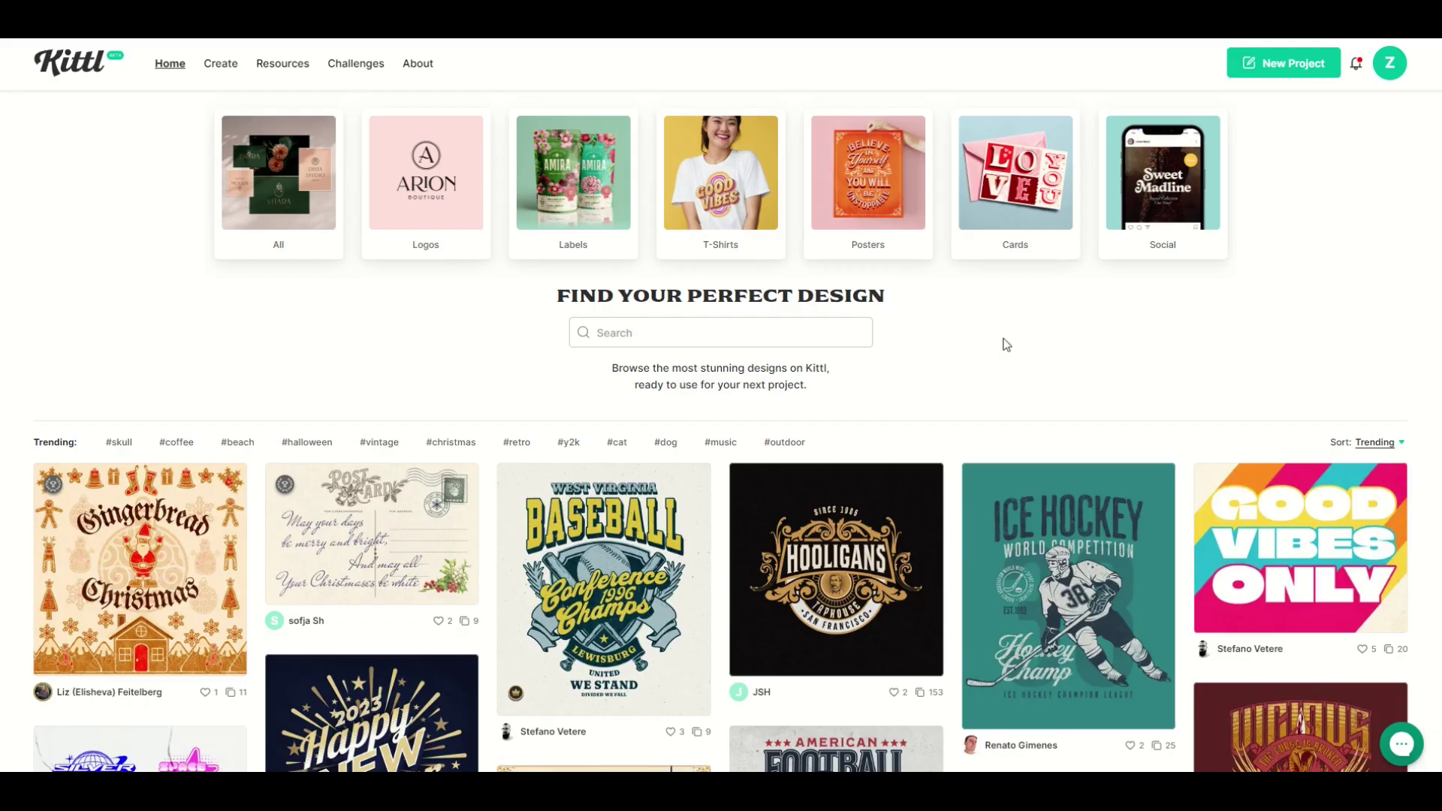
- Start a new blank Kittl project from the dashboard
scroll(967, 373, "down", 15)
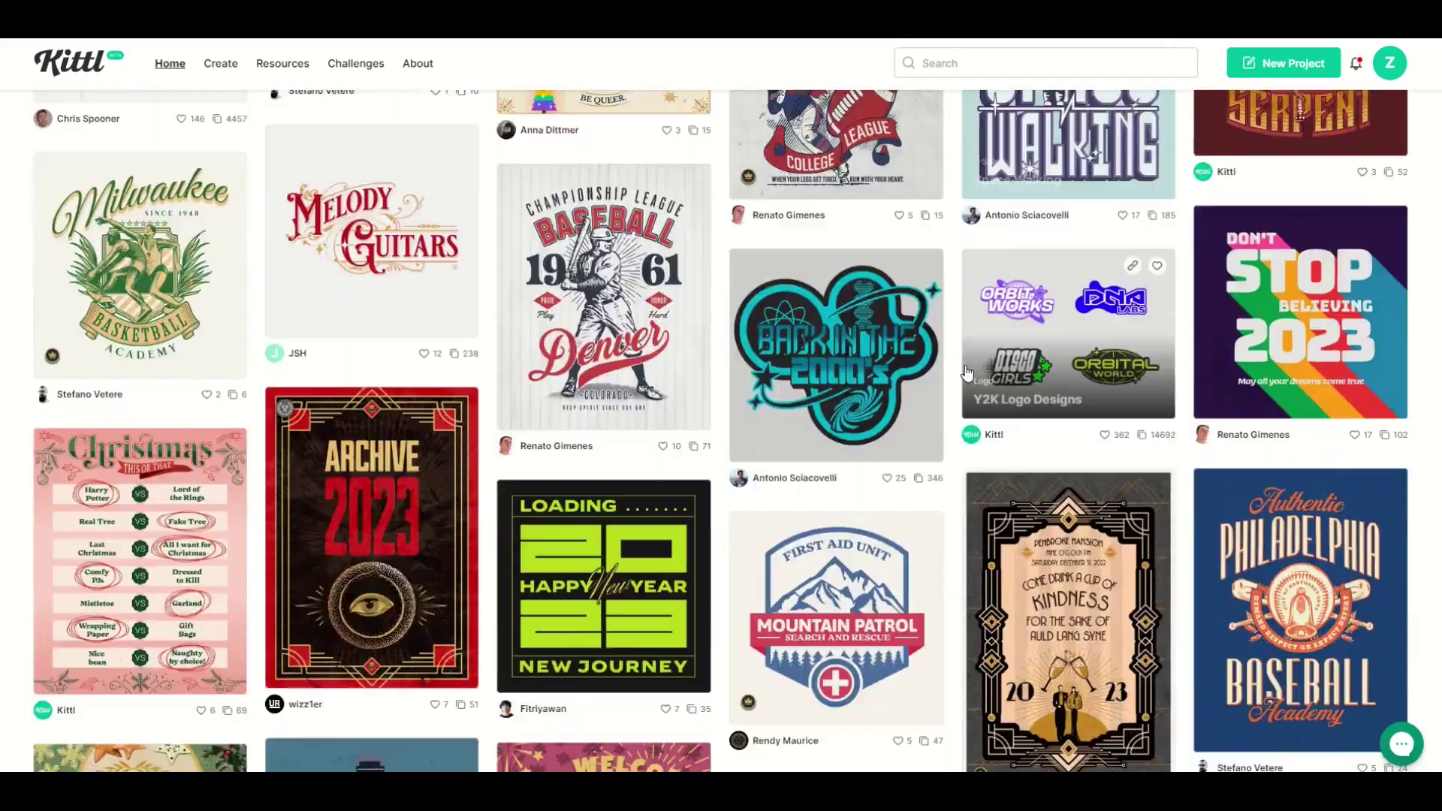
scroll(951, 383, "down", 10)
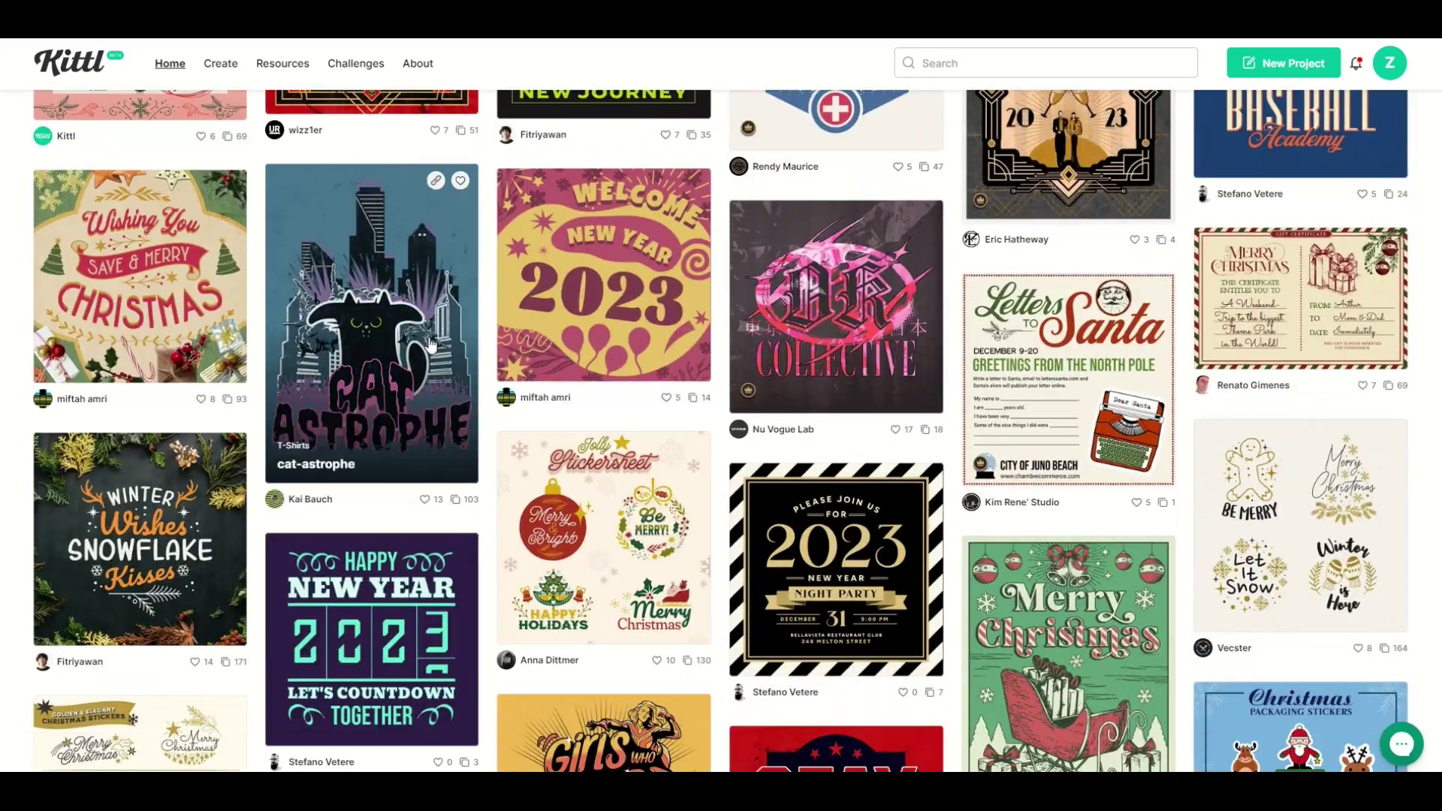
scroll(439, 380, "down", 11)
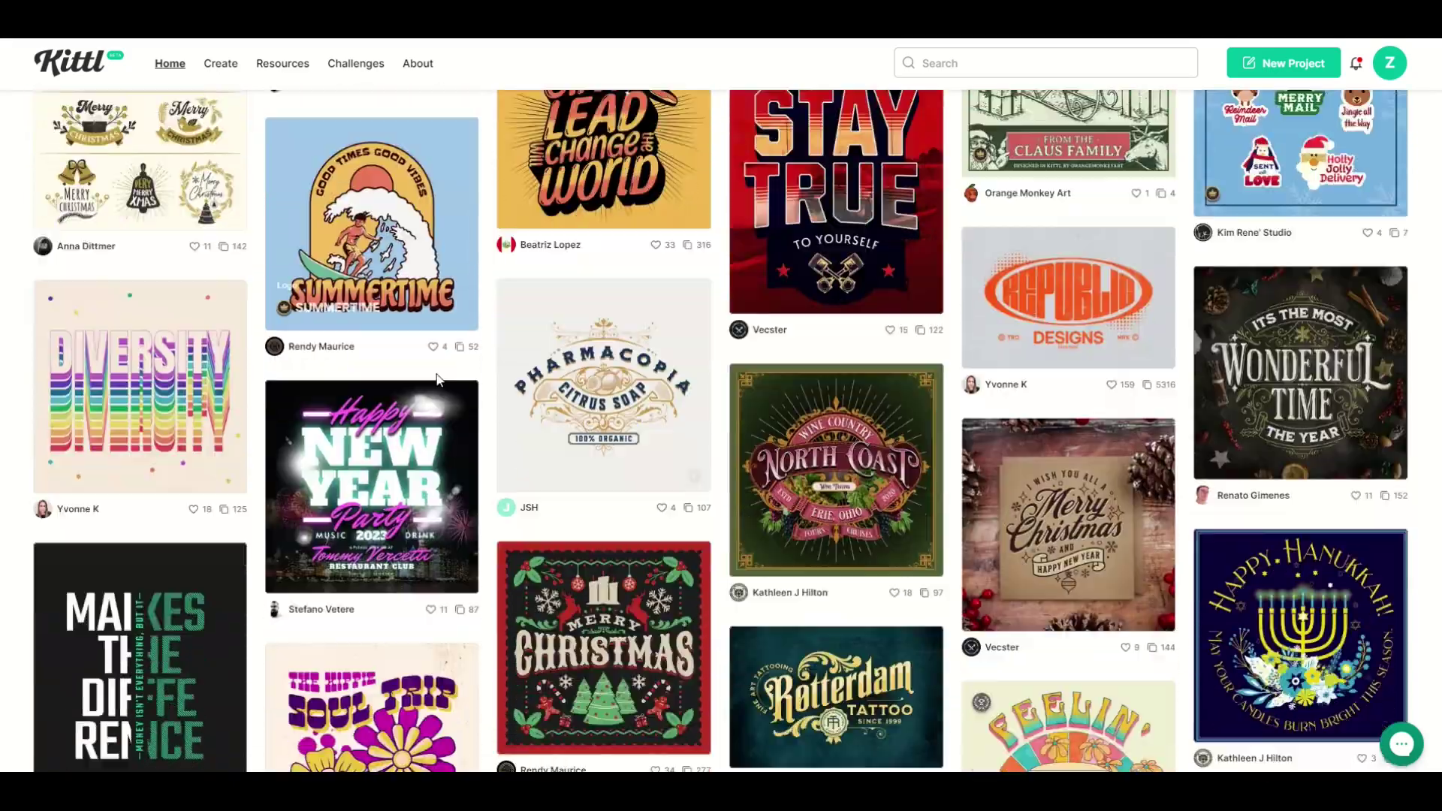
scroll(440, 379, "down", 8)
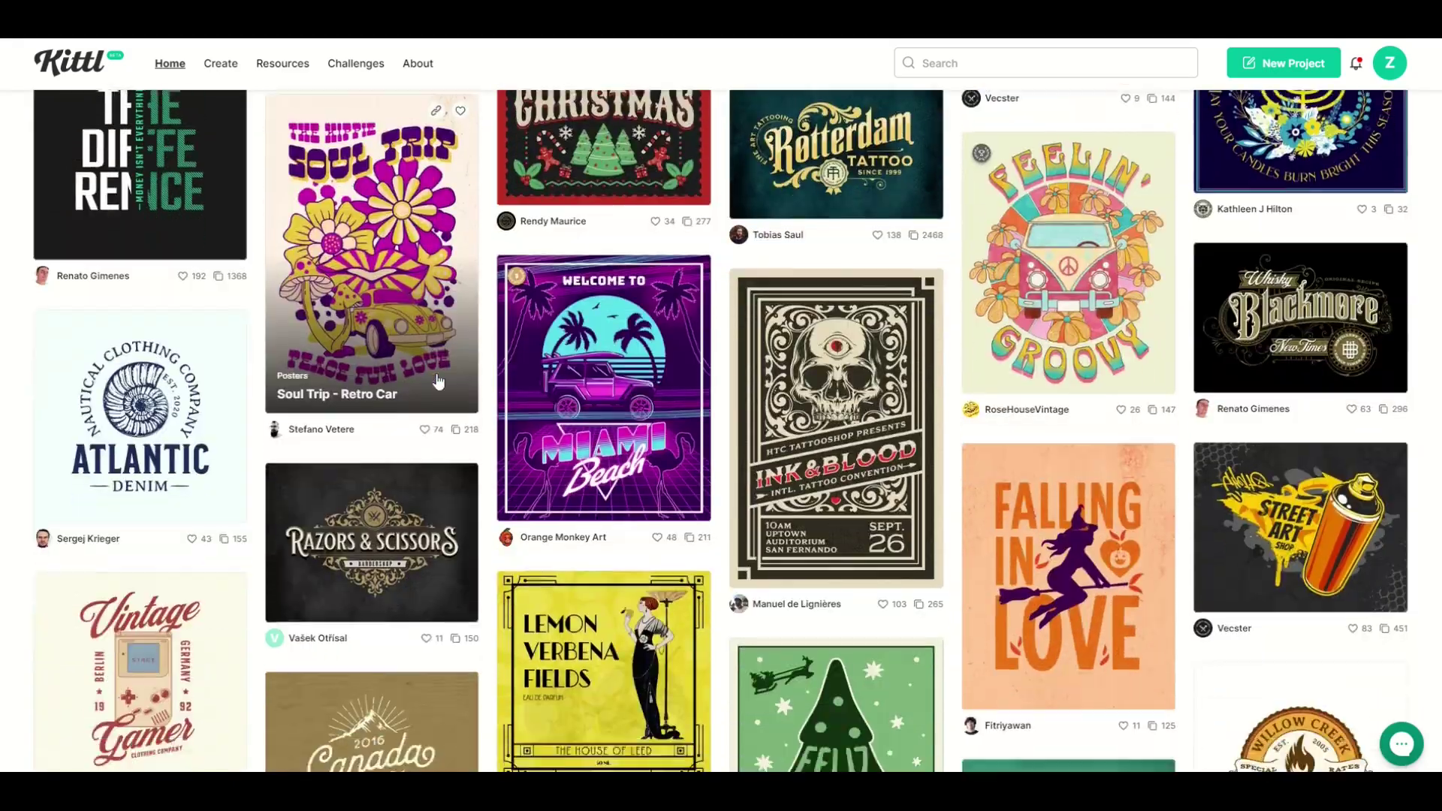
scroll(440, 381, "down", 7)
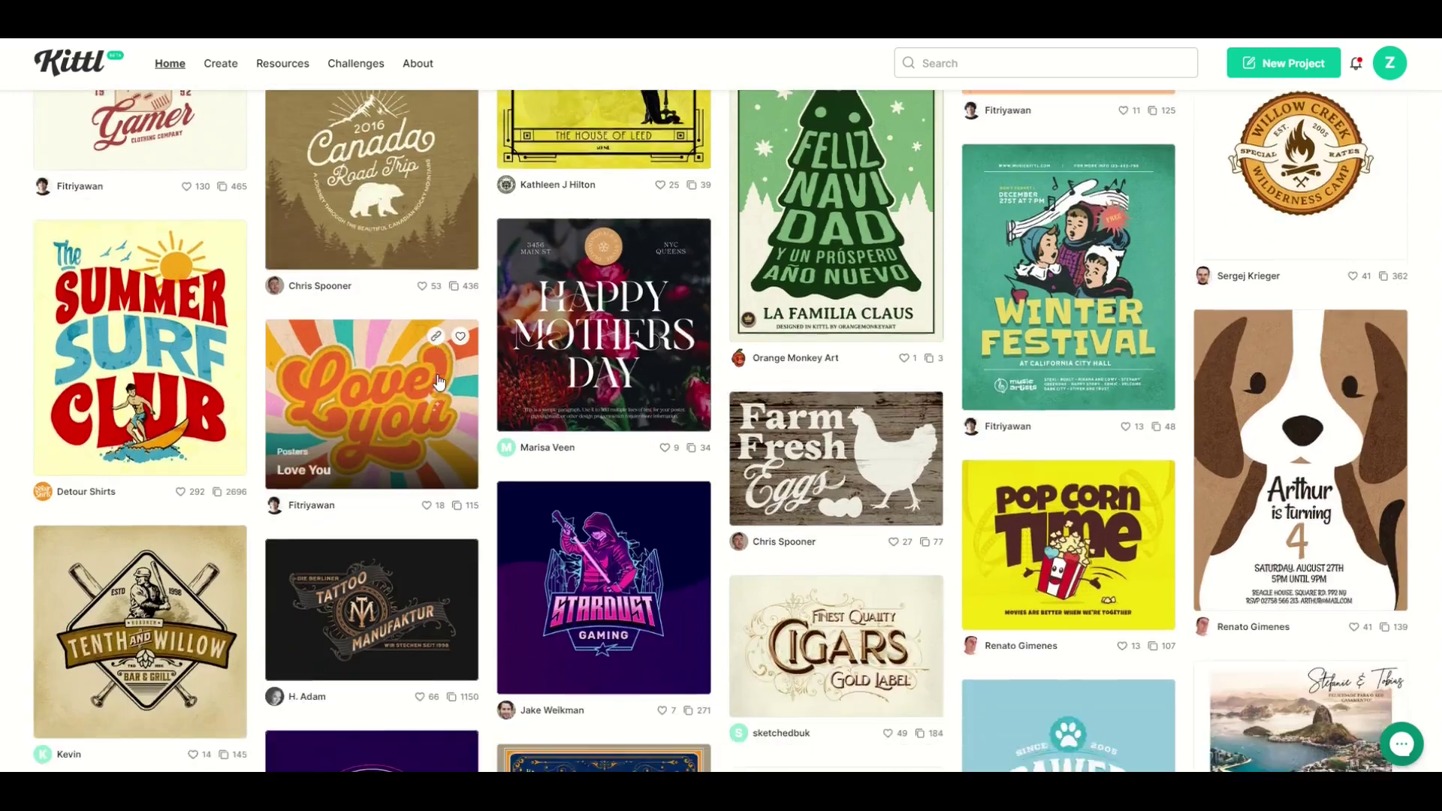
scroll(439, 381, "up", 18)
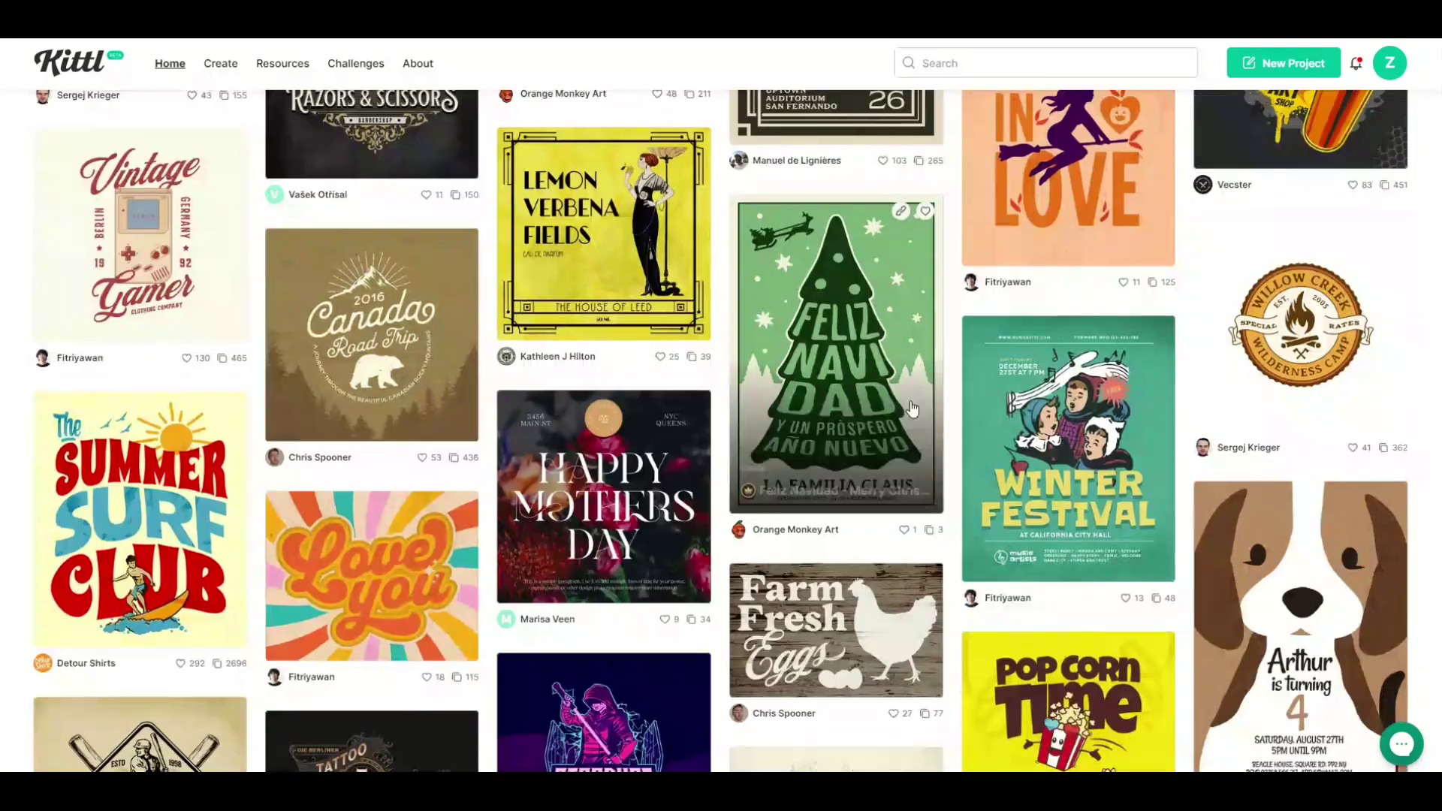
scroll(467, 479, "up", 8)
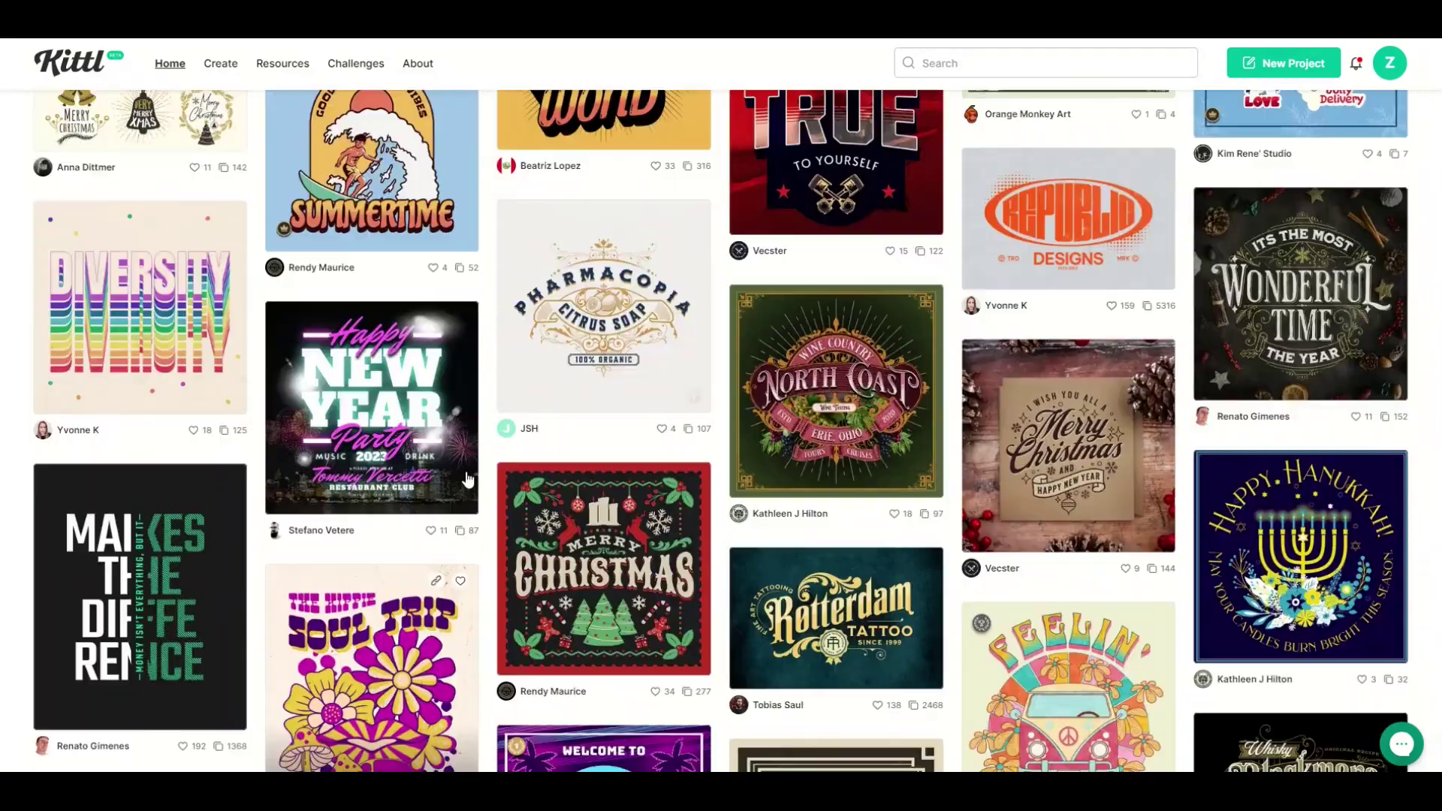
left_click(1269, 66)
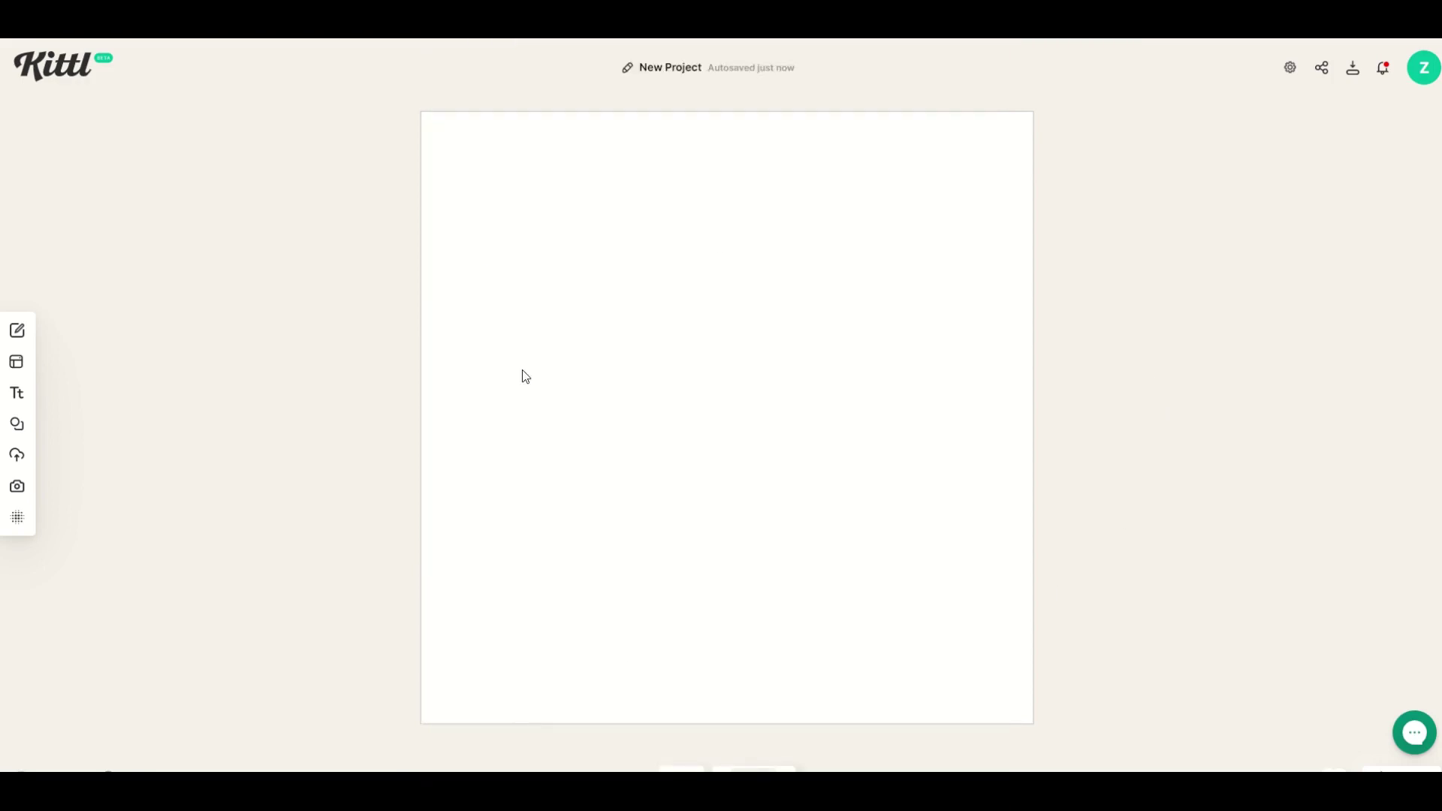
- Resize the artboard to a custom portrait size of 1000 × 1400 px
left_click(1291, 69)
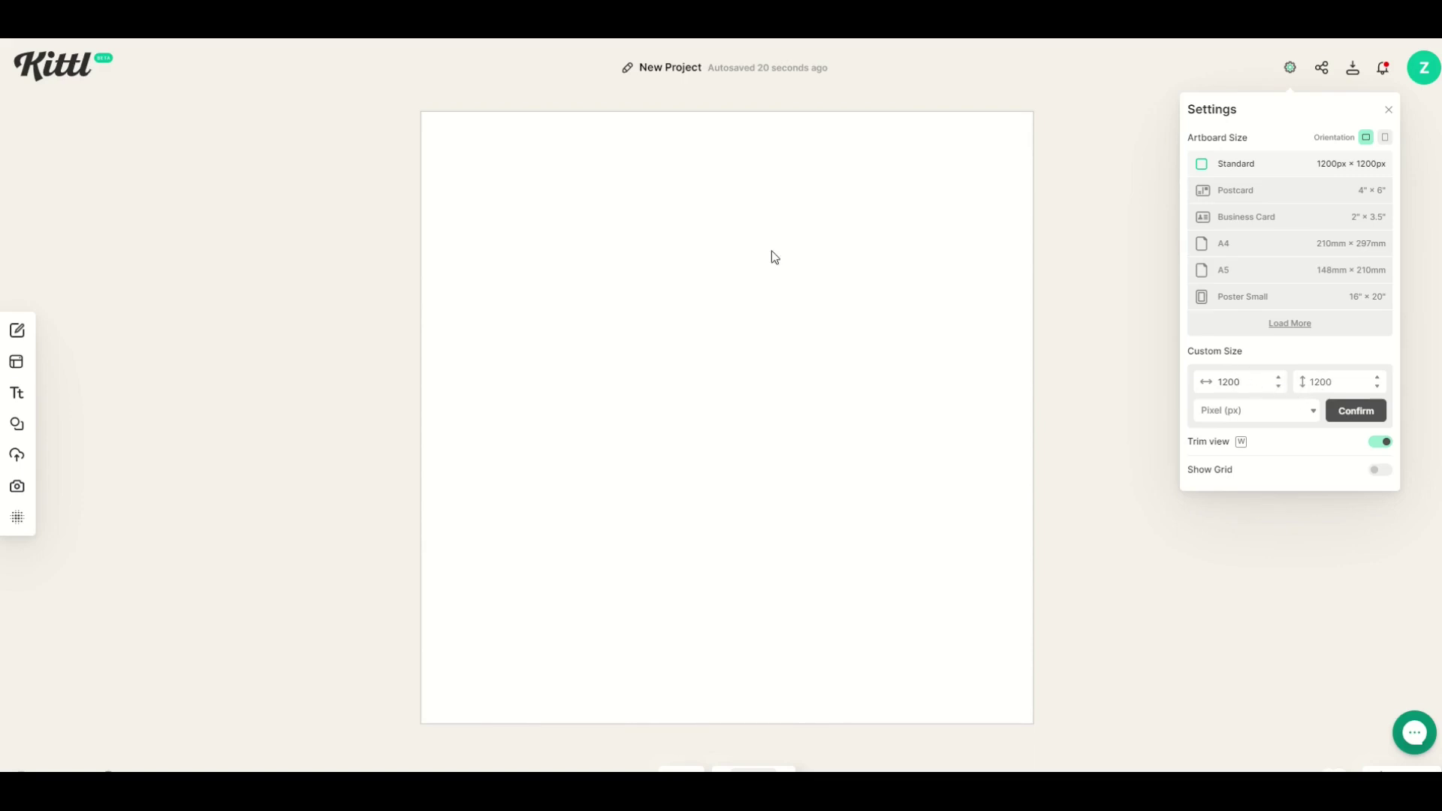
double_click(1229, 382)
left_click_drag(1229, 382, 1172, 382)
type("1000")
key("Return")
double_click(1328, 382)
type("140")
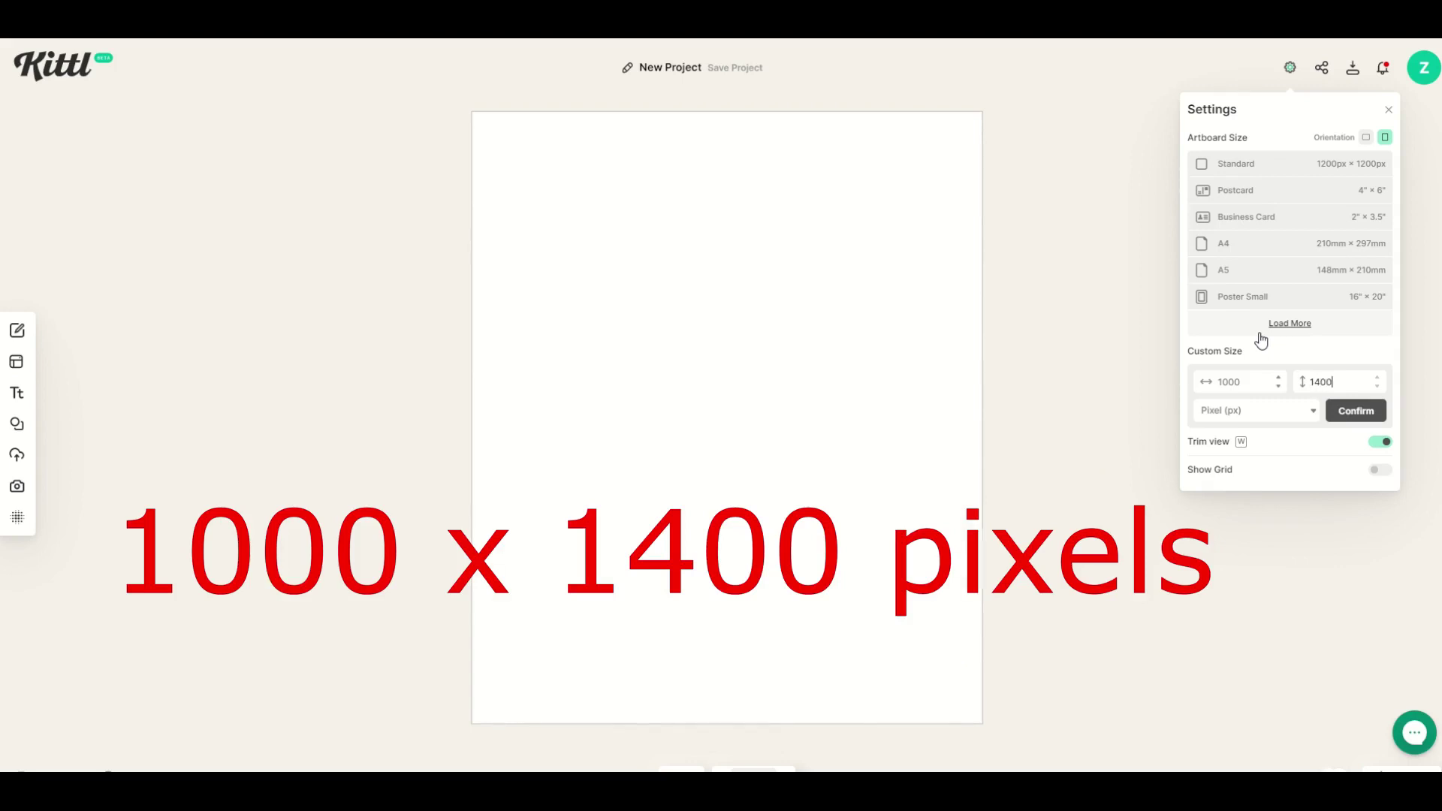
key("Return")
left_click(599, 554)
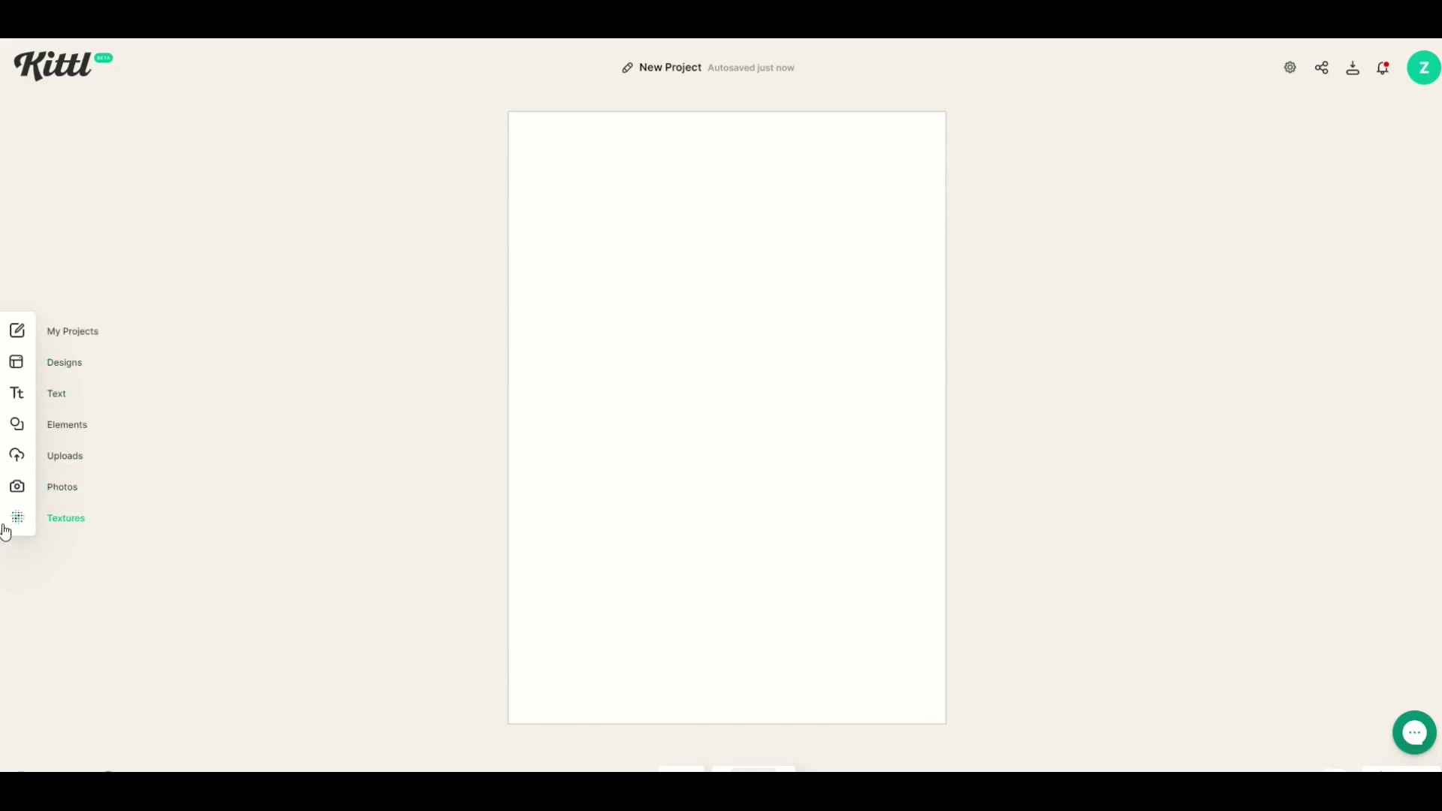
- Upload the softball photo, enlarge it across the artboard, and place the Seattle bear logo lower-left
left_click(16, 457)
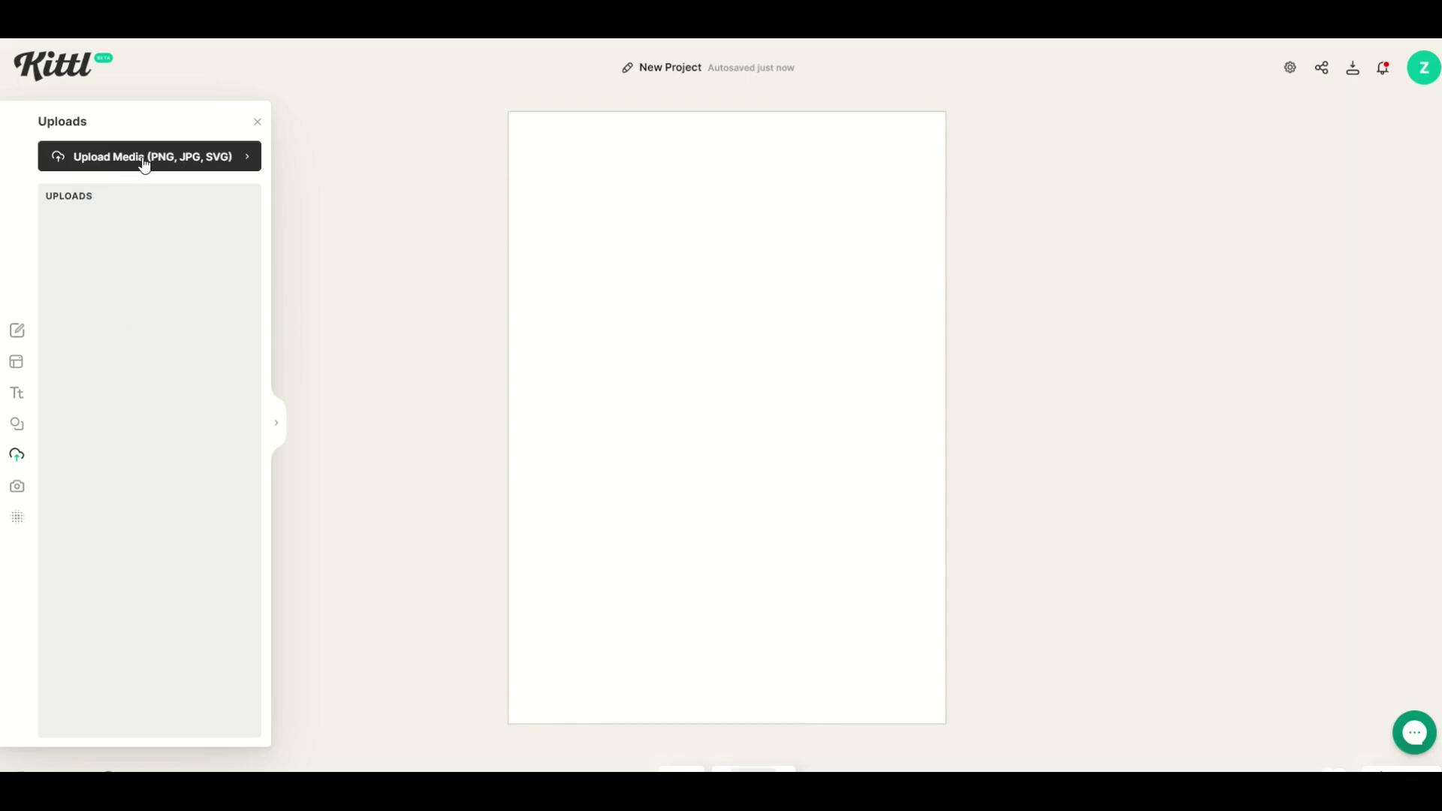
left_click(145, 165)
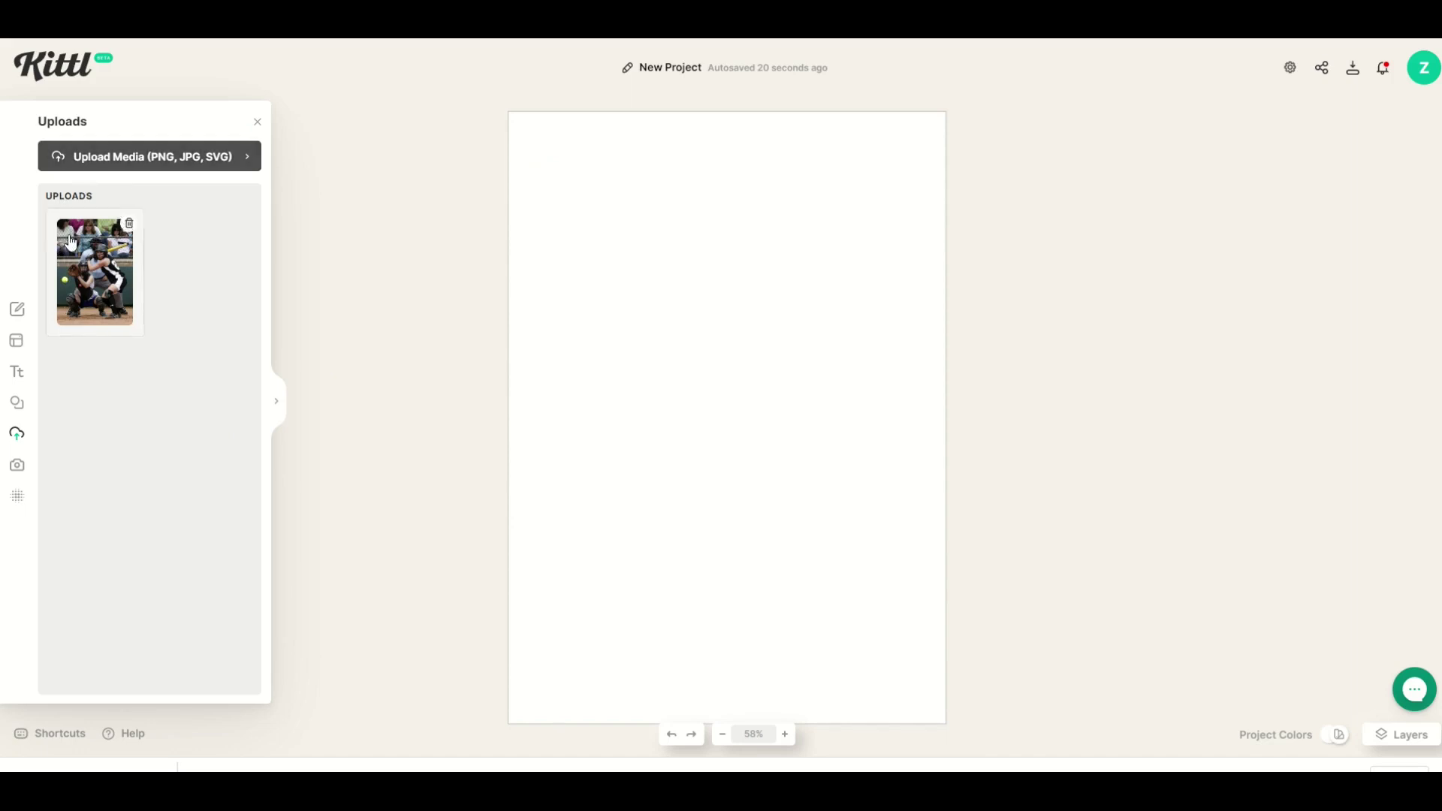
left_click(85, 261)
mouse_move(699, 397)
left_mouse_down()
mouse_move(773, 528)
mouse_move(678, 426)
mouse_move(649, 350)
mouse_move(719, 381)
left_mouse_up()
left_click_drag(675, 300, 523, 190)
left_click_drag(772, 325, 806, 400)
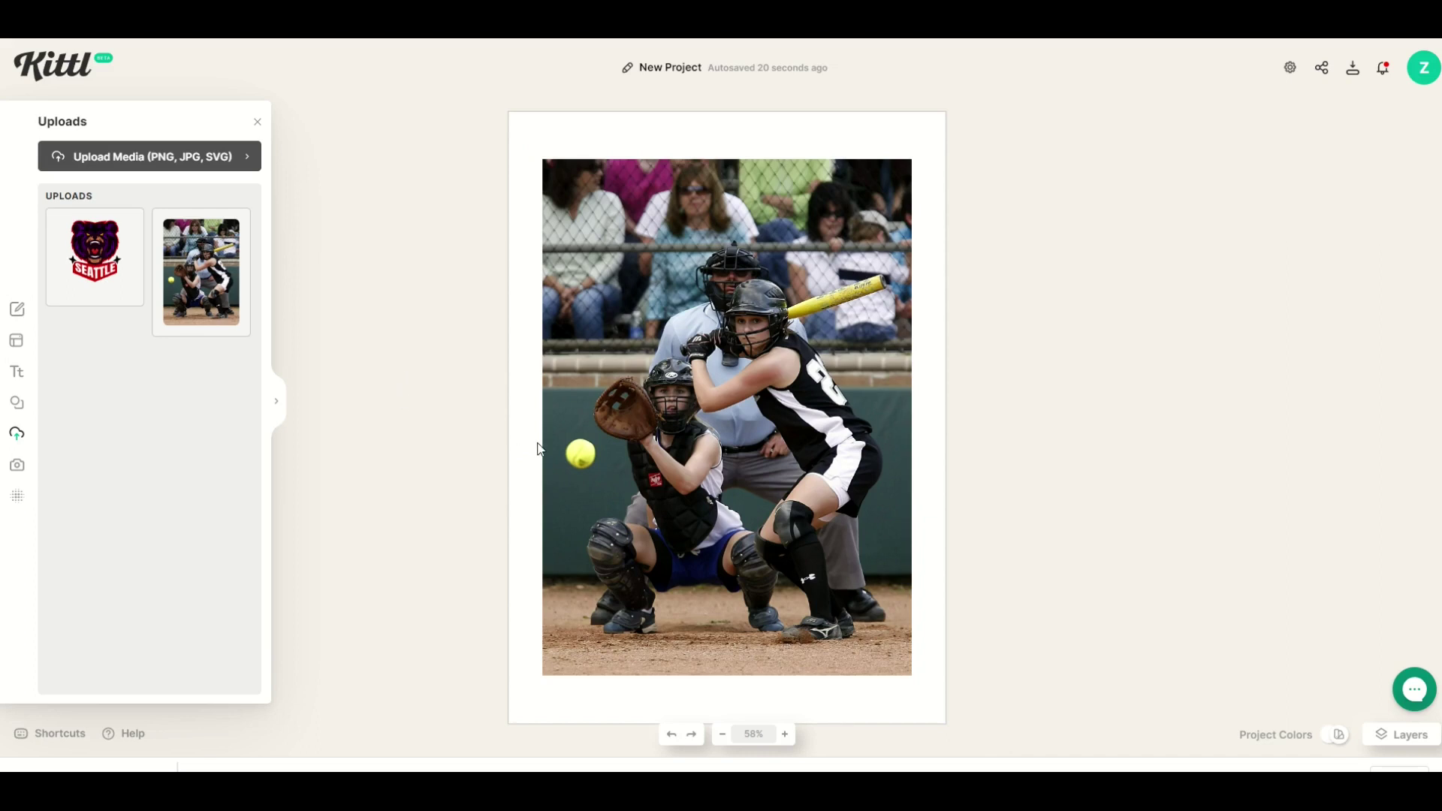
left_click_drag(728, 417, 581, 658)
left_click(425, 638)
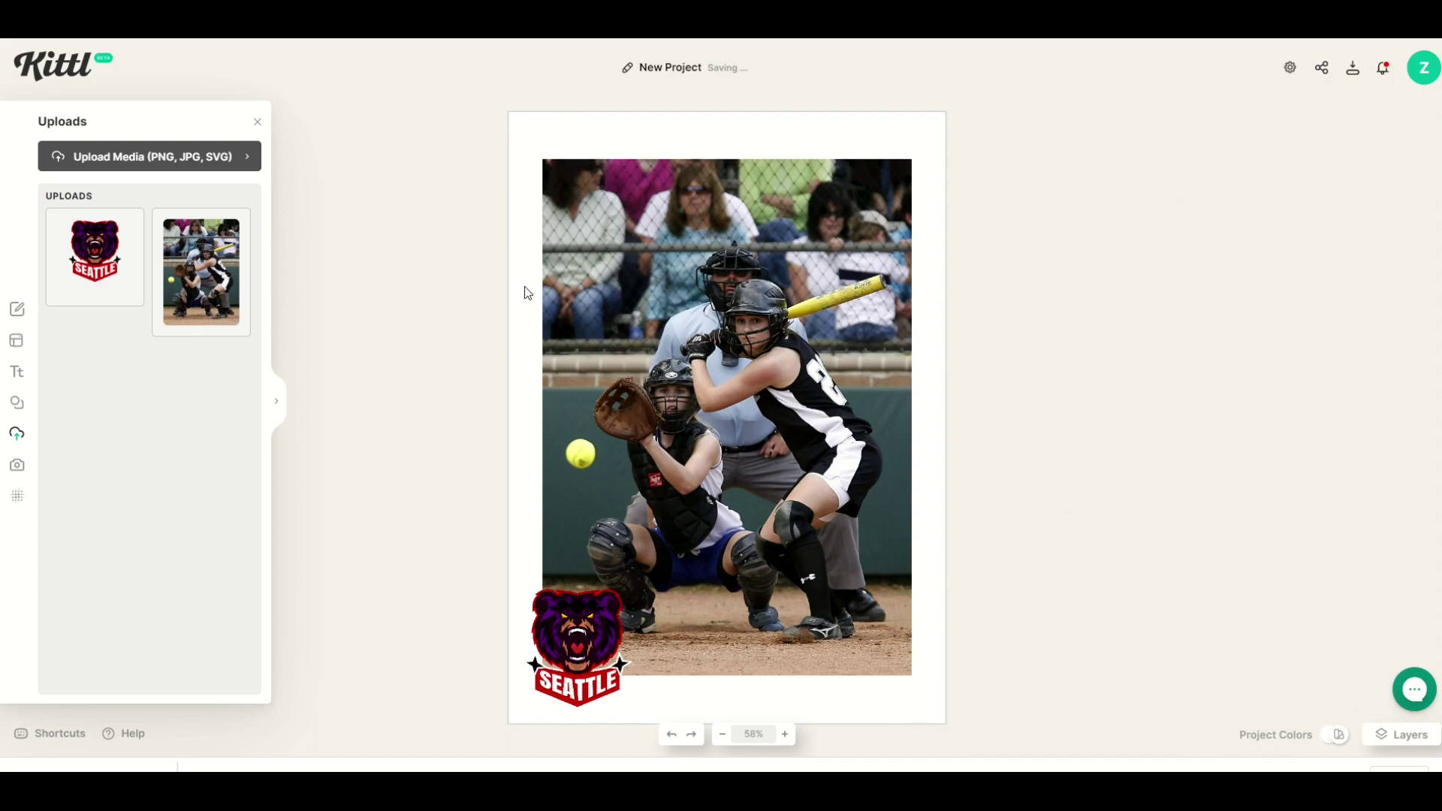
- Set the artboard background colour to bright cyan 00ffea
left_click(528, 137)
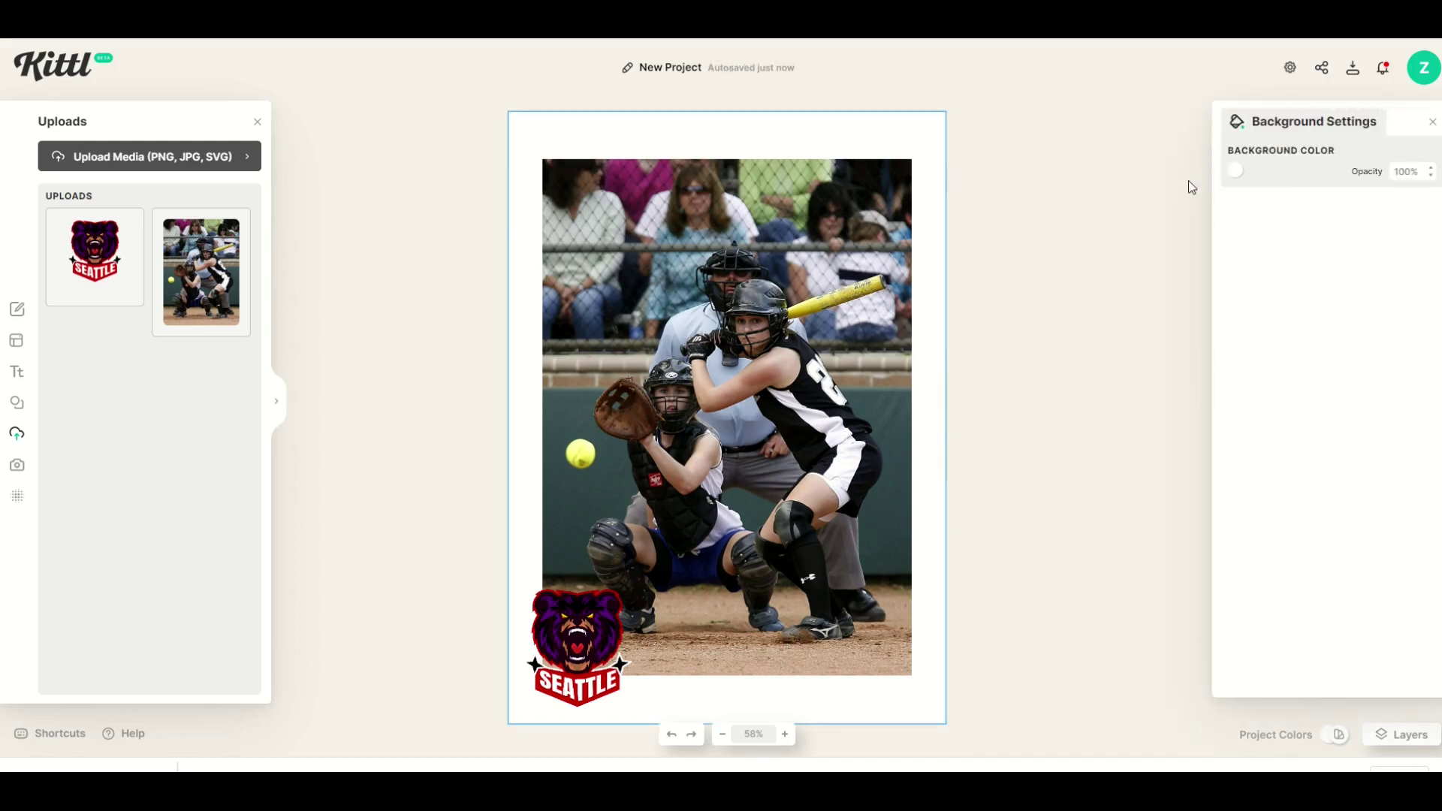
left_click(1236, 171)
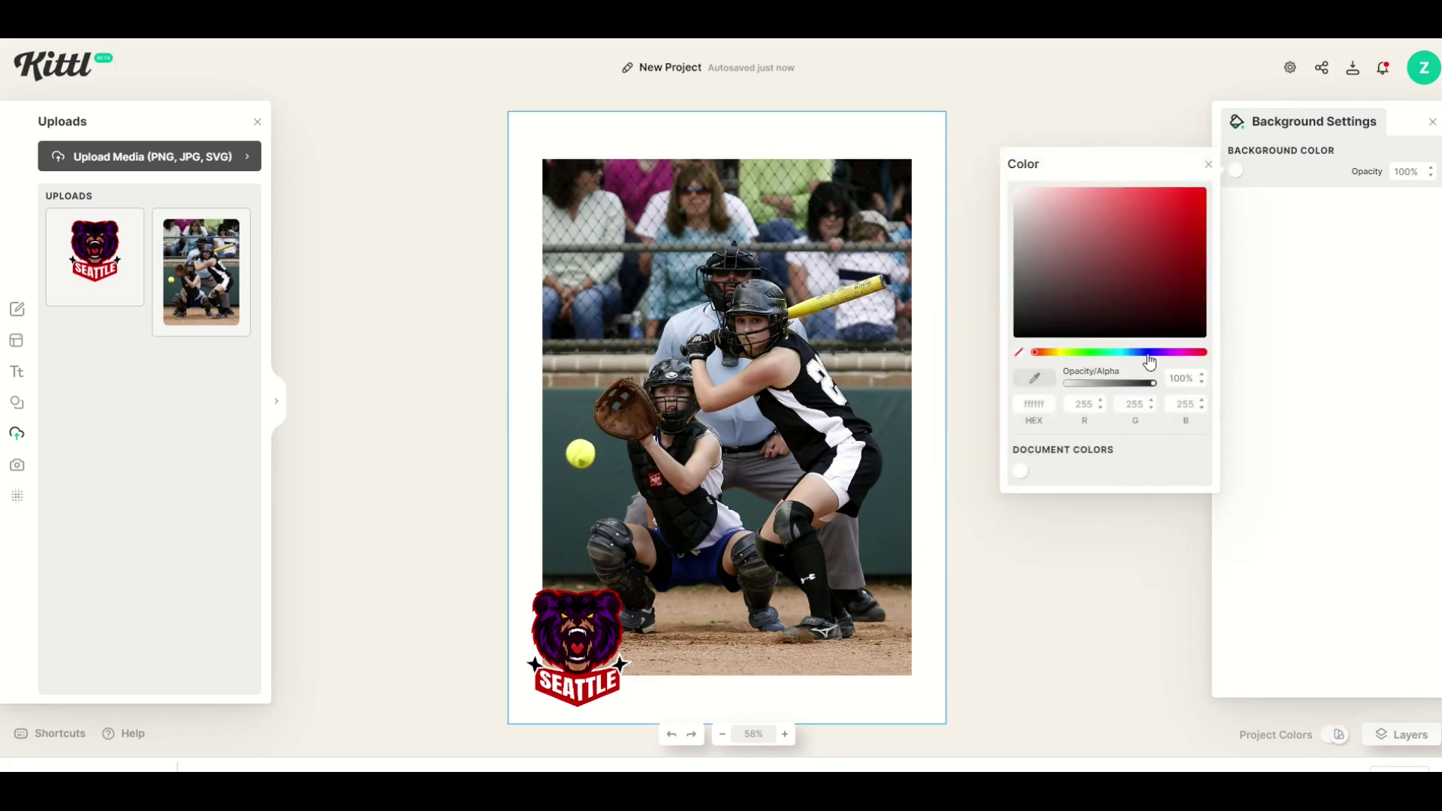
left_click(1120, 353)
left_click_drag(1127, 316, 1252, 190)
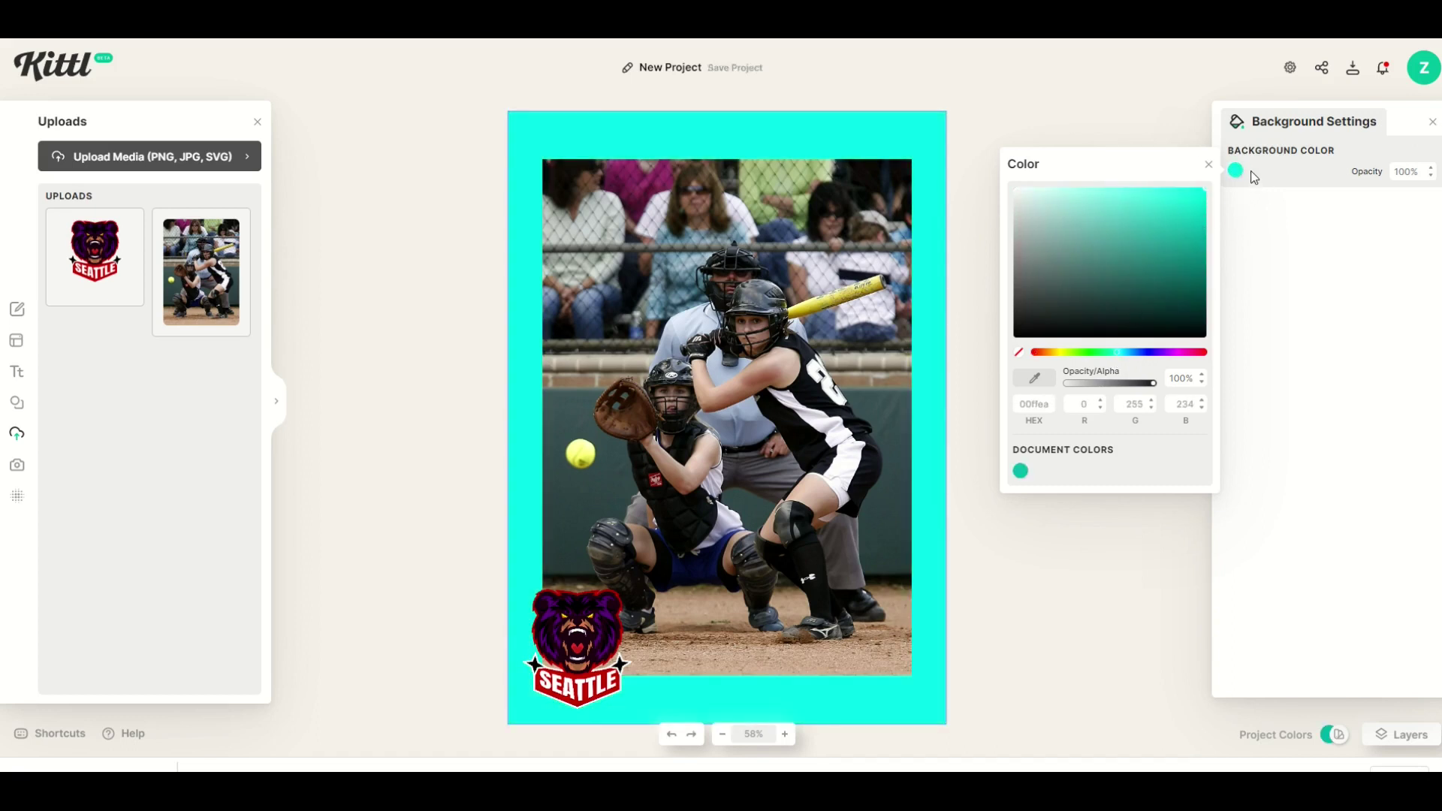
left_click(1101, 121)
left_click(391, 323)
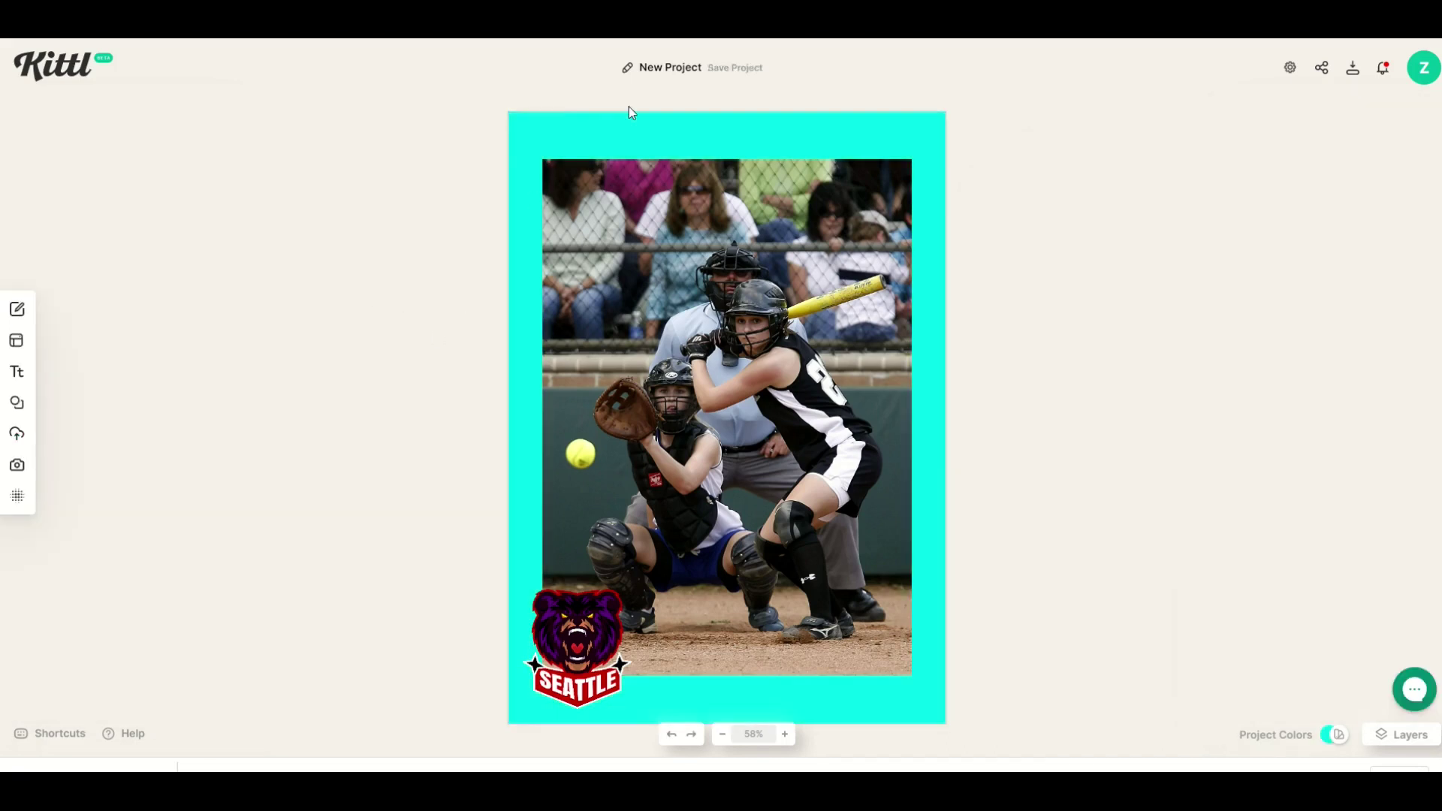
- Browse the Titles templates, trial a Headline text at the top, then delete it
left_click(18, 377)
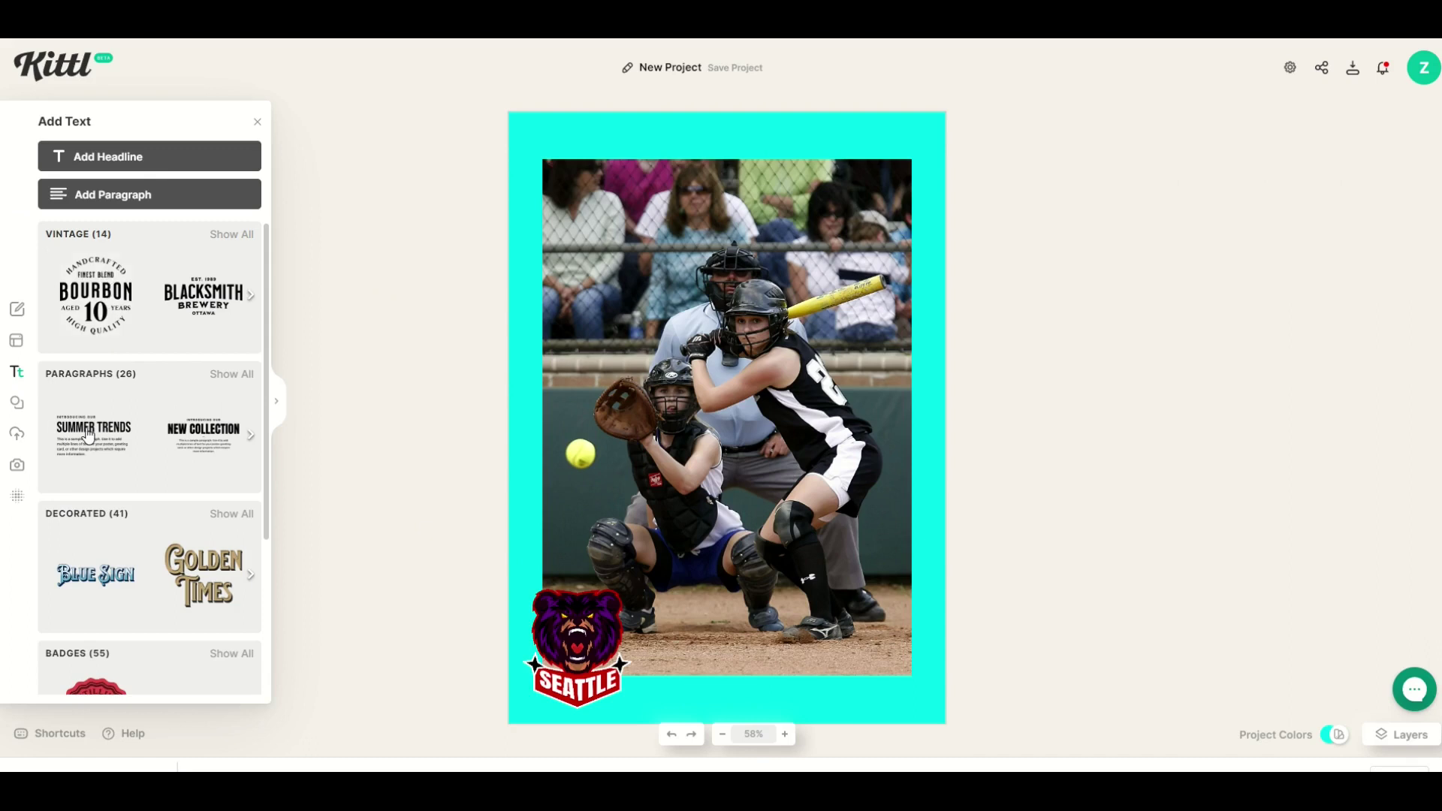
scroll(107, 458, "down", 1)
scroll(107, 457, "down", 3)
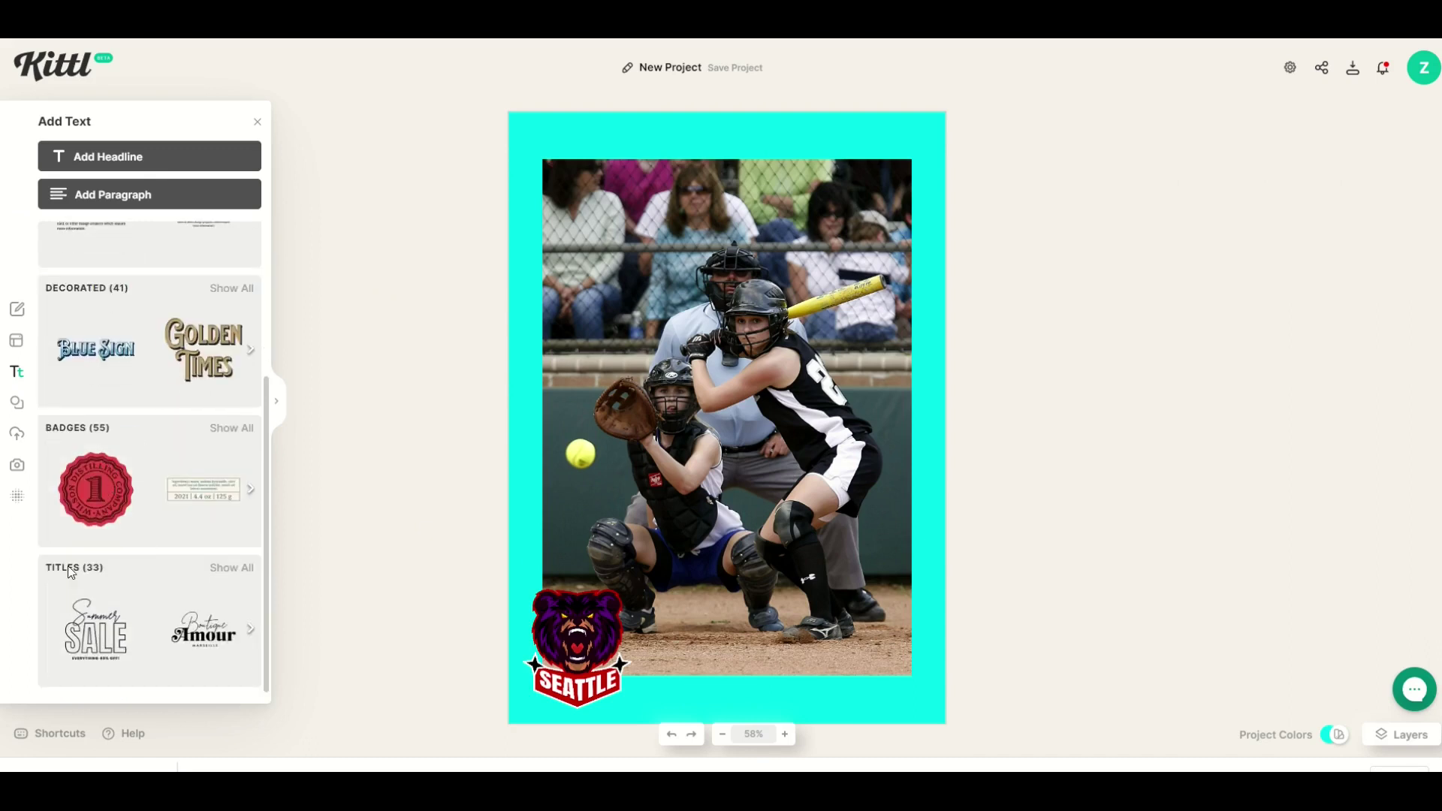
left_click(229, 568)
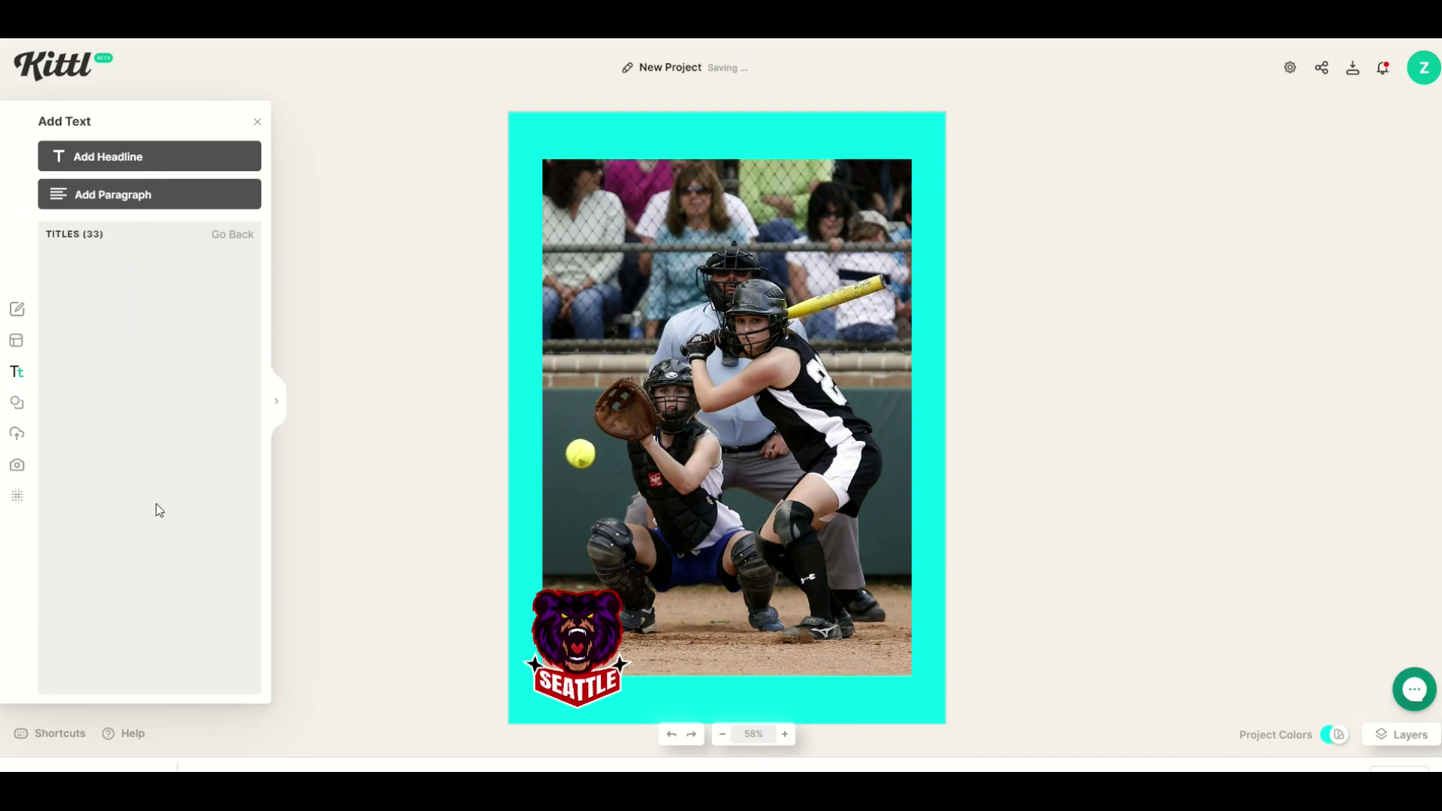
left_click(103, 323)
scroll(110, 548, "down", 5)
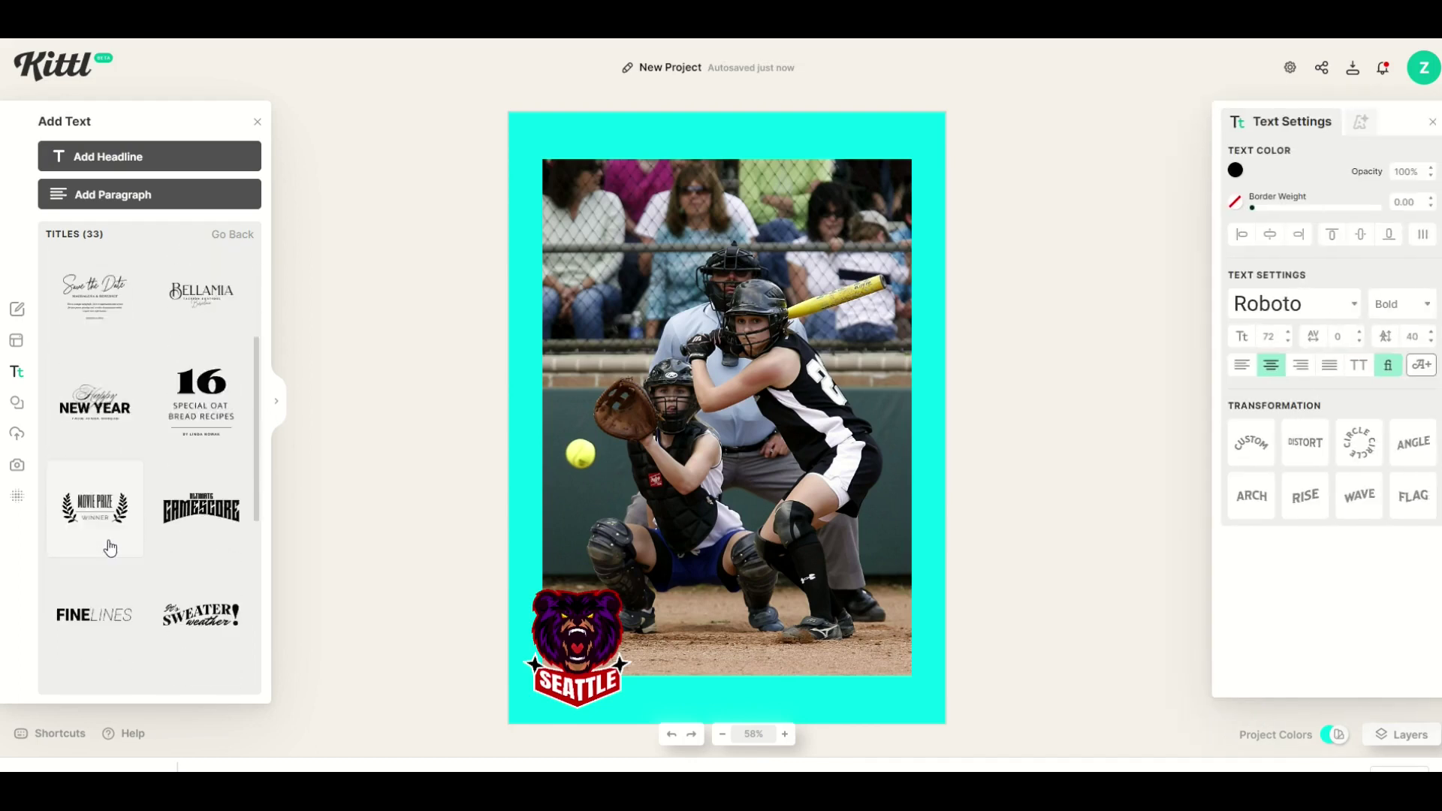
scroll(105, 451, "up", 5)
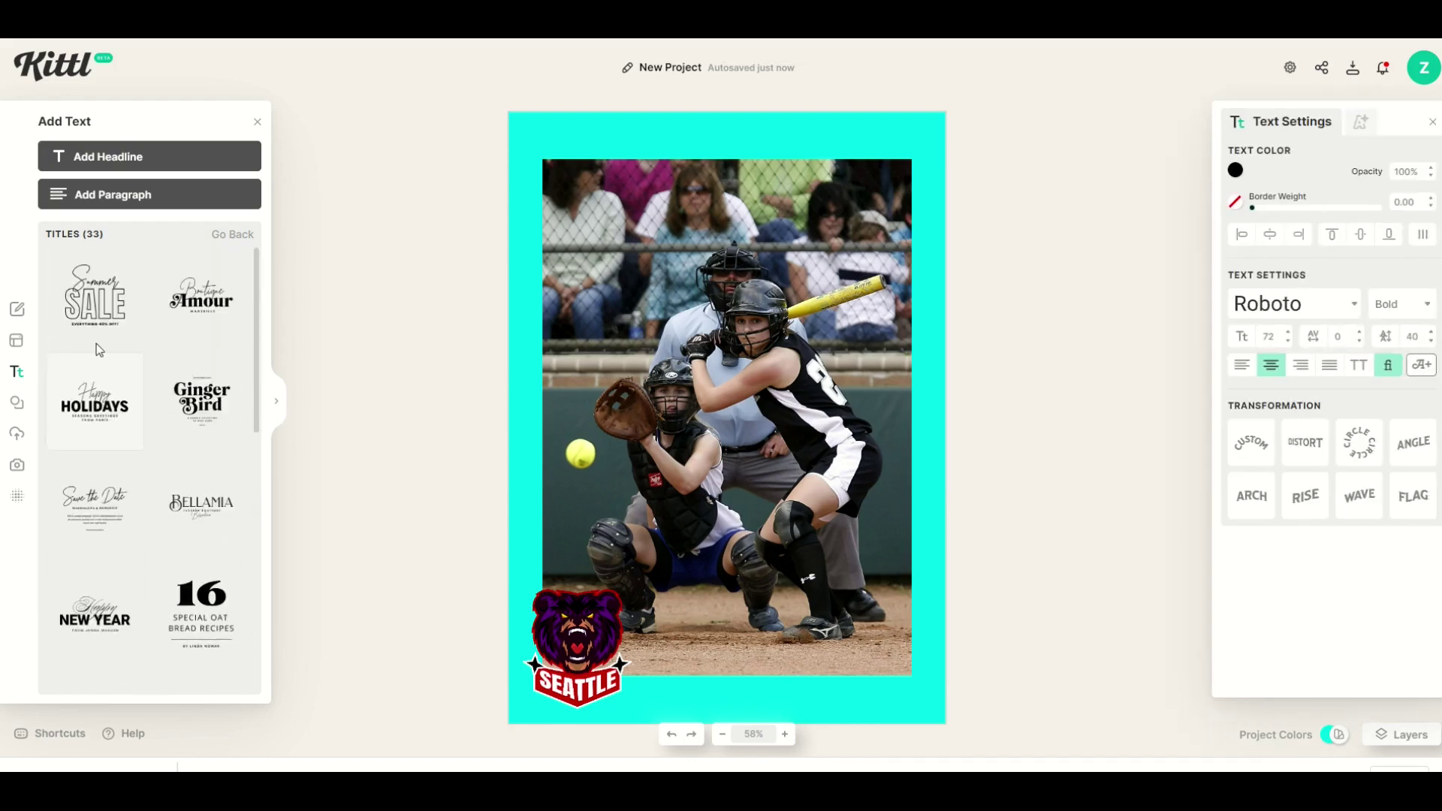
left_click(98, 164)
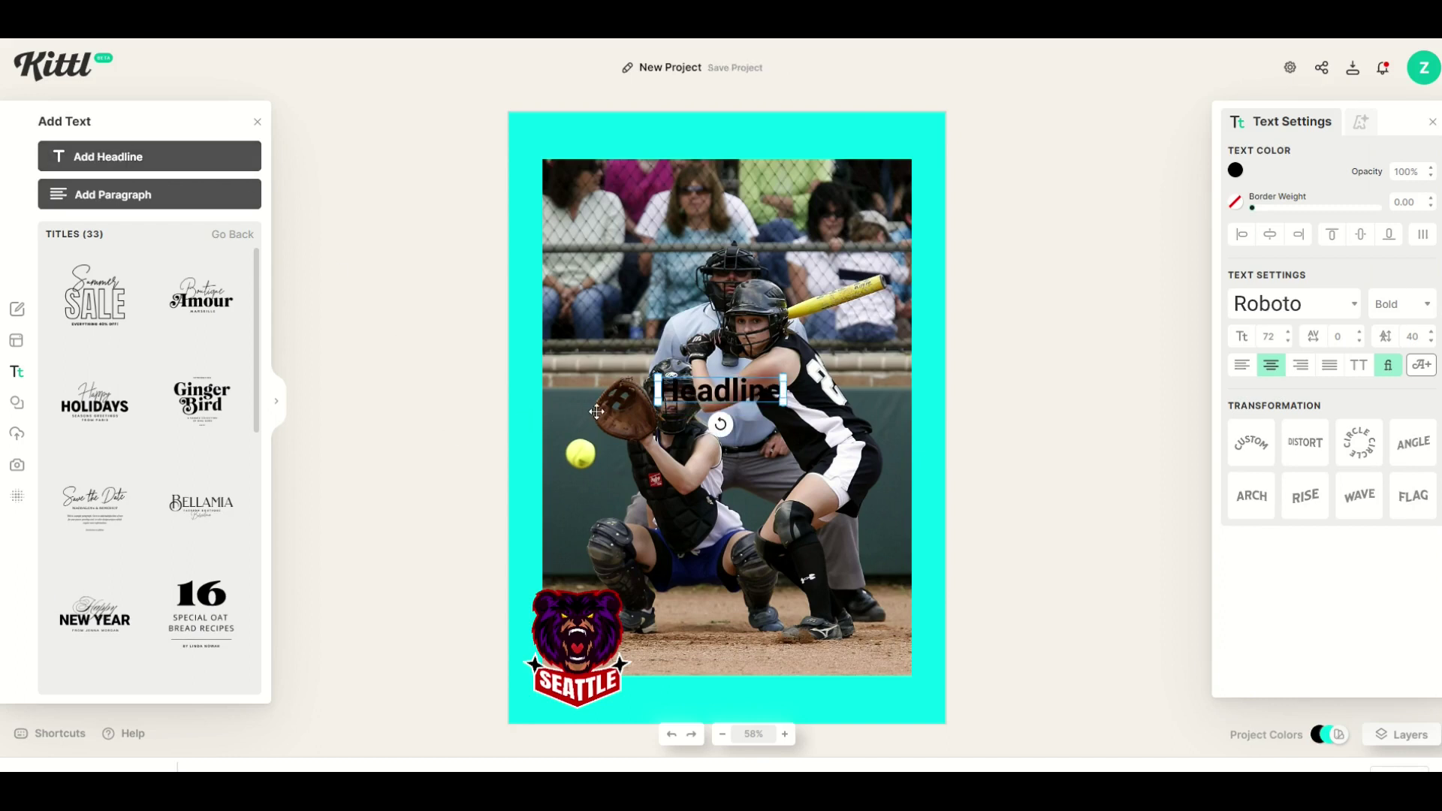
left_click_drag(680, 404, 595, 152)
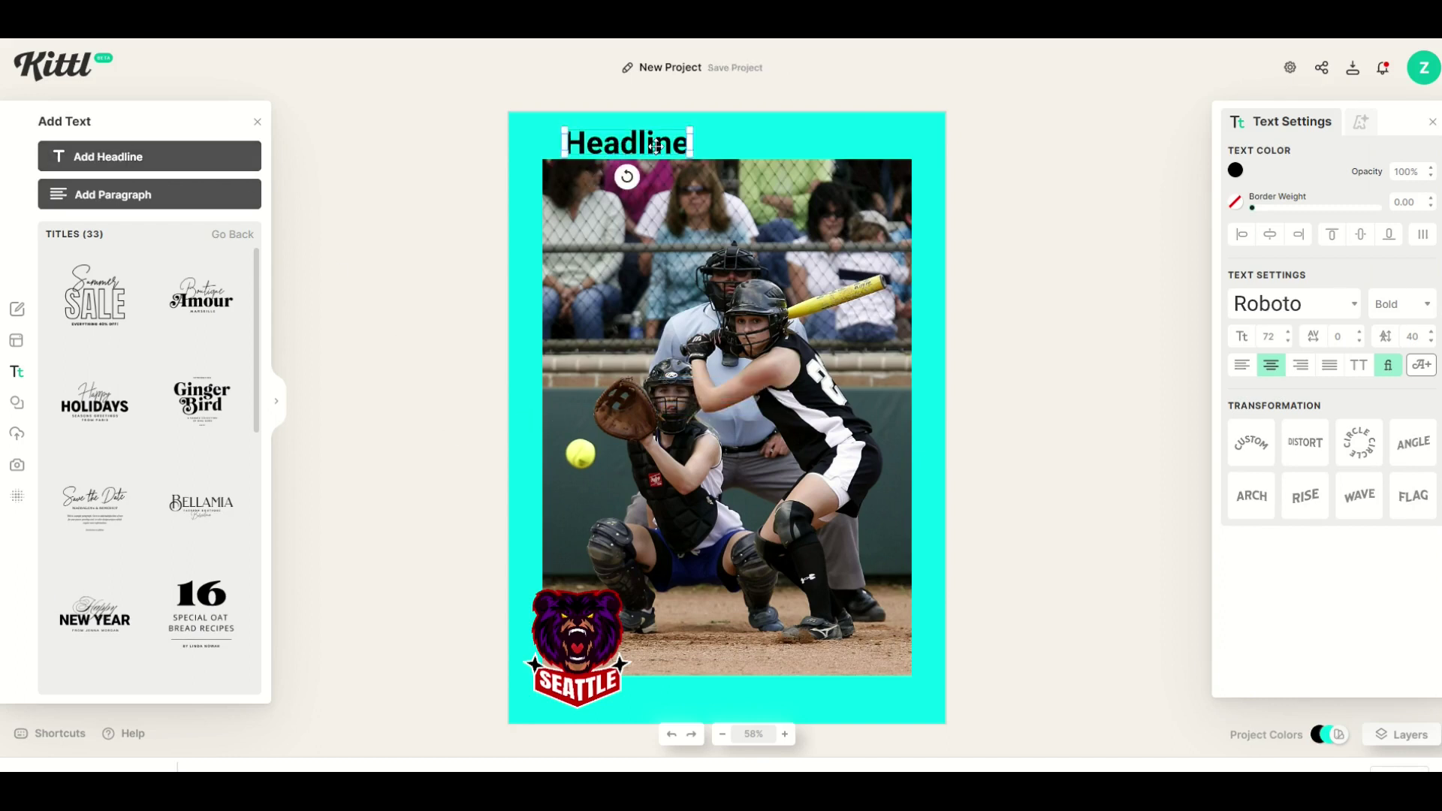
left_click_drag(692, 144, 872, 146)
key("Delete")
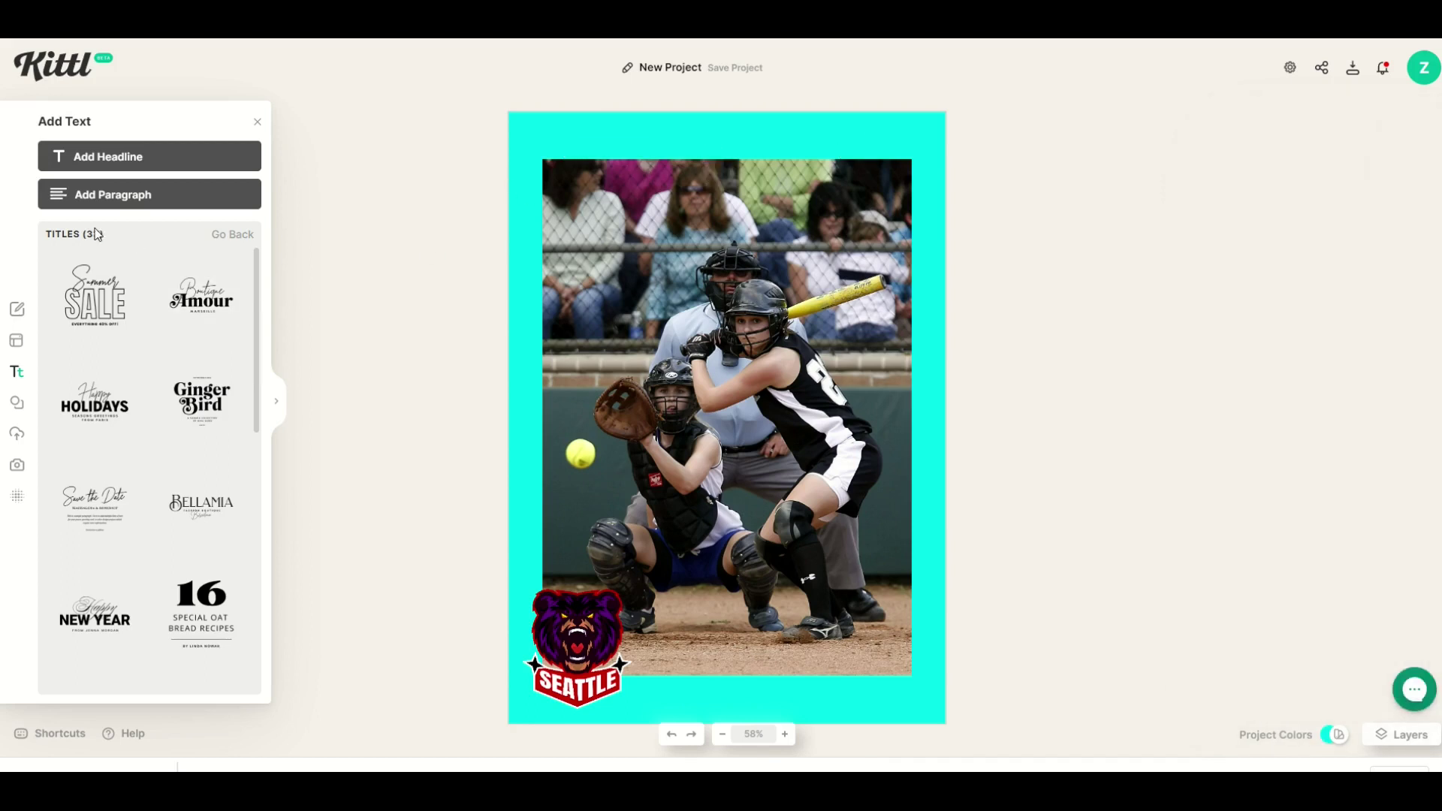
- Reopen the text design library at its Decorated, Badges and Titles overview
left_click(257, 122)
mouse_move(18, 442)
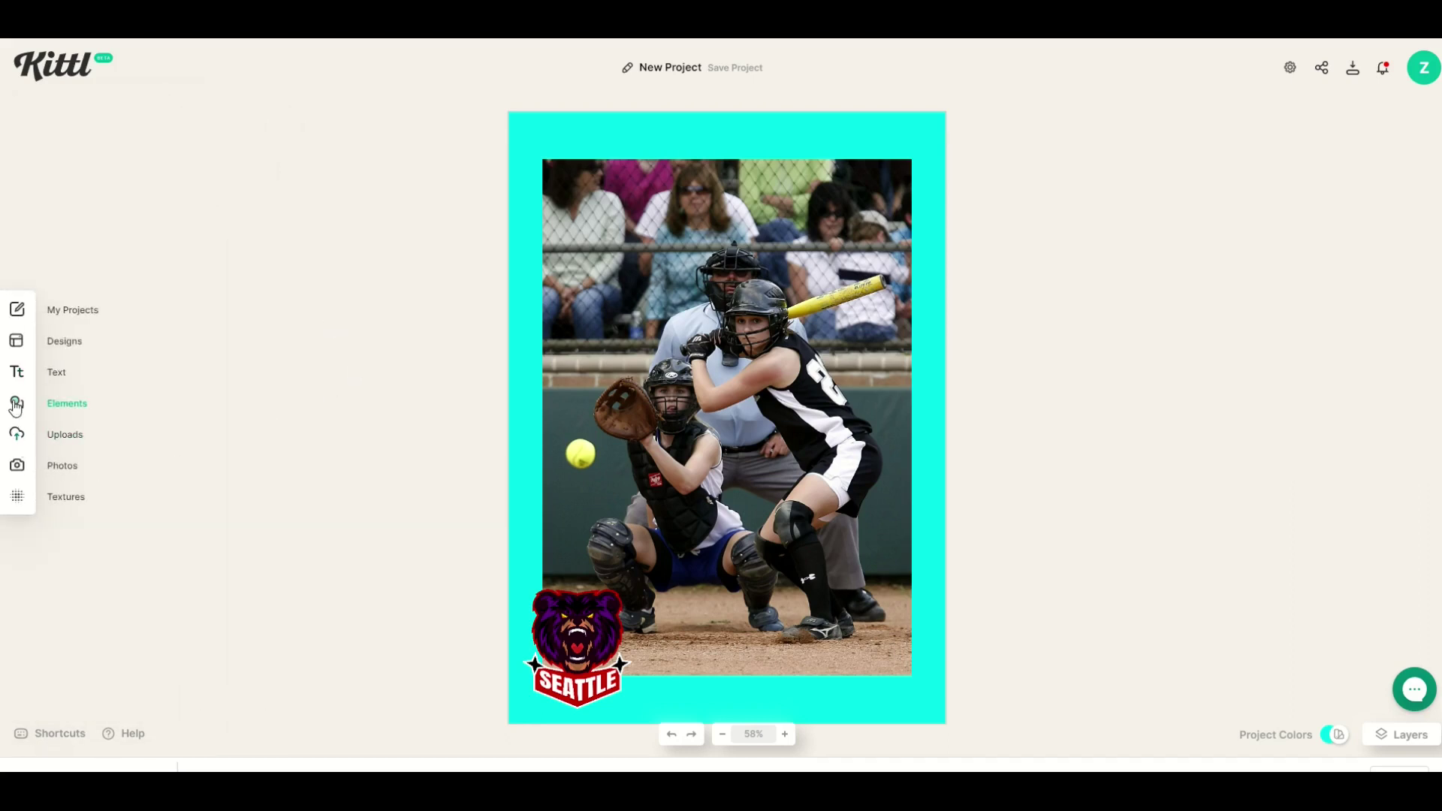
left_click(16, 372)
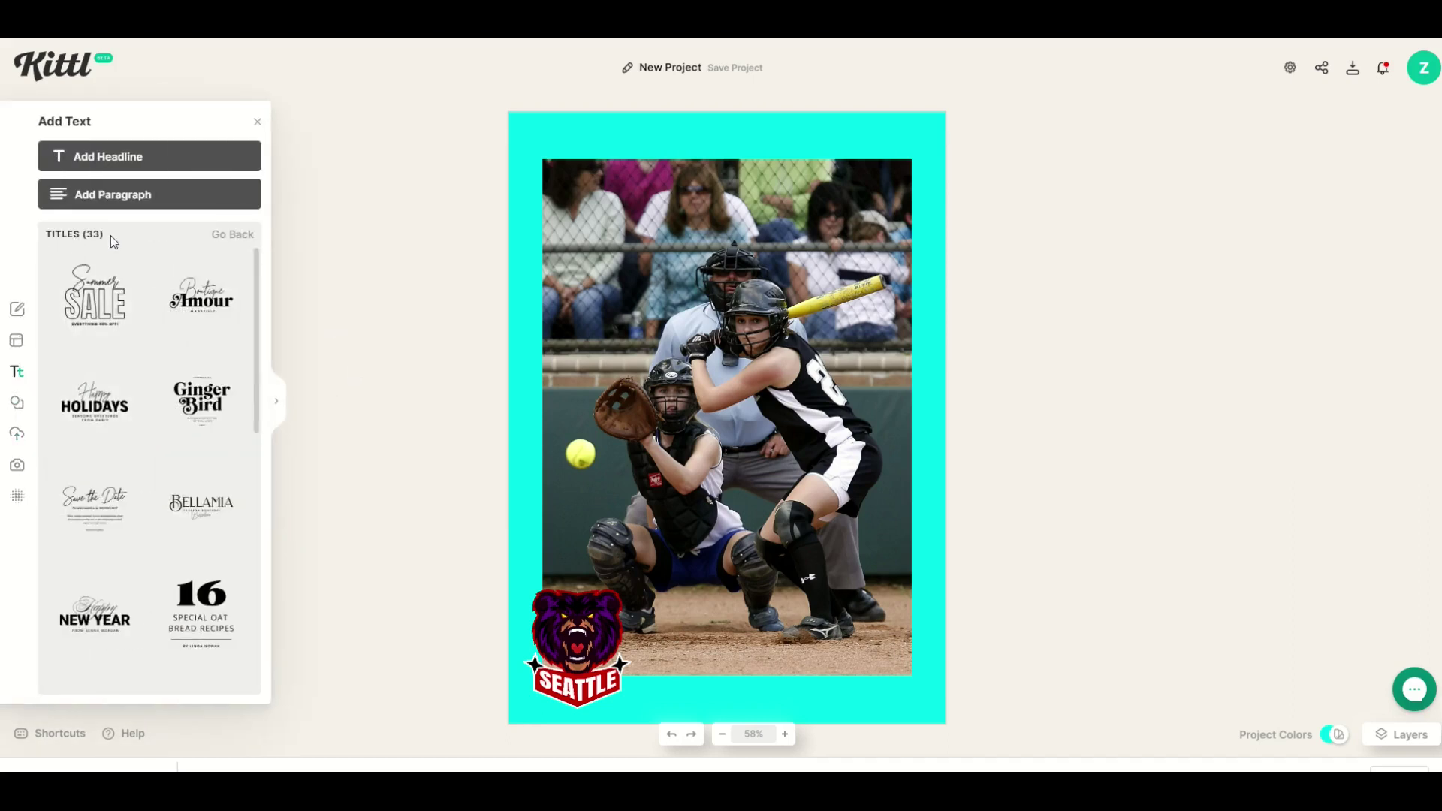
left_click(227, 236)
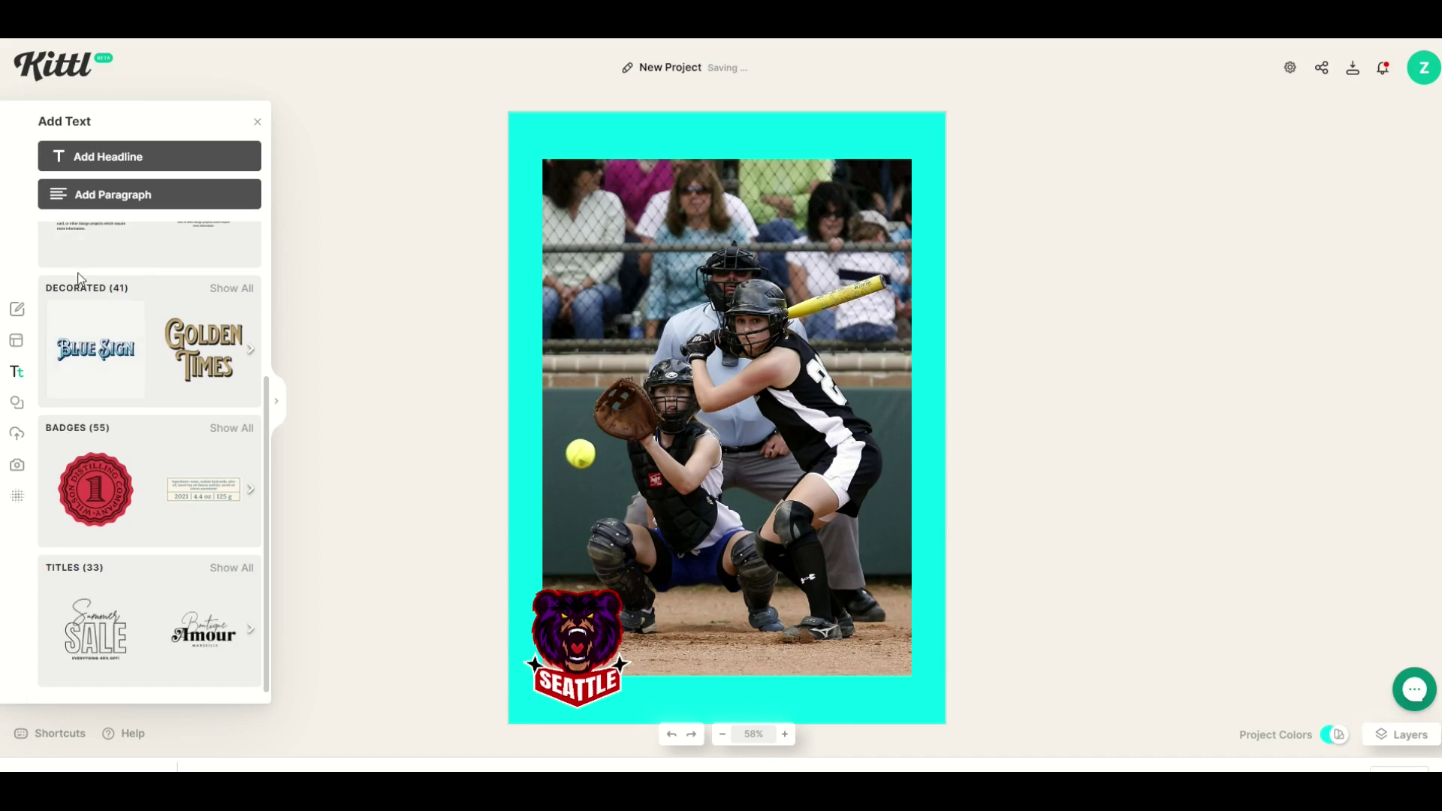
- Add the Gamescore title design and enlarge it across the photo's width
left_click(221, 569)
scroll(113, 488, "down", 6)
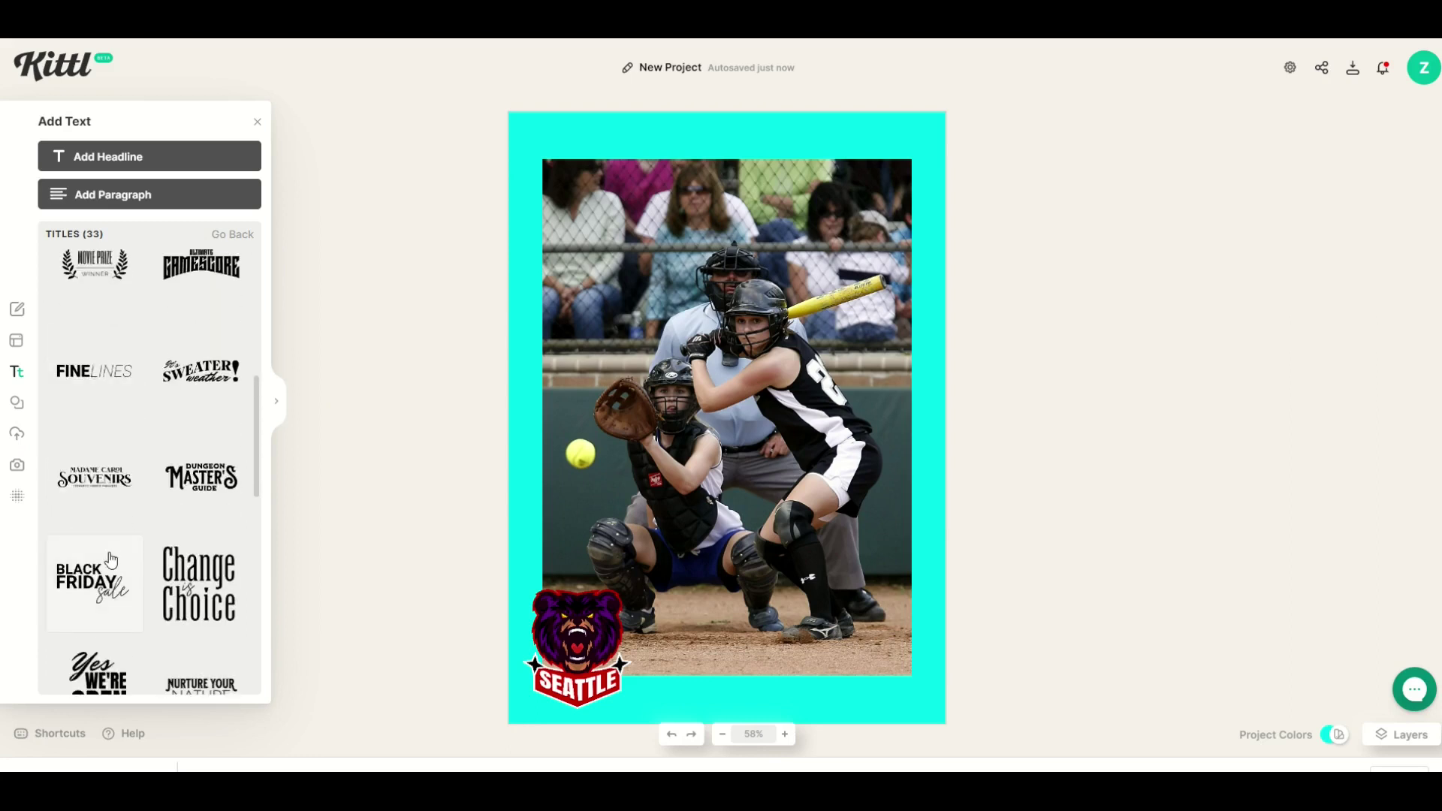
left_click(191, 281)
left_click_drag(647, 368, 356, 267)
left_click_drag(560, 334, 730, 347)
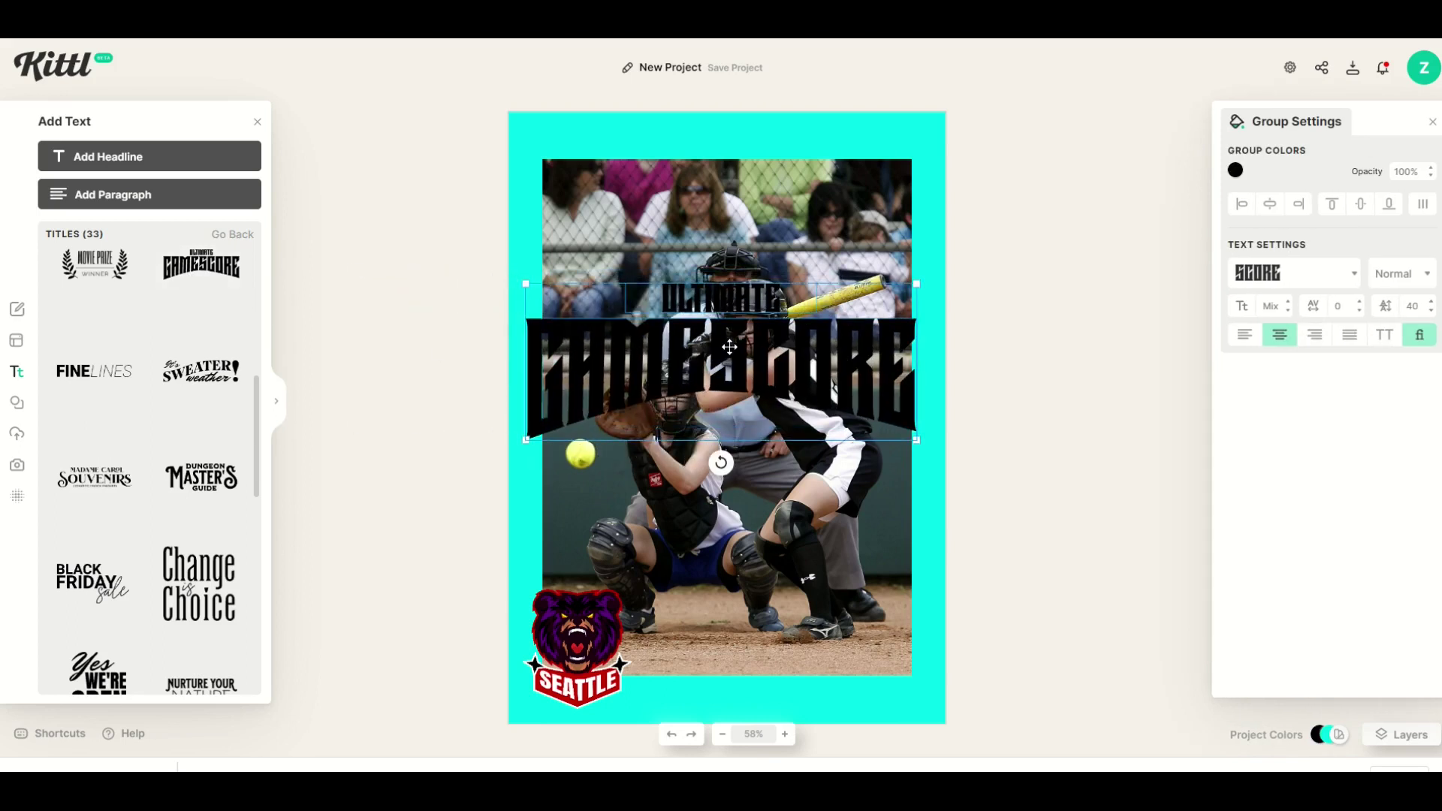
left_click(536, 261)
- Remove the ULTIMATE word and change GAMESCORE to BEARS
left_click(666, 358)
left_click(536, 260)
left_click(684, 299)
left_click(691, 297)
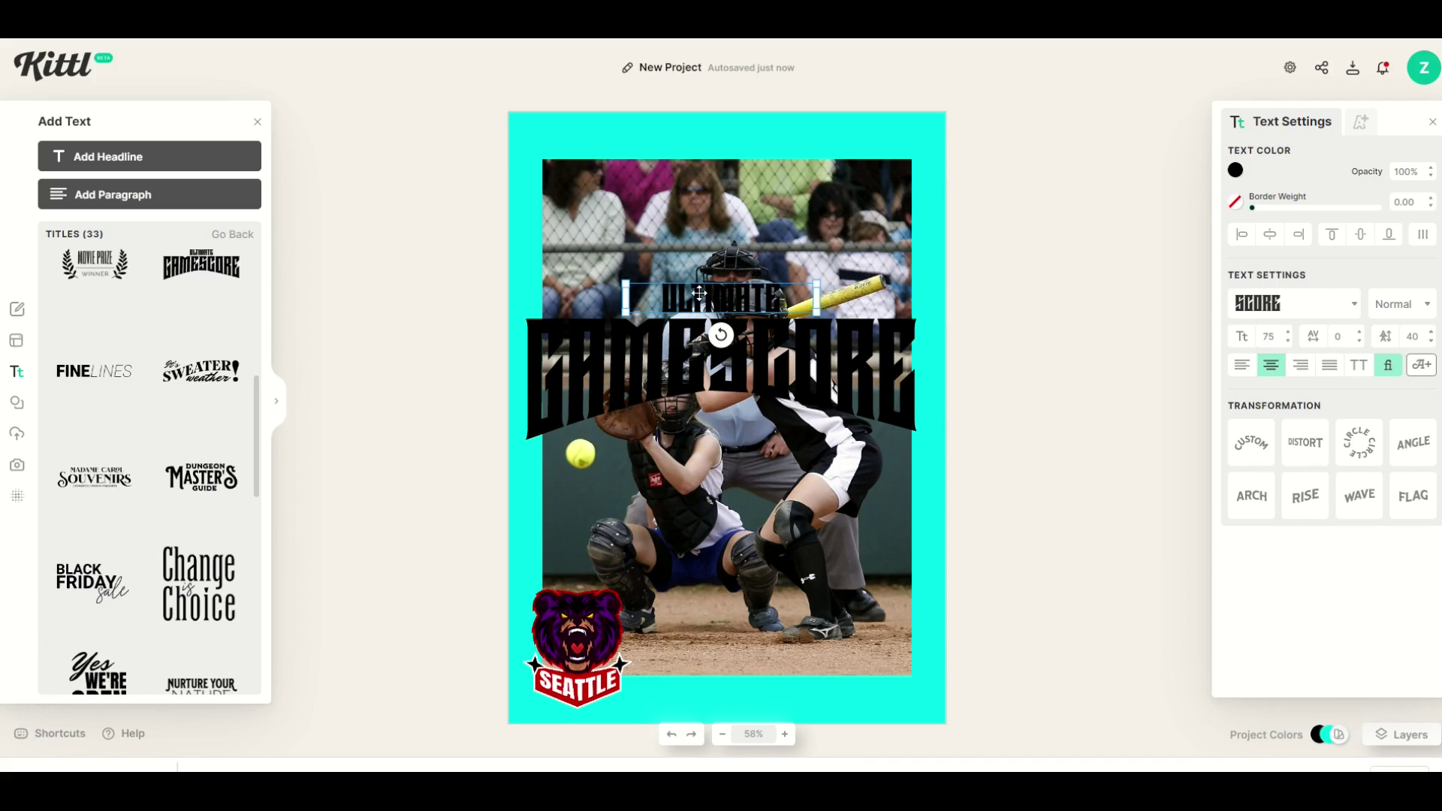
key("Delete")
left_click(610, 356)
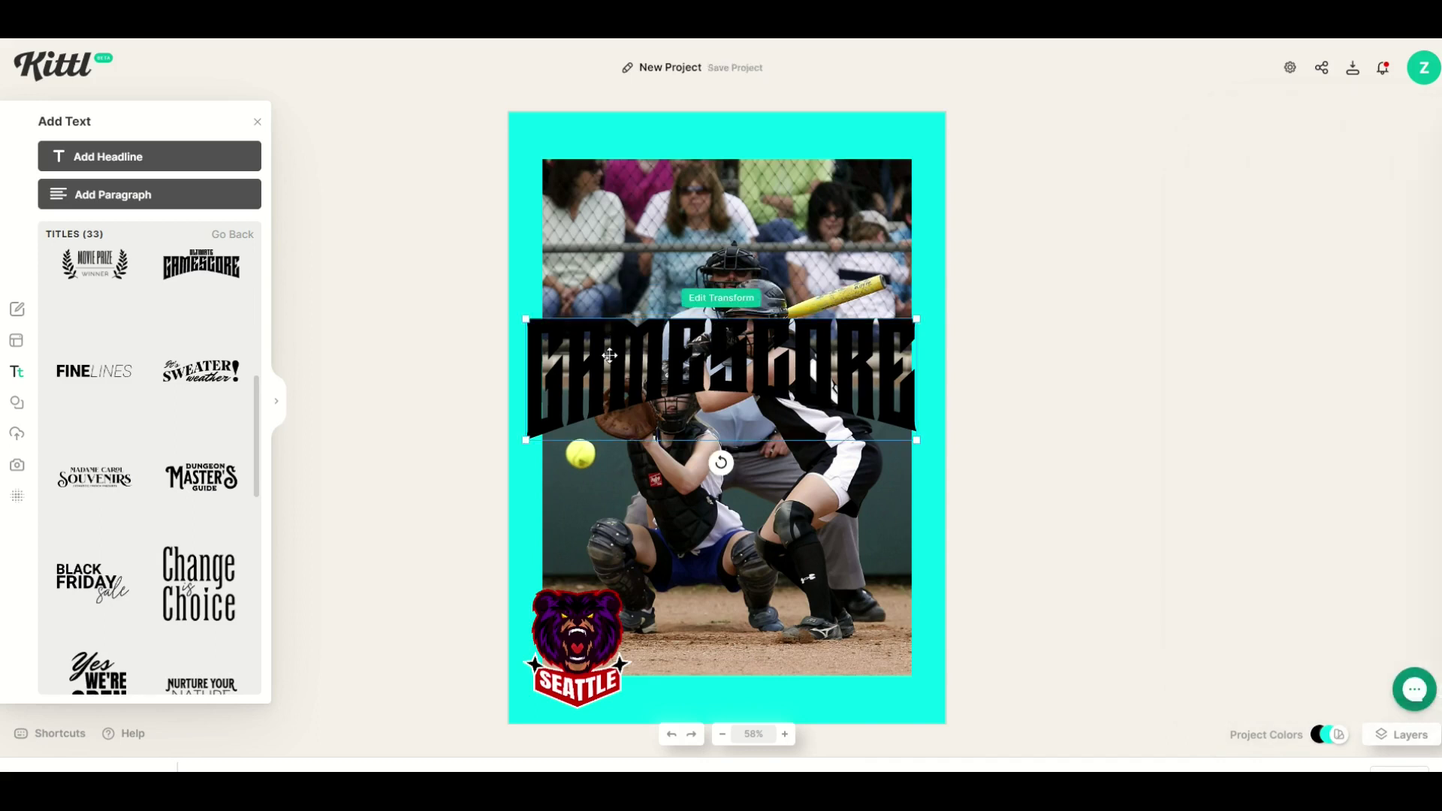
double_click(632, 360)
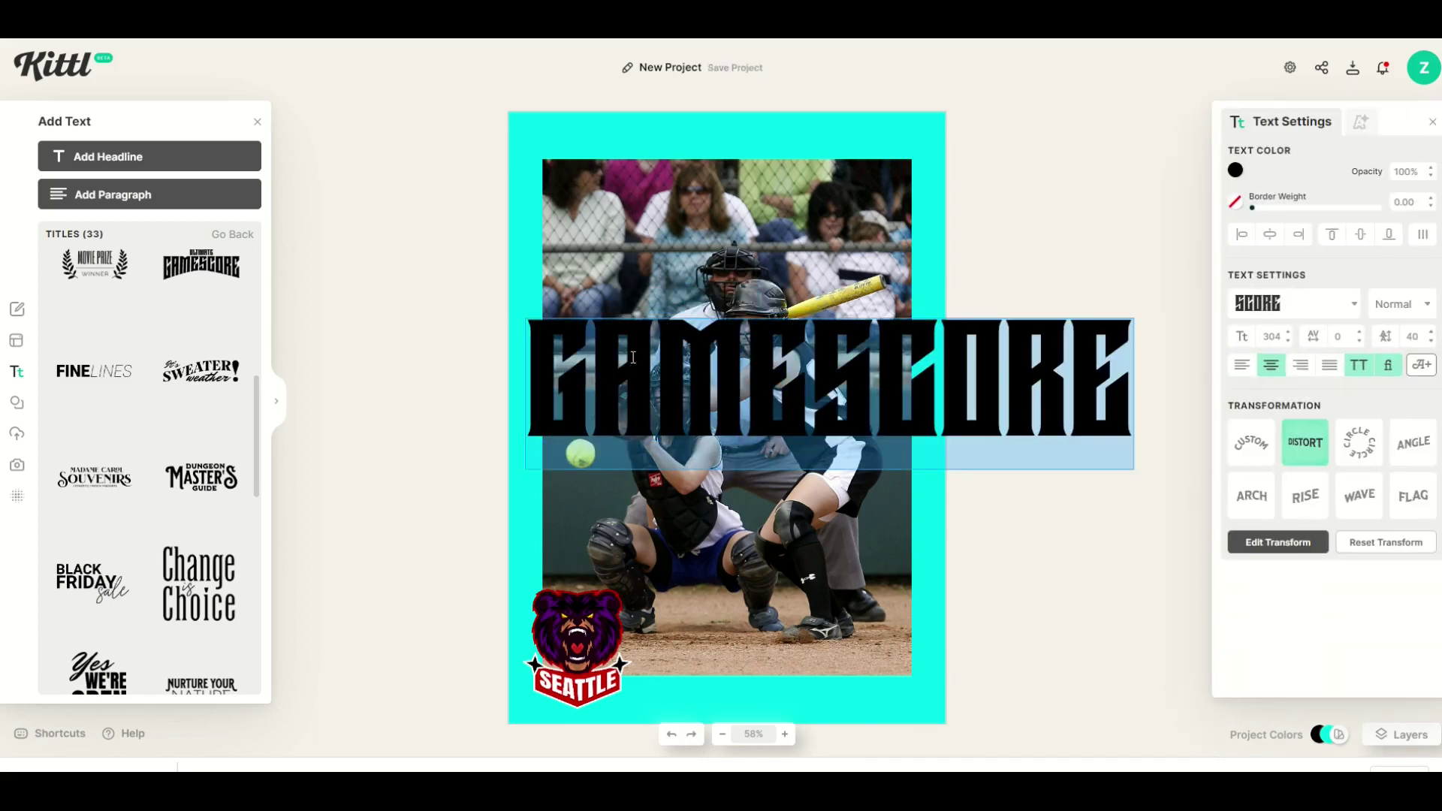
type("BEARS")
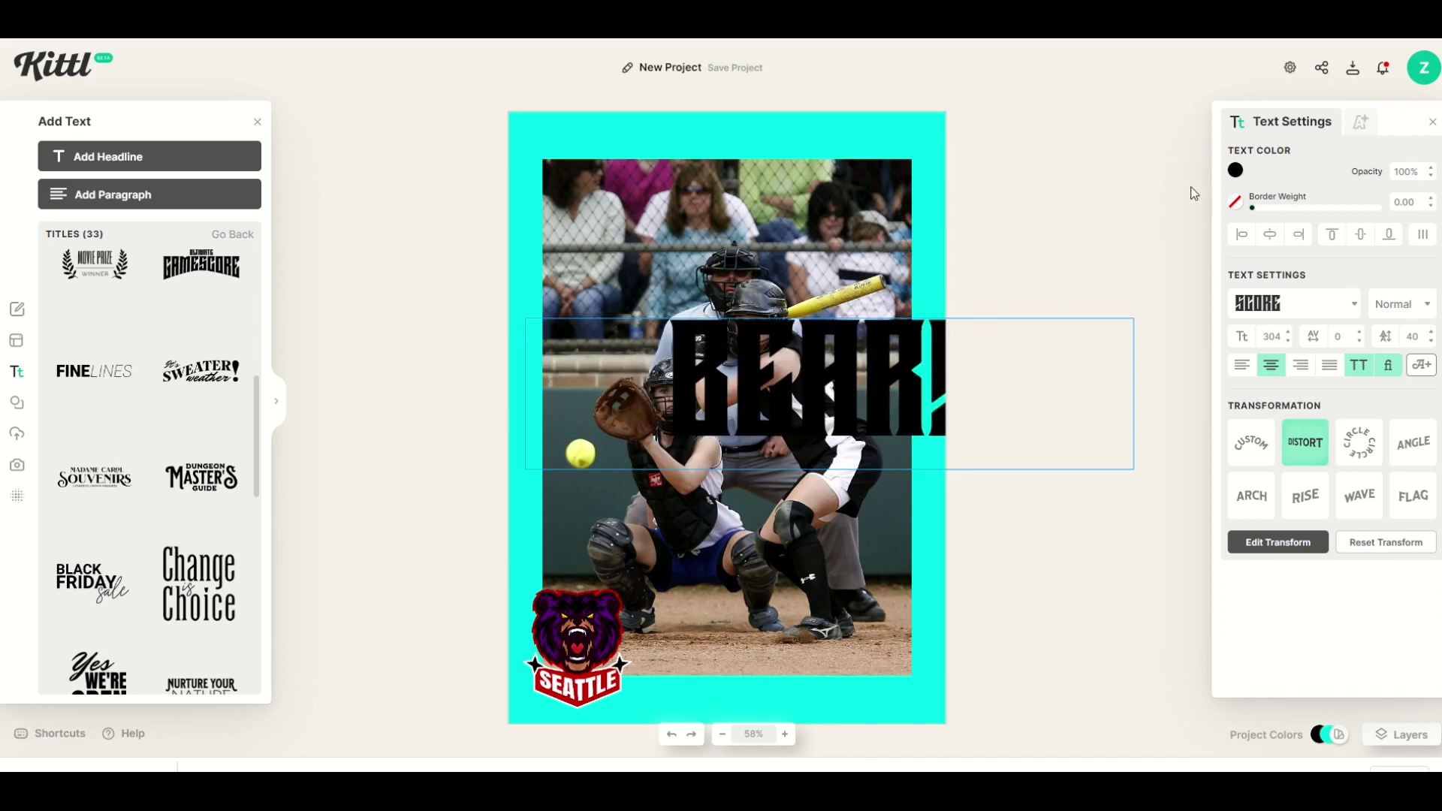
- Make BEARS white and shrink it into place along the card's bottom
left_click(1236, 170)
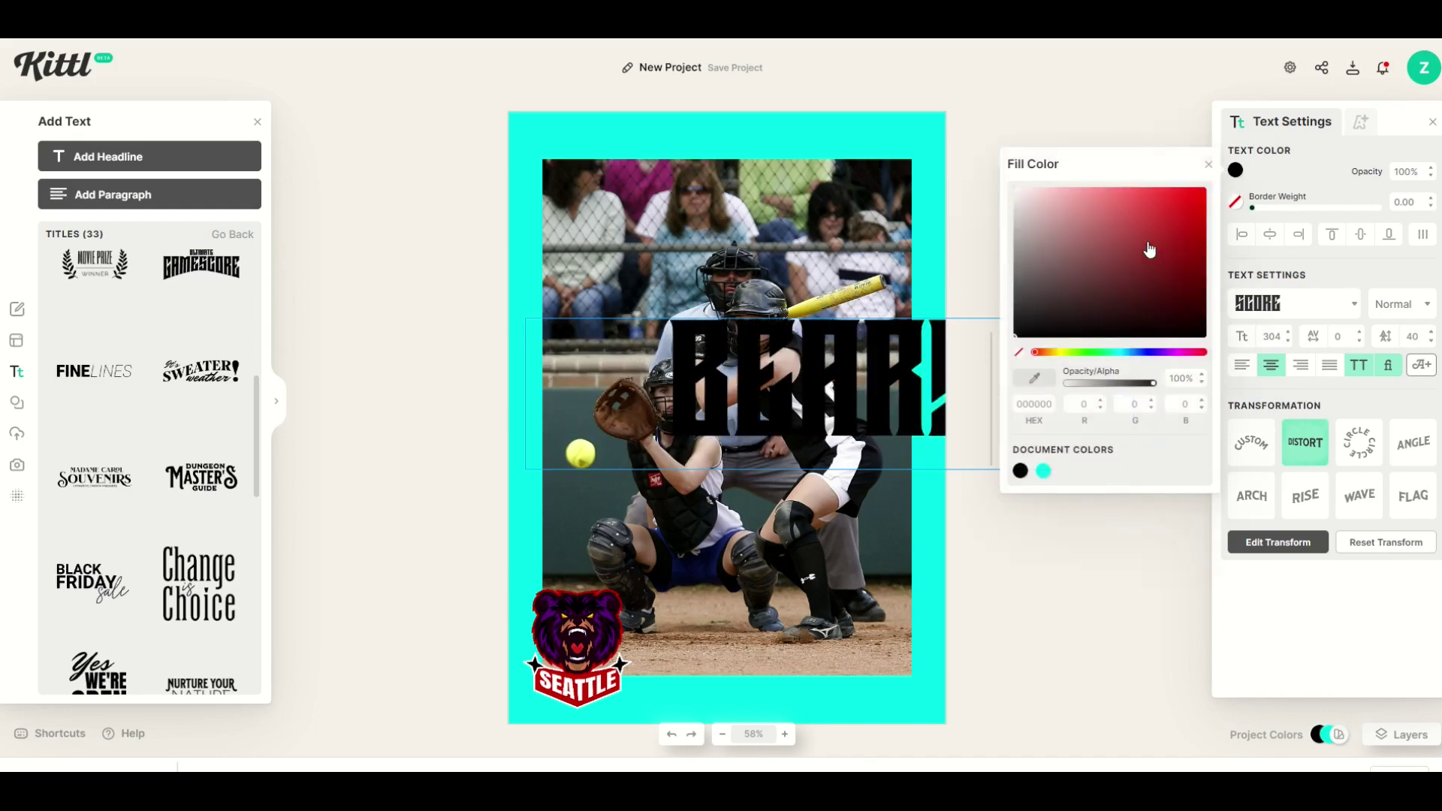
left_click(1014, 189)
left_click_drag(524, 319, 719, 646)
left_click(453, 609)
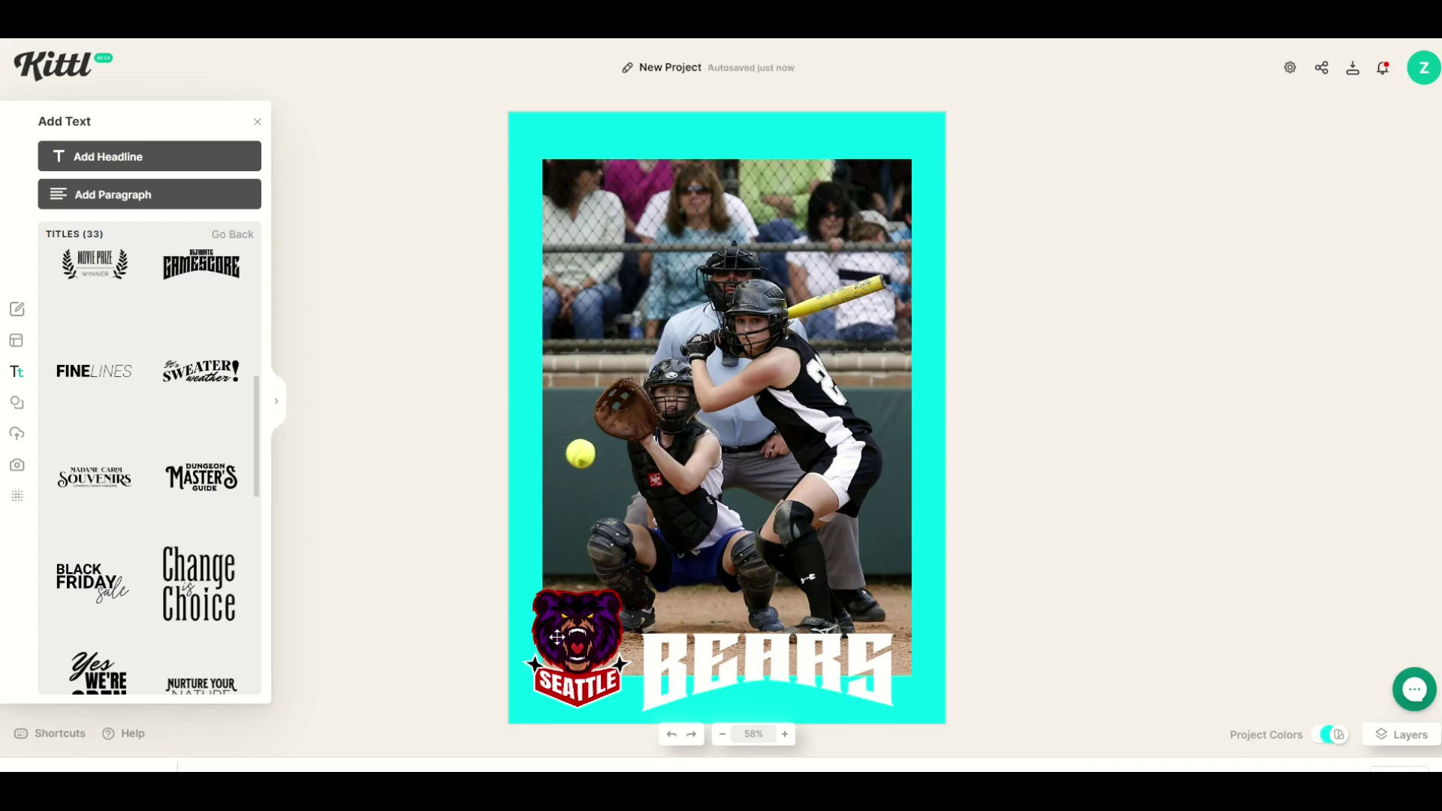
left_click(698, 667)
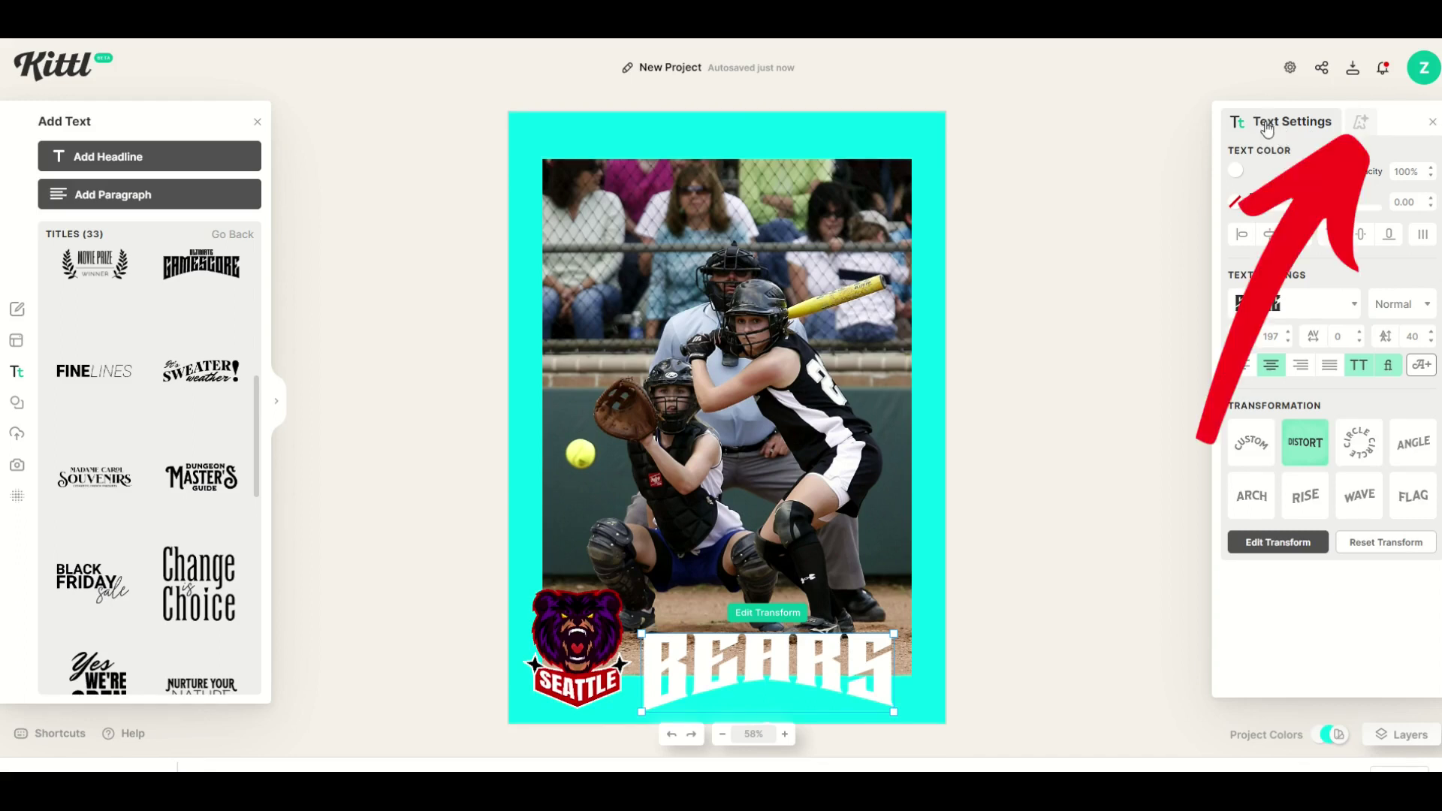
- Add a red ff0000 Fading Color Cut decoration to the BEARS title
left_click(1361, 128)
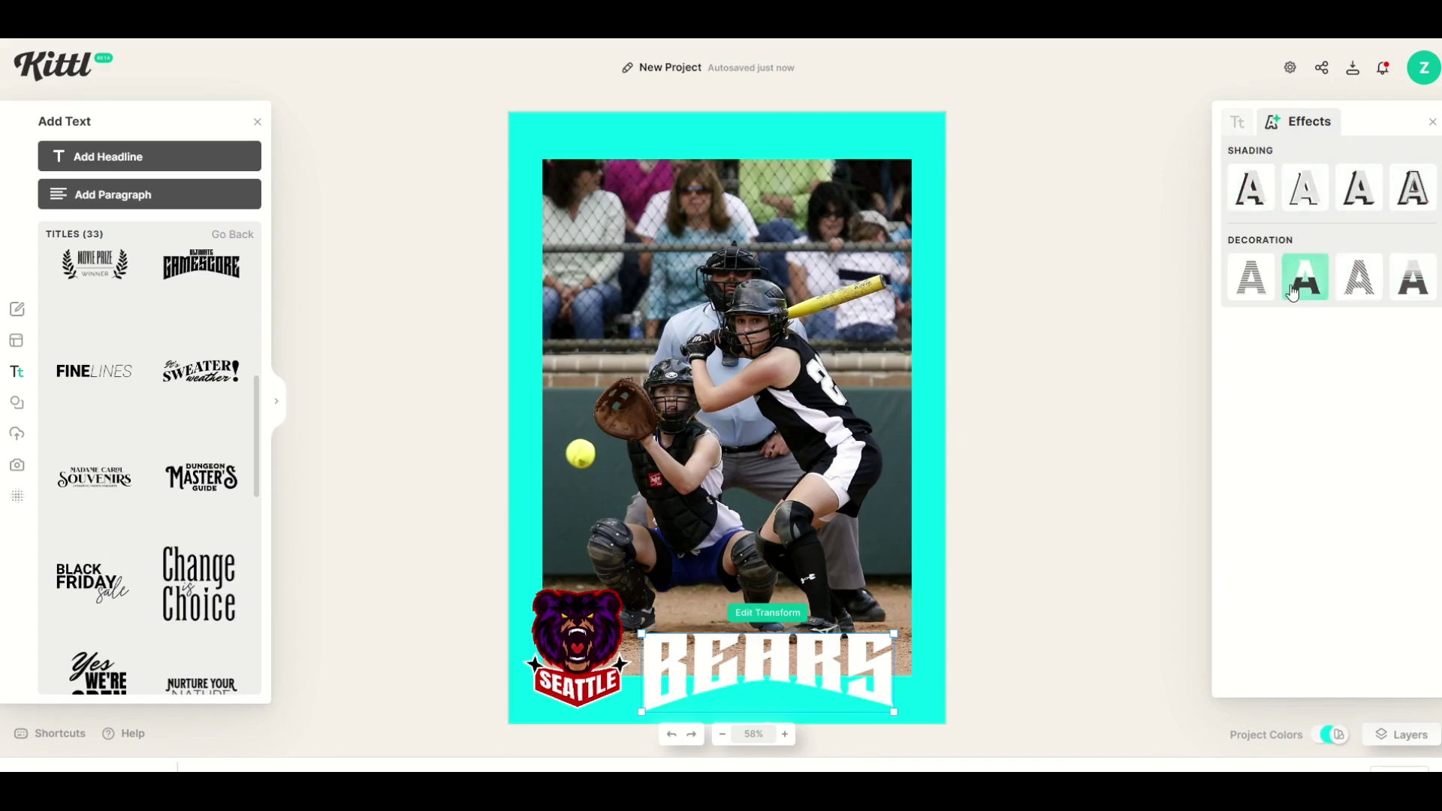
left_click(1415, 284)
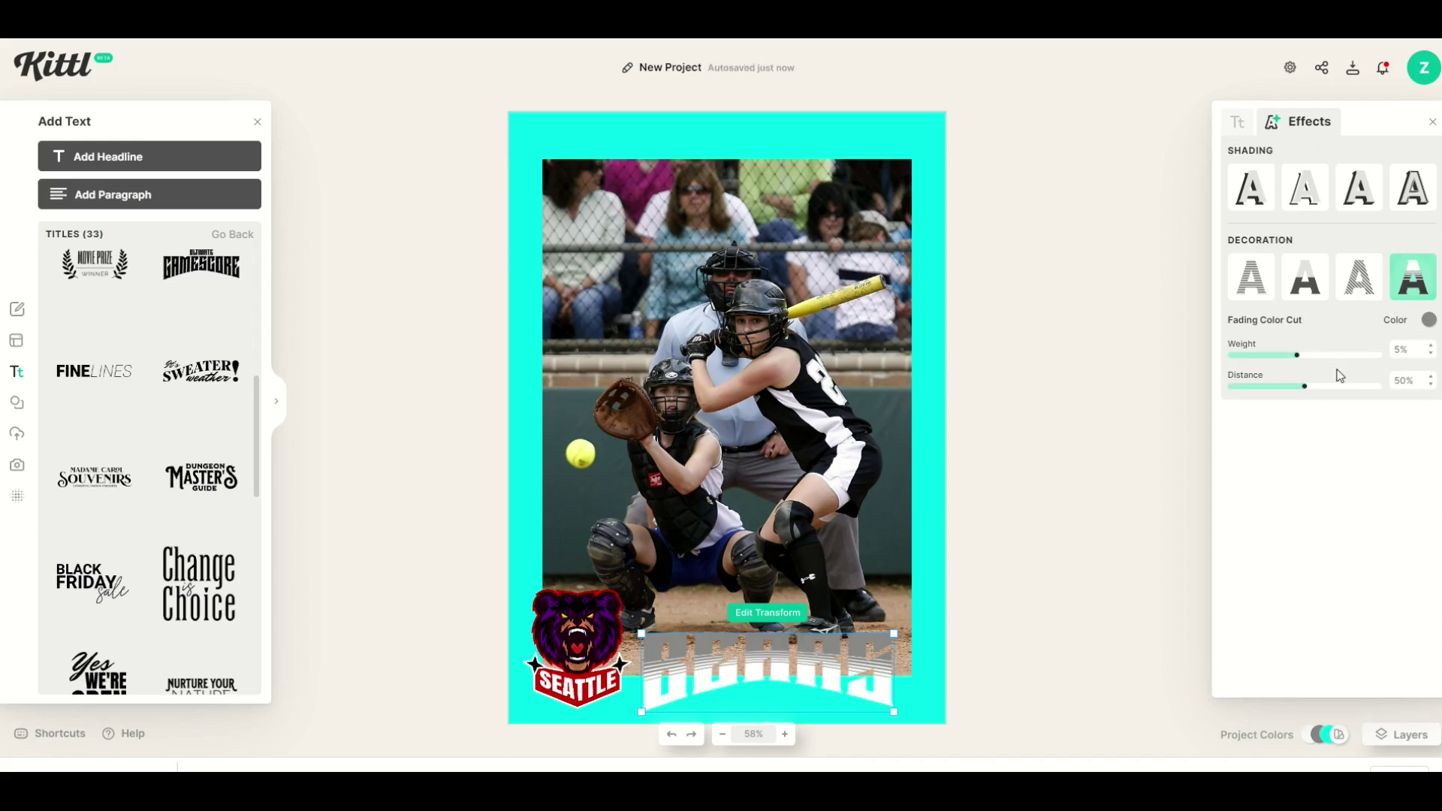
left_click(1429, 321)
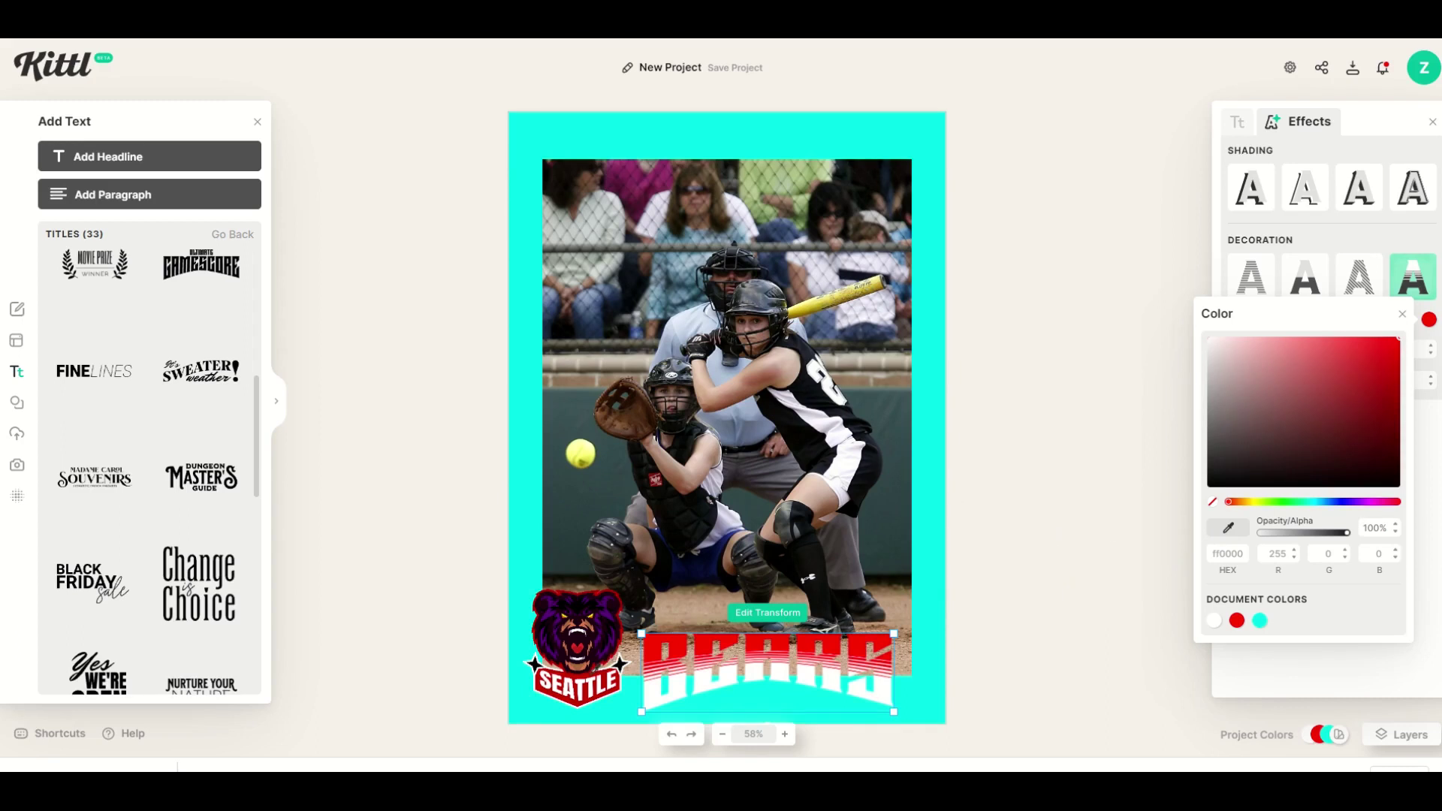
left_click(669, 674)
- Fill the BEARS letters with pure red ff0000
left_click(1067, 623)
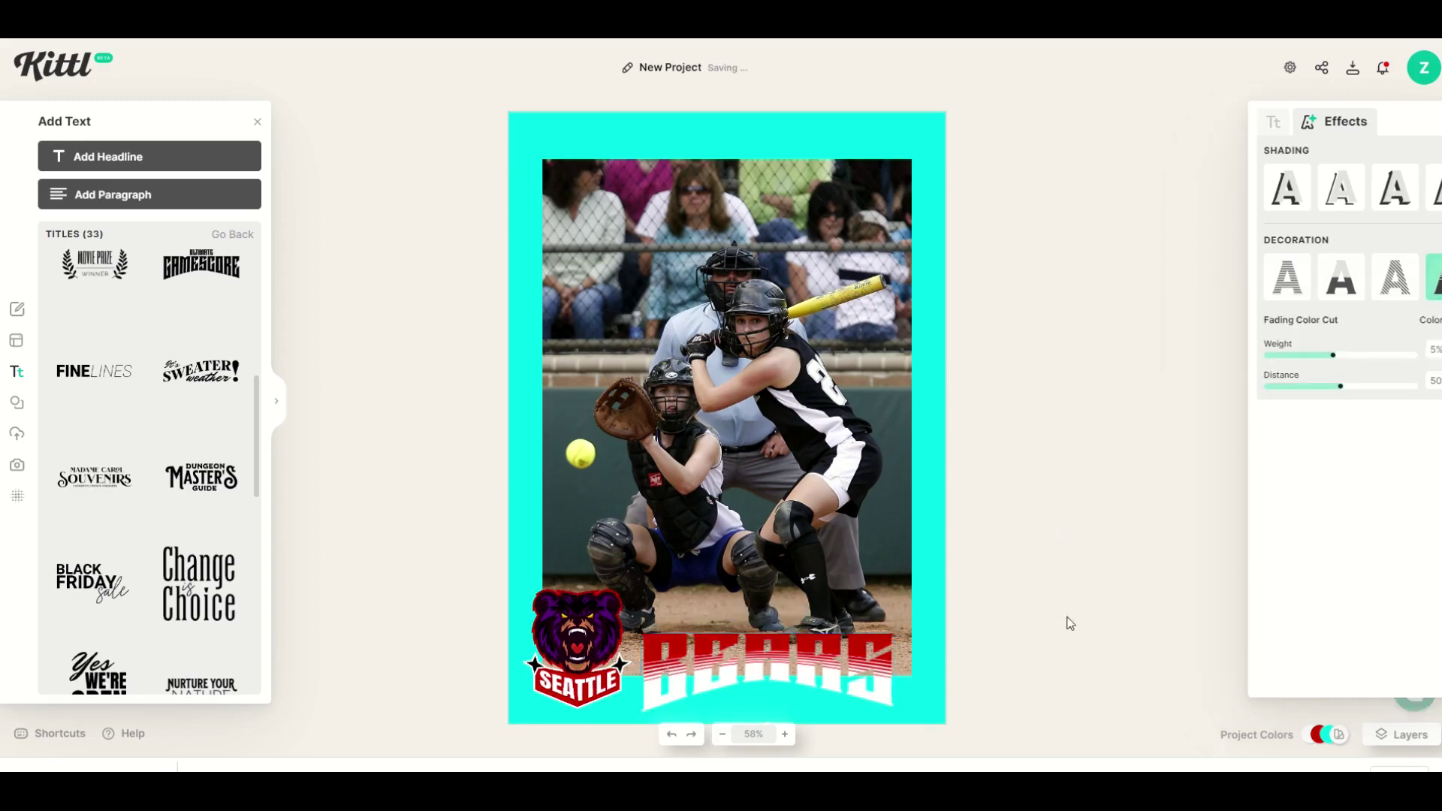
left_click(804, 671)
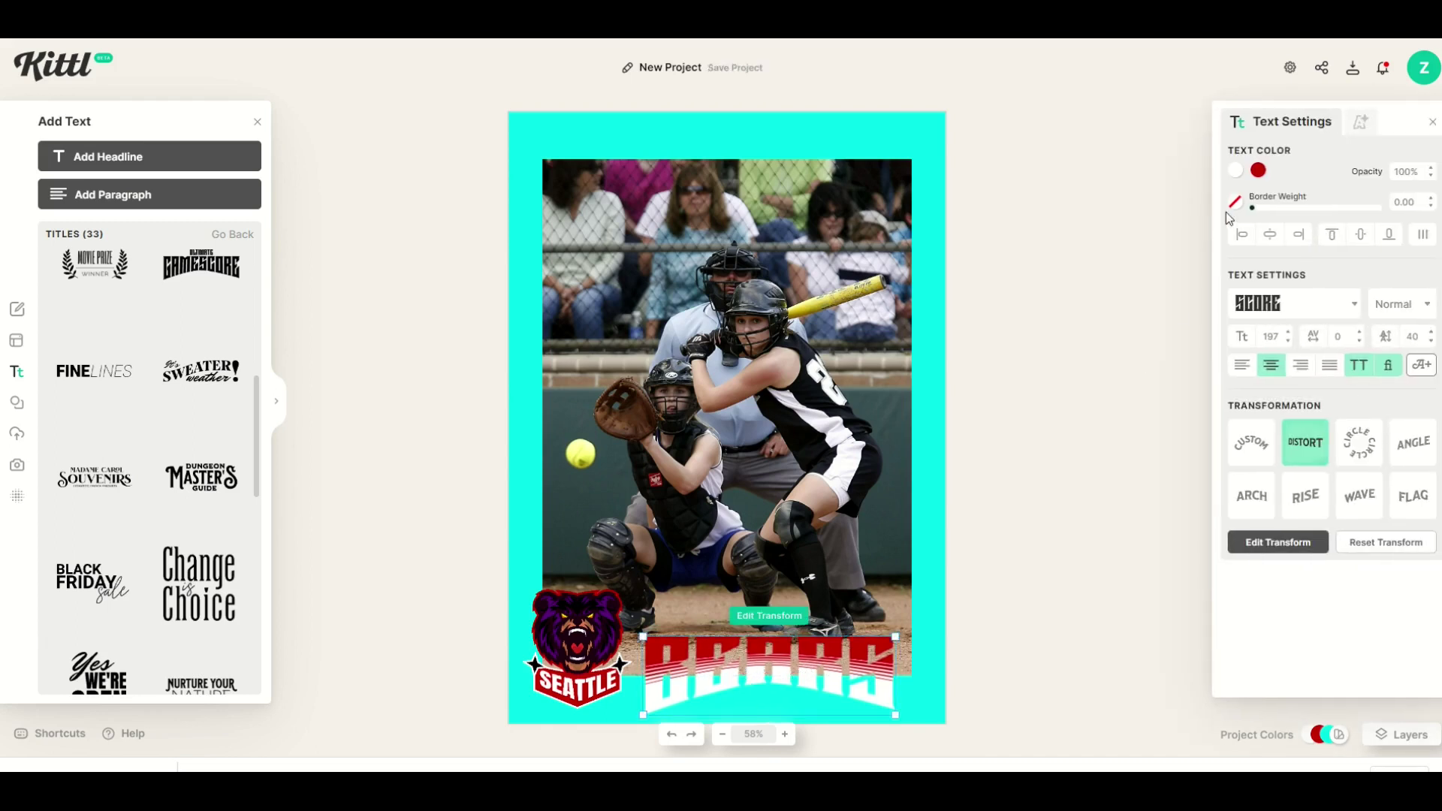
left_click(1236, 171)
left_click(1138, 242)
left_click_drag(1142, 248, 1207, 189)
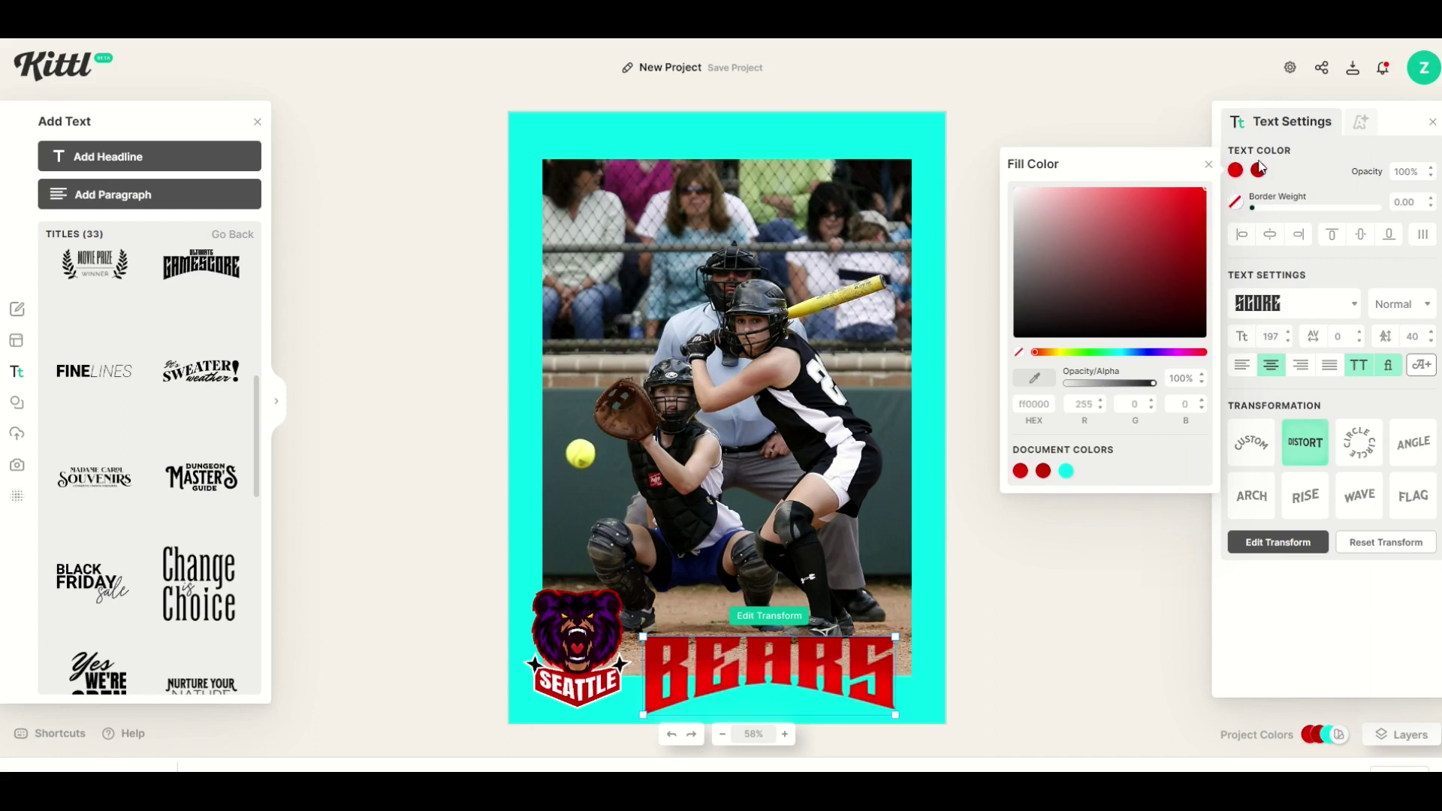
left_click(1171, 146)
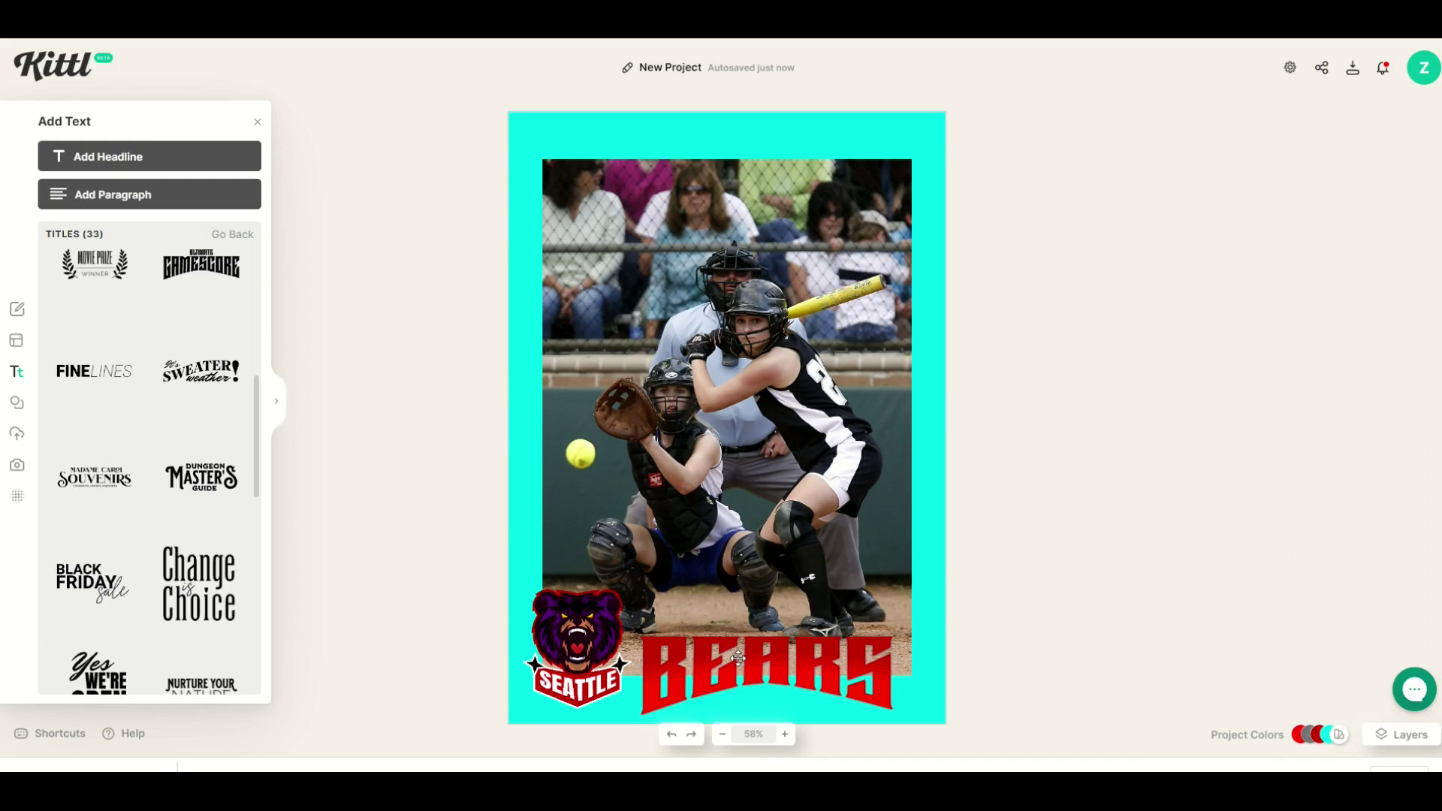
left_click(664, 656)
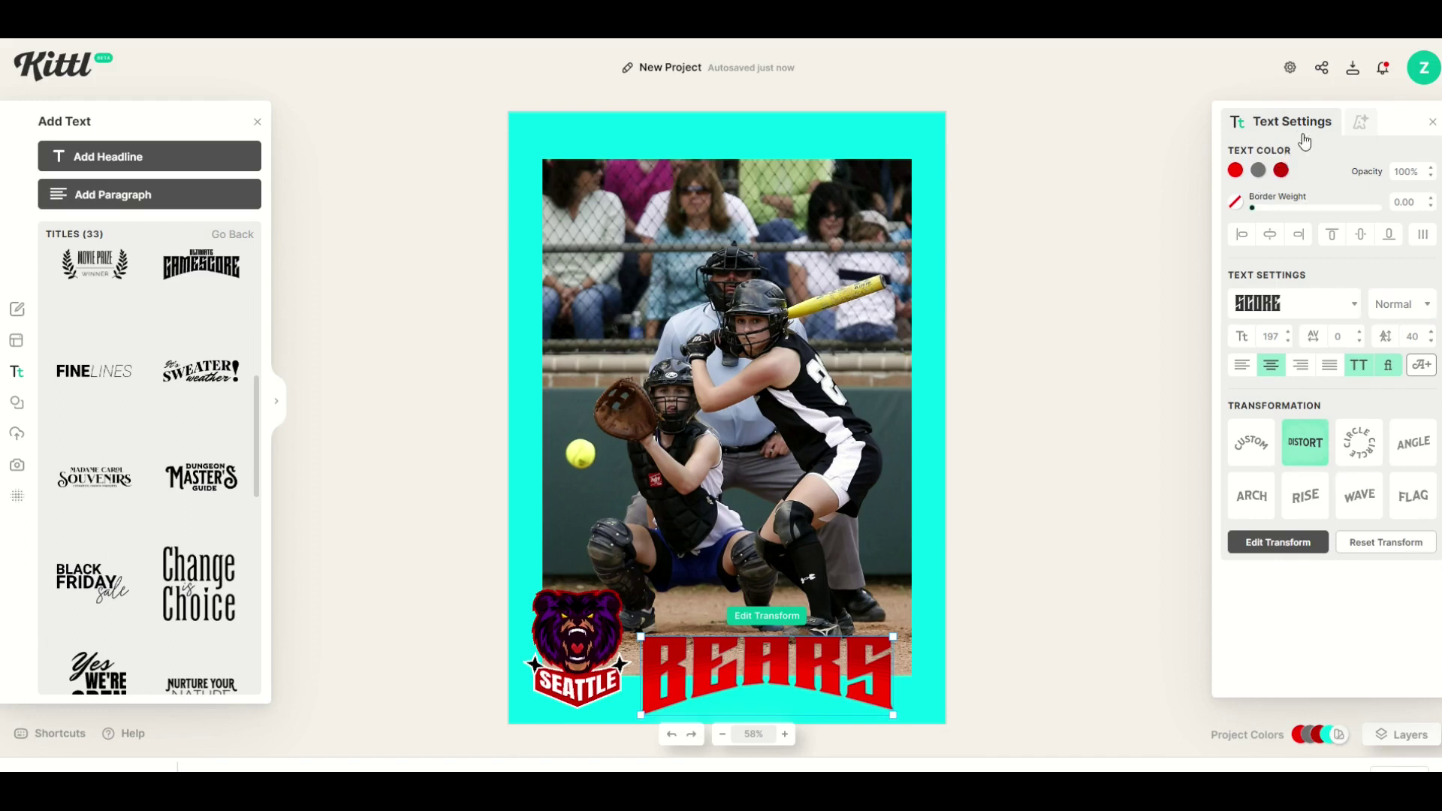
- Give BEARS a black drop shadow with offset 40, angle -50° and blur 0
left_click(1362, 123)
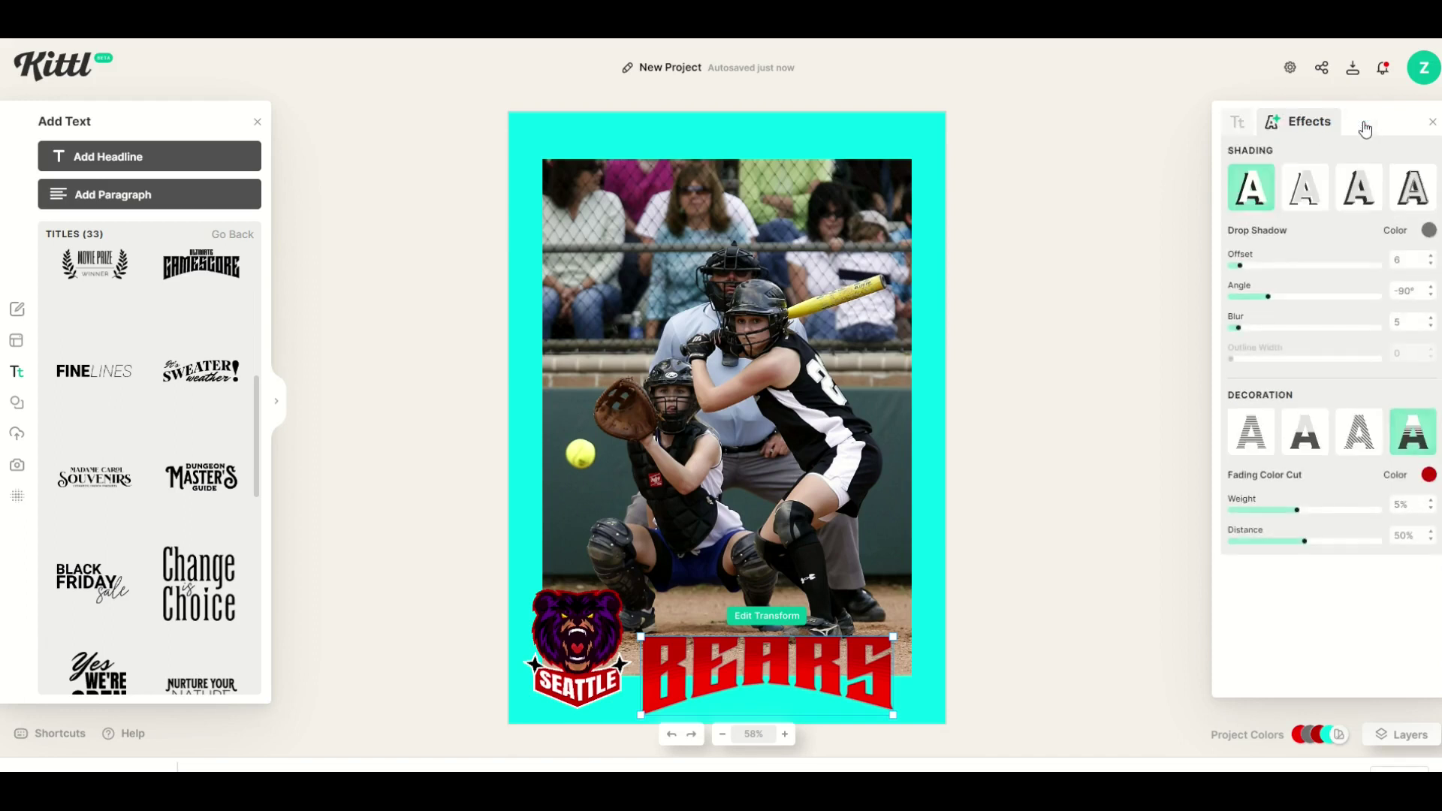
left_click(1408, 197)
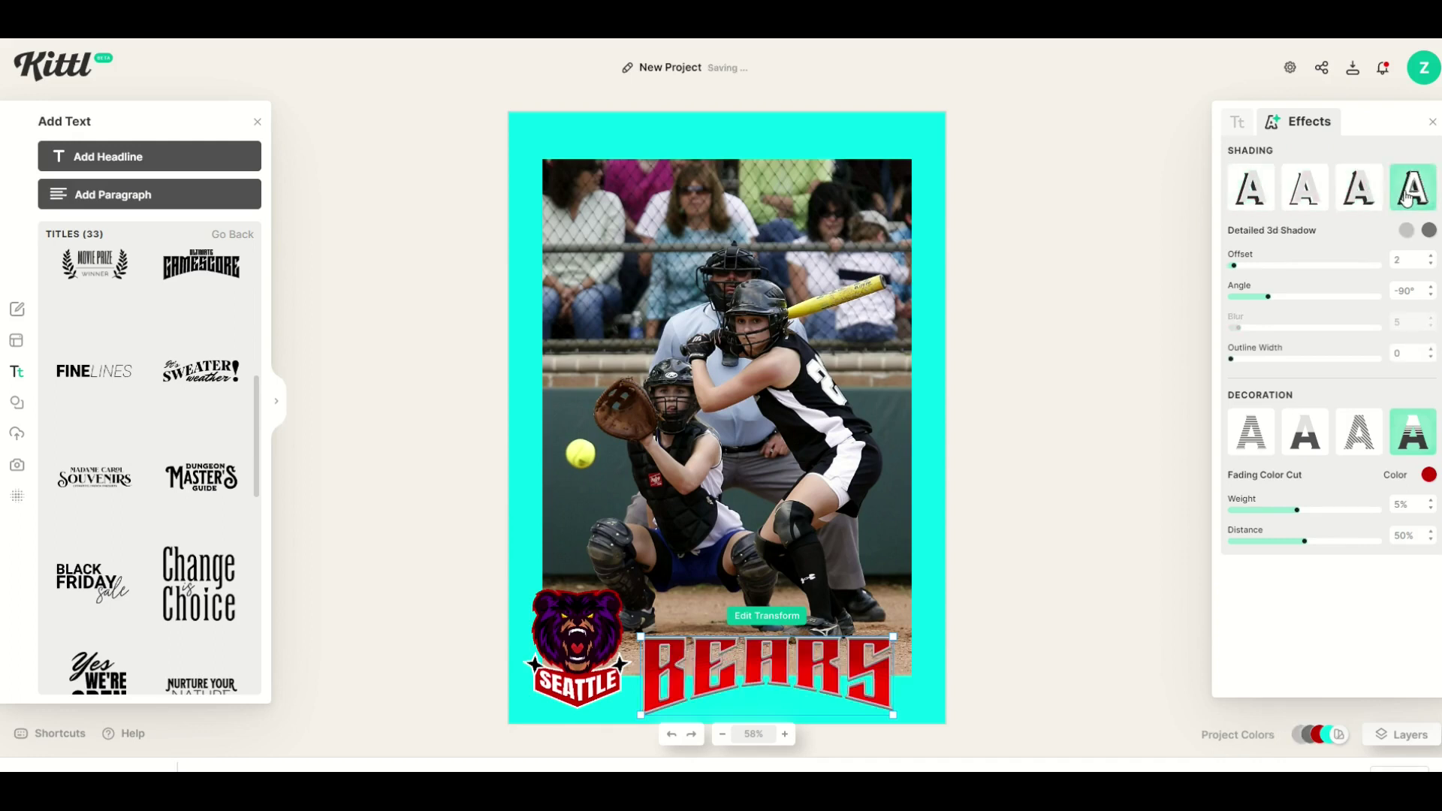
left_click(1358, 197)
left_click(1249, 201)
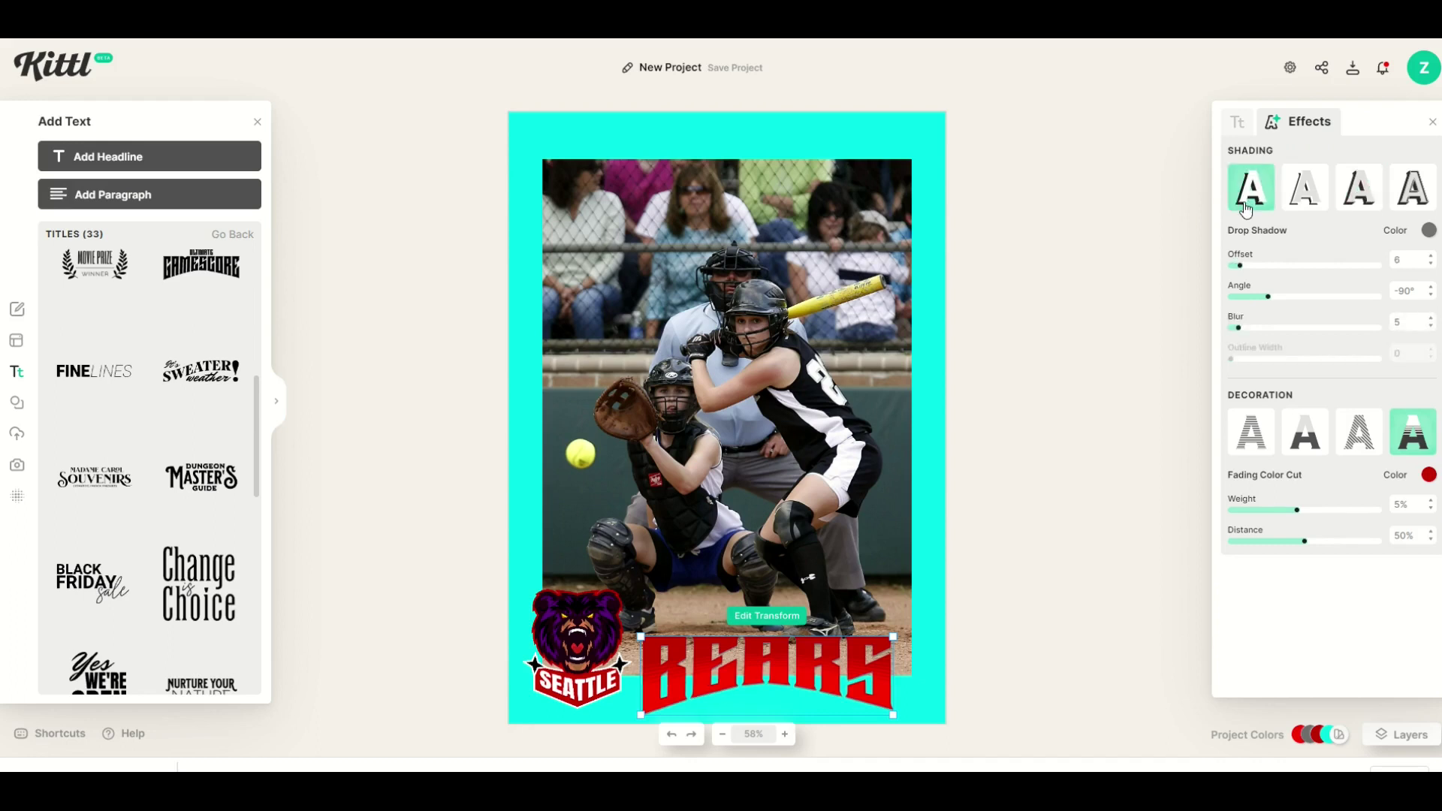
left_click(1428, 231)
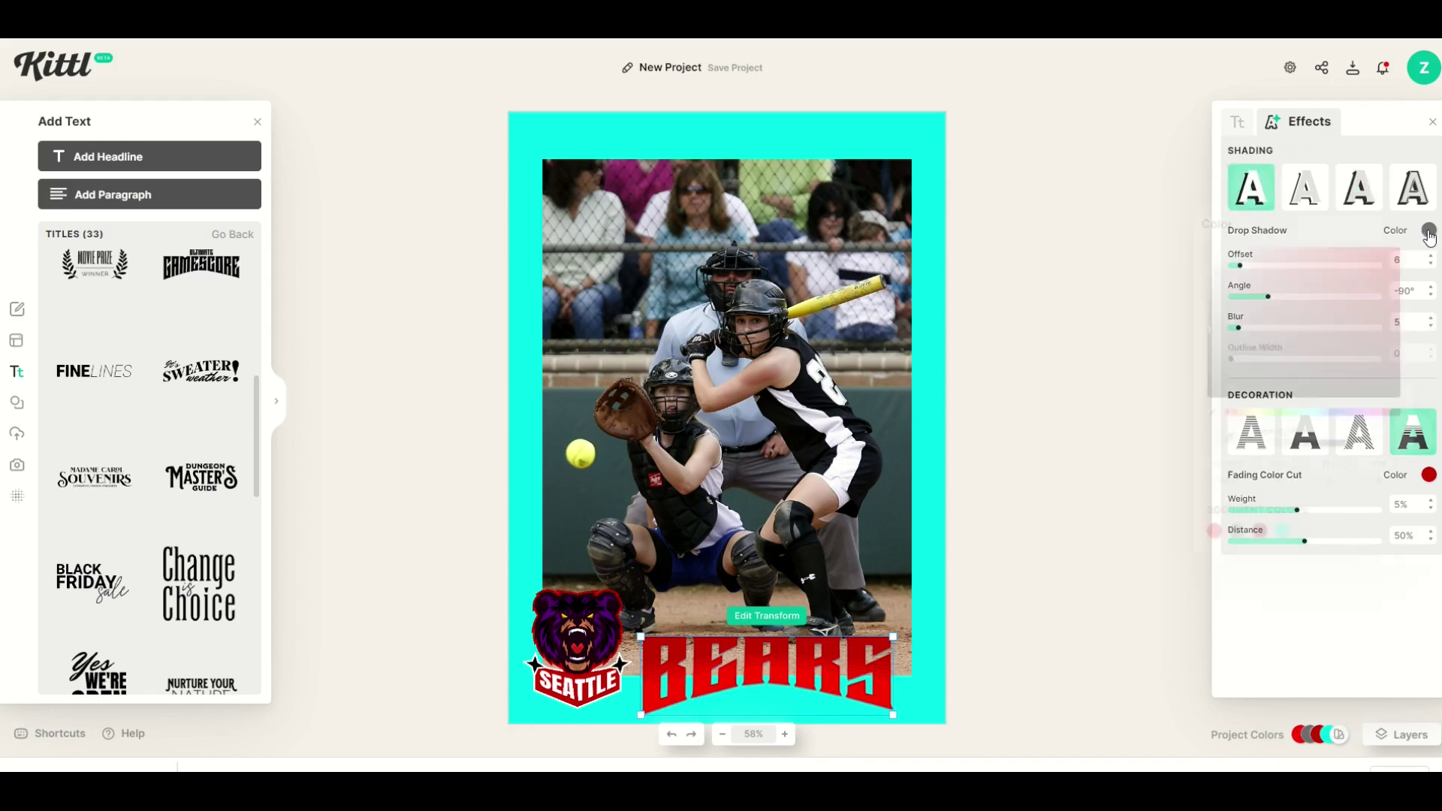
left_click(1109, 498)
left_click_drag(1245, 269, 1287, 283)
left_click_drag(1268, 296, 1214, 344)
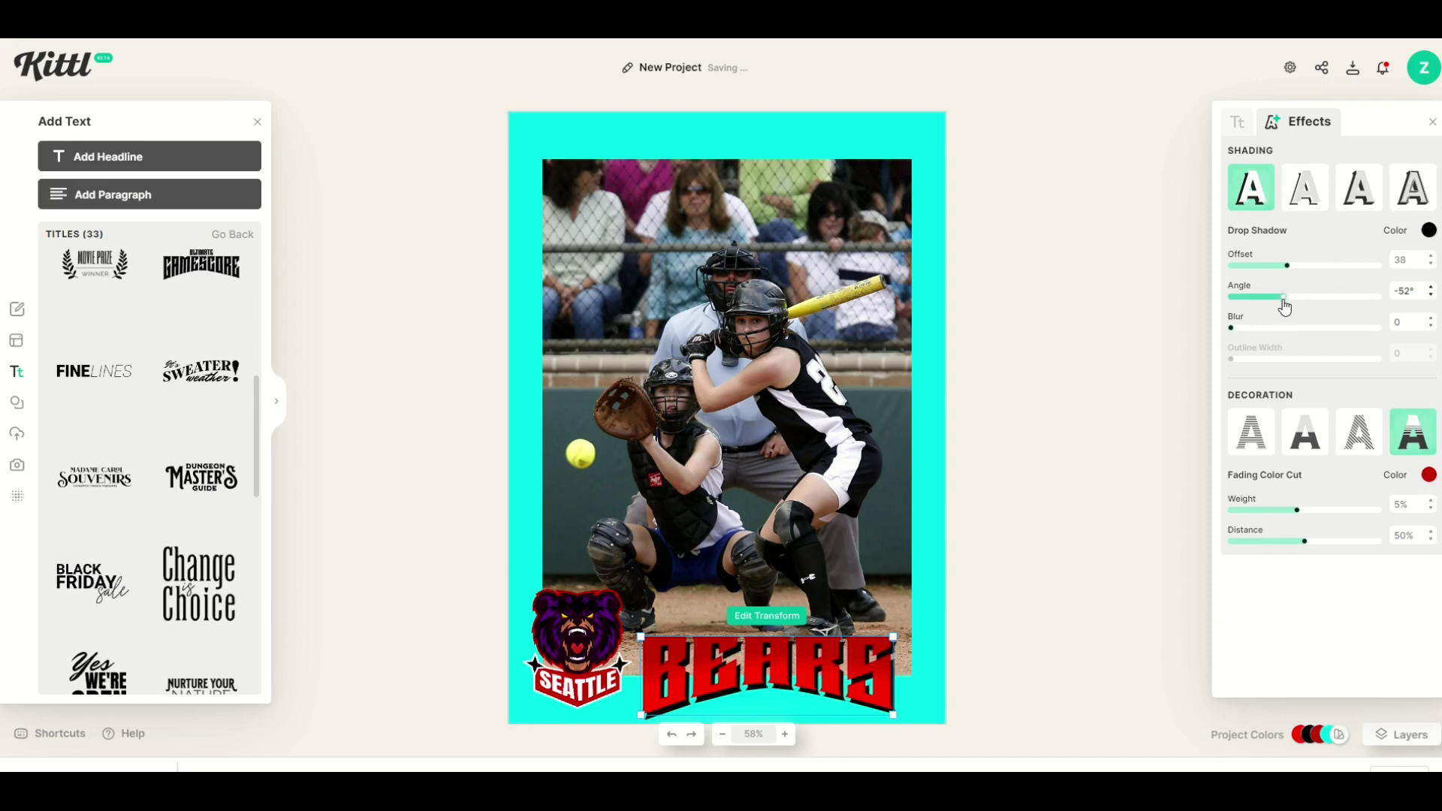
left_click_drag(1286, 305, 1294, 274)
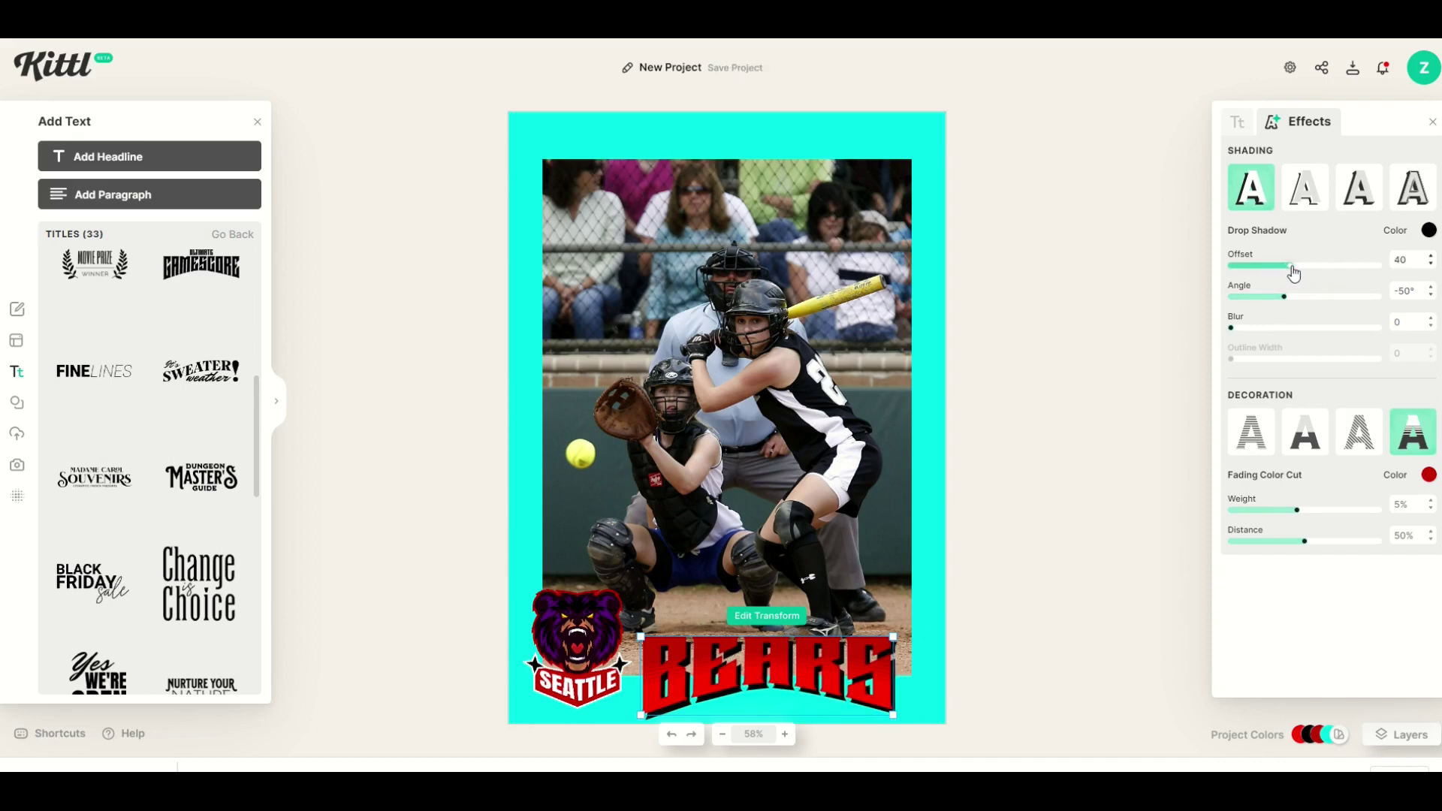
- Nudge the BEARS title about 14 px to the right
left_click(1101, 472)
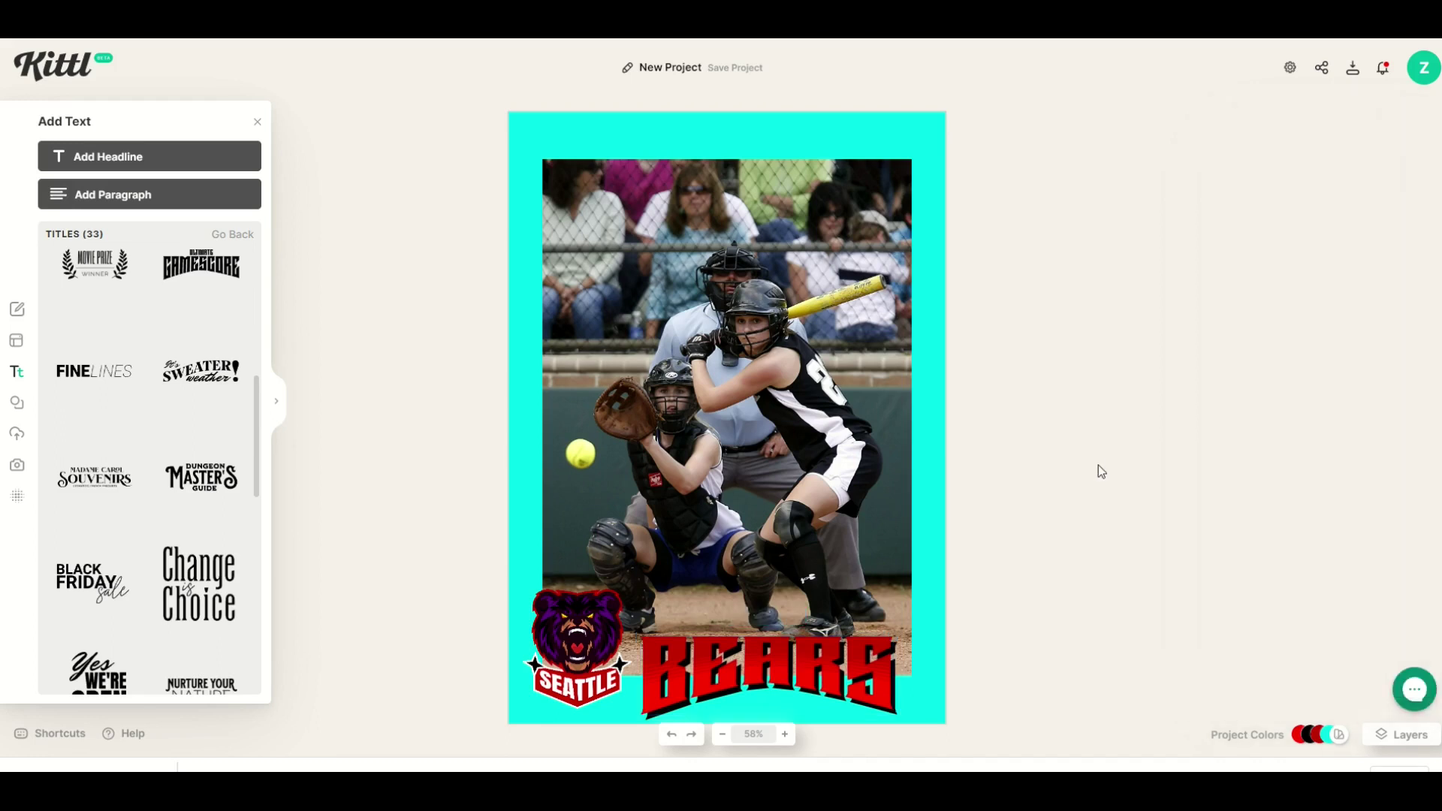
left_click(805, 654)
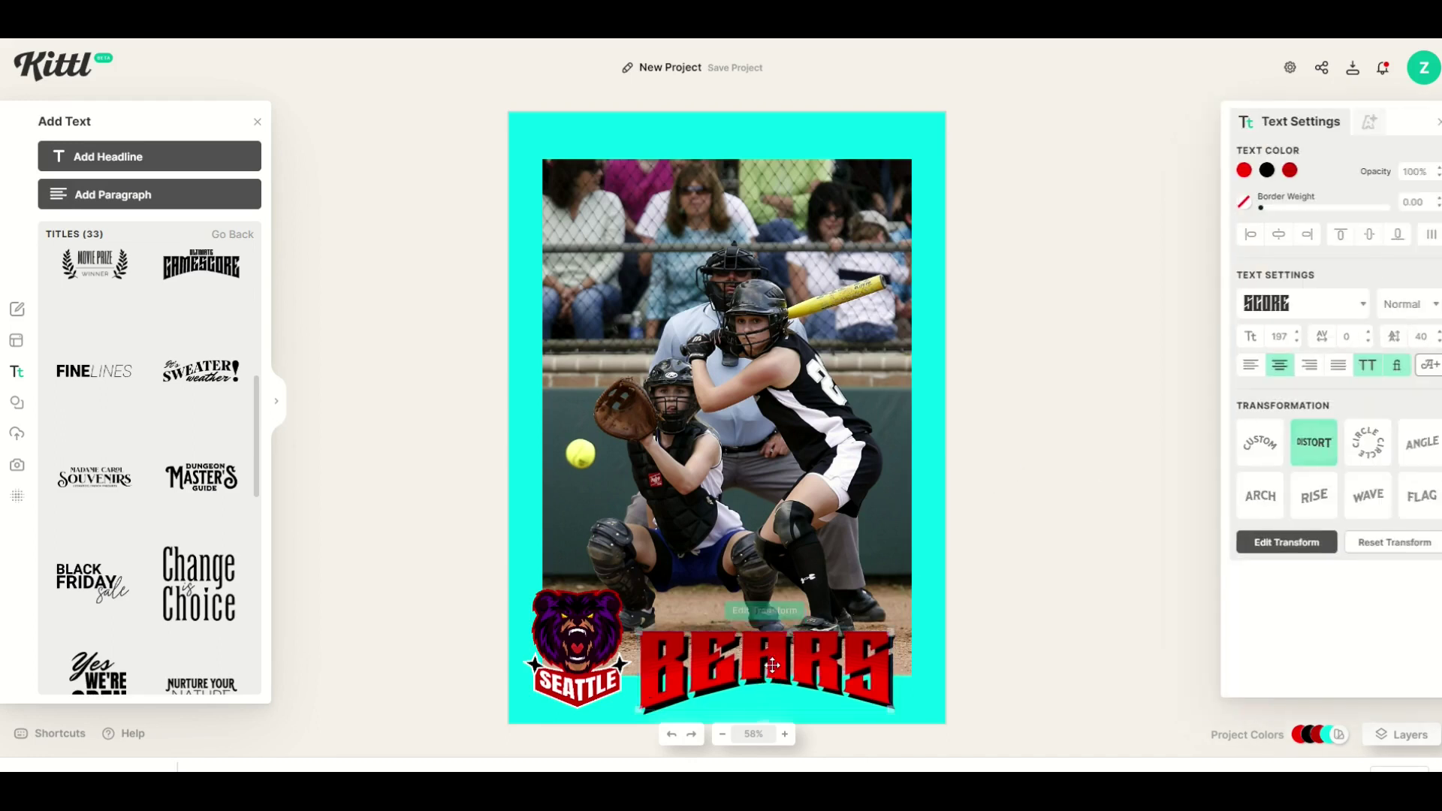
left_click_drag(772, 662, 776, 661)
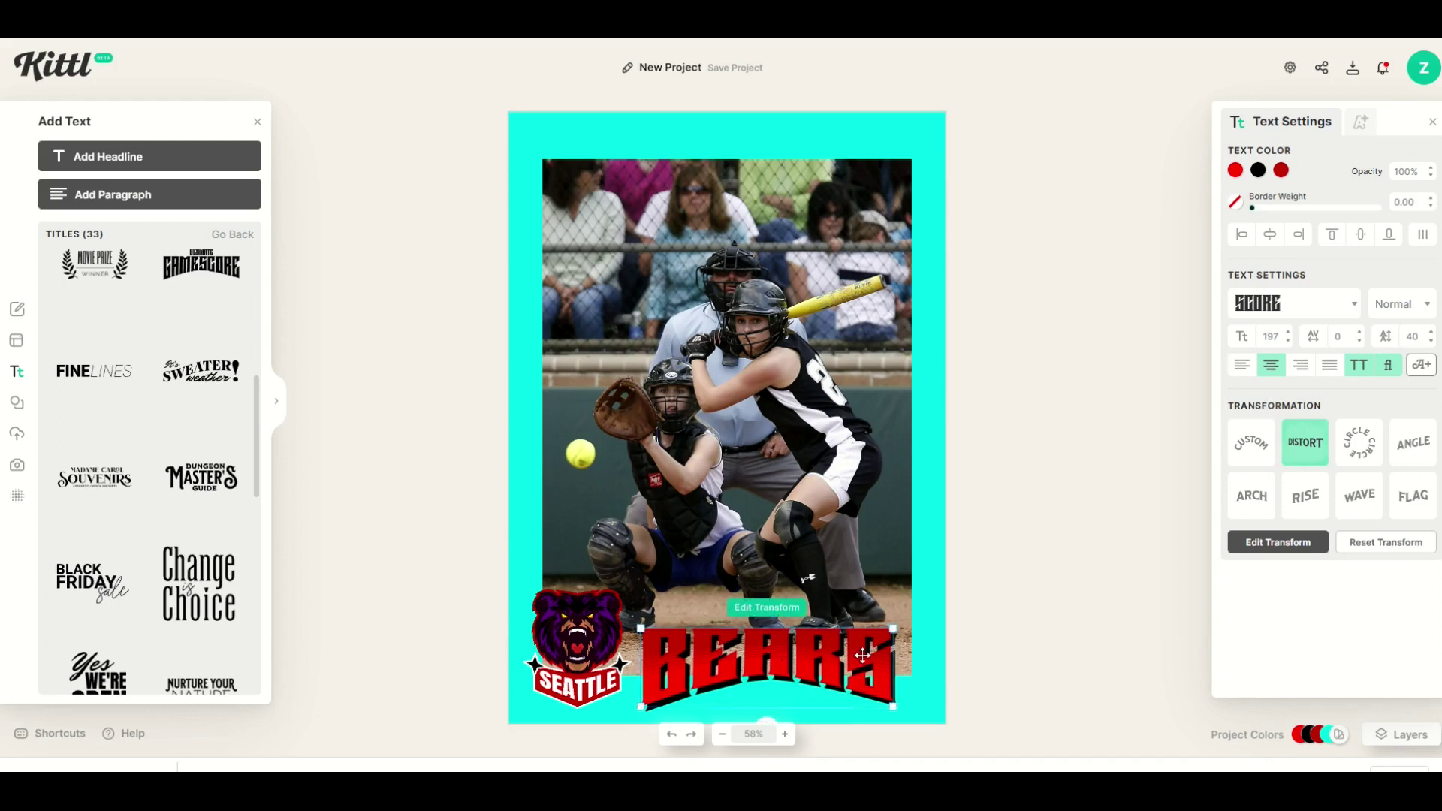
left_click(1008, 643)
left_click_drag(773, 663, 776, 662)
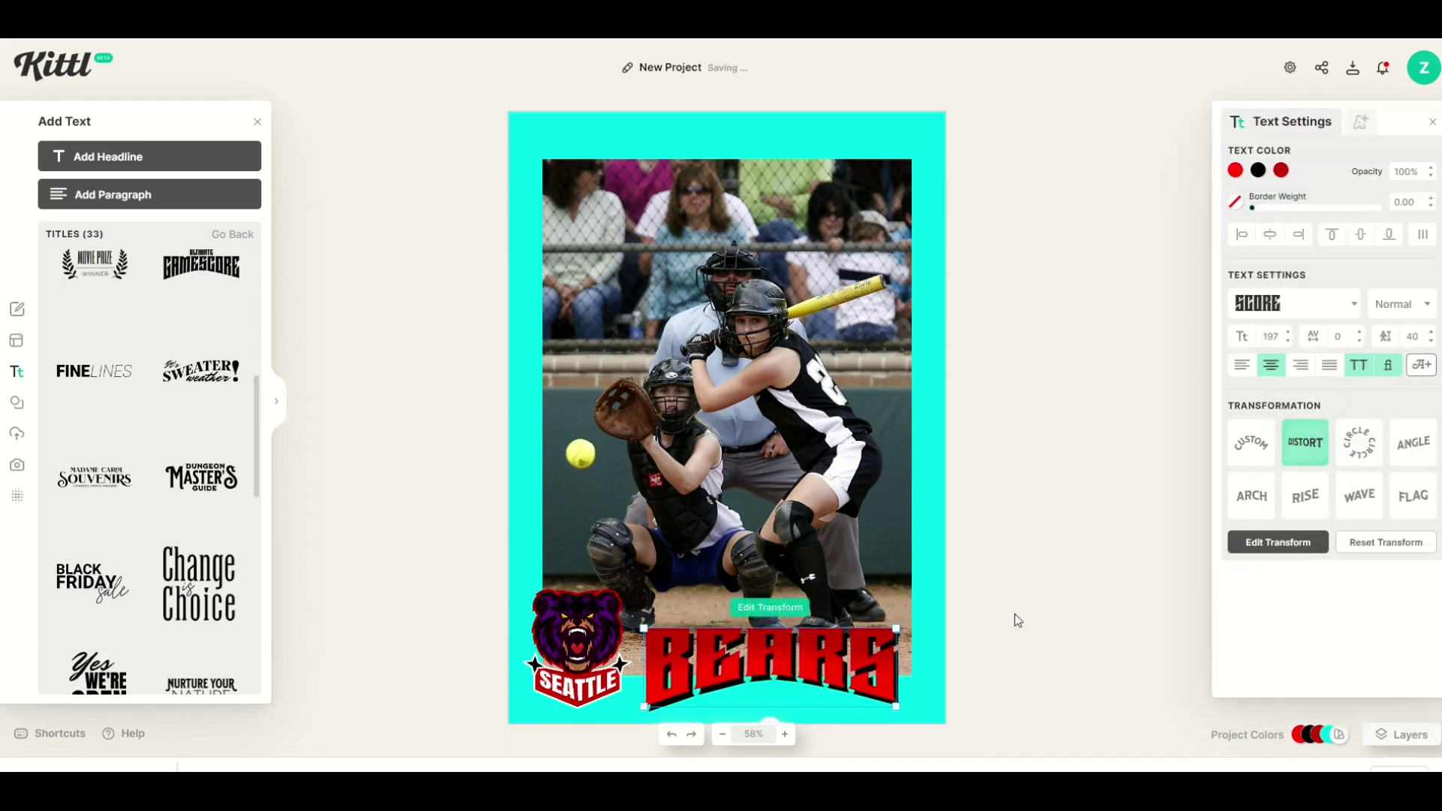
left_click(1008, 670)
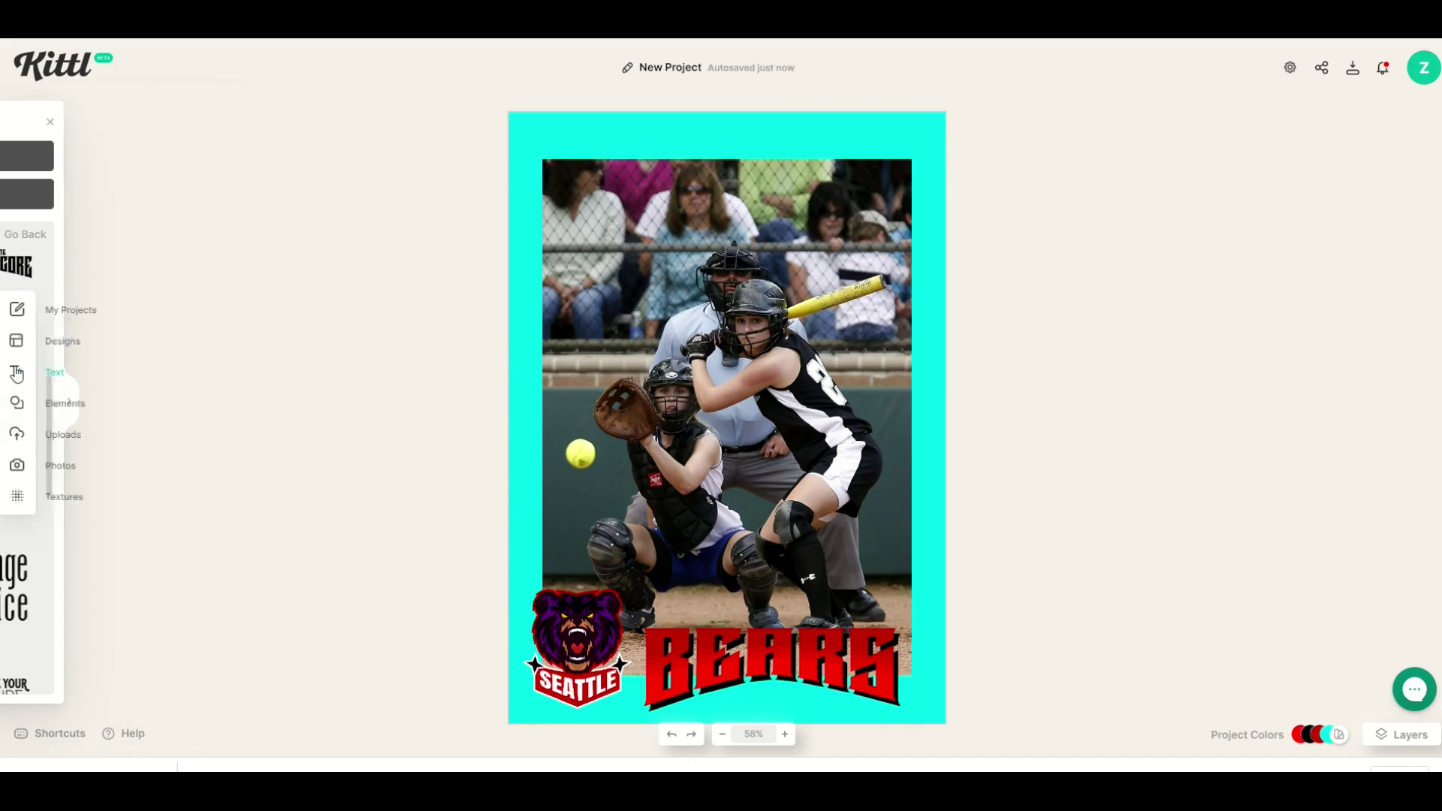
- Add a headline text box at the top of the card reading SHELLY
left_click(94, 156)
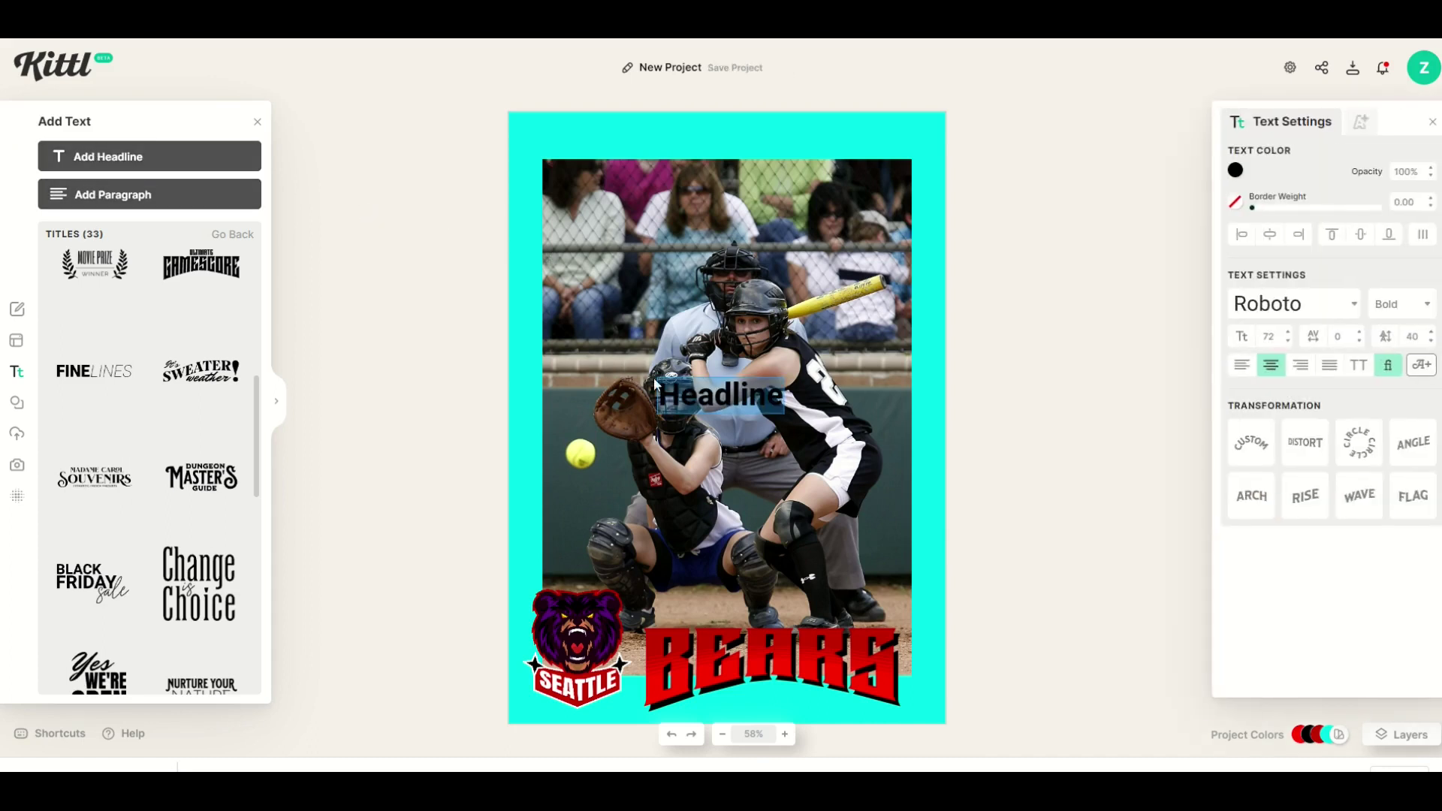
left_click(692, 385)
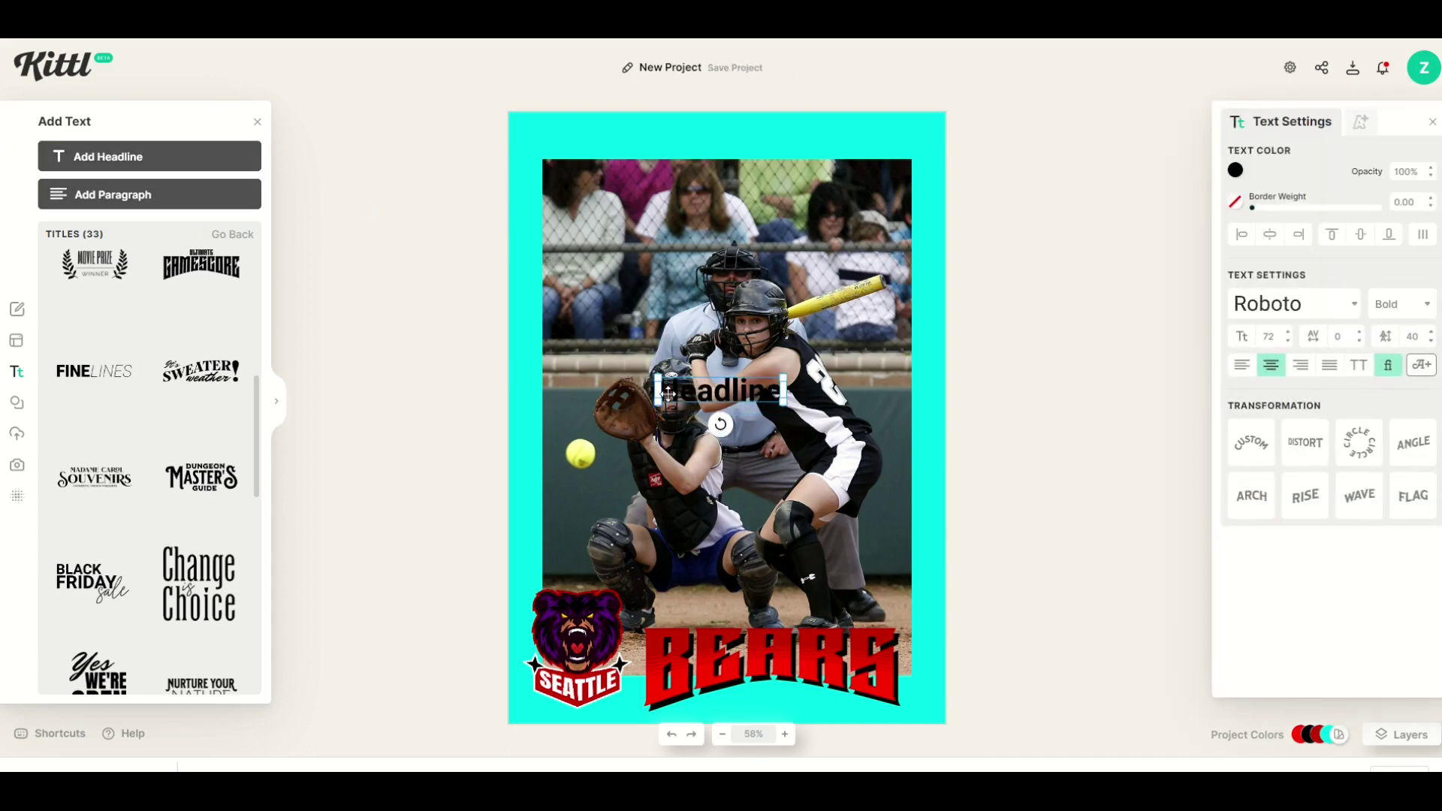
left_click_drag(692, 385, 656, 134)
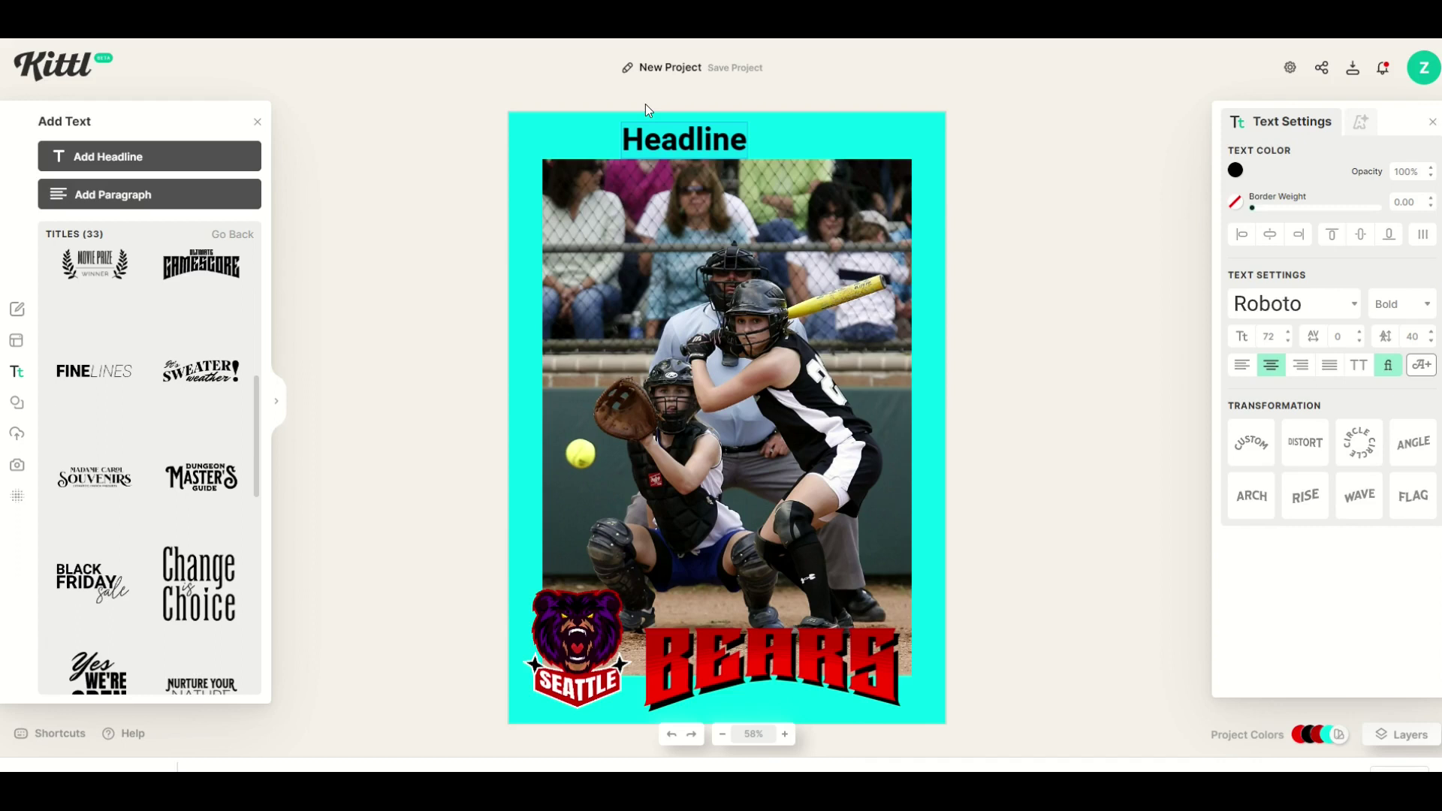
type("SHELLY")
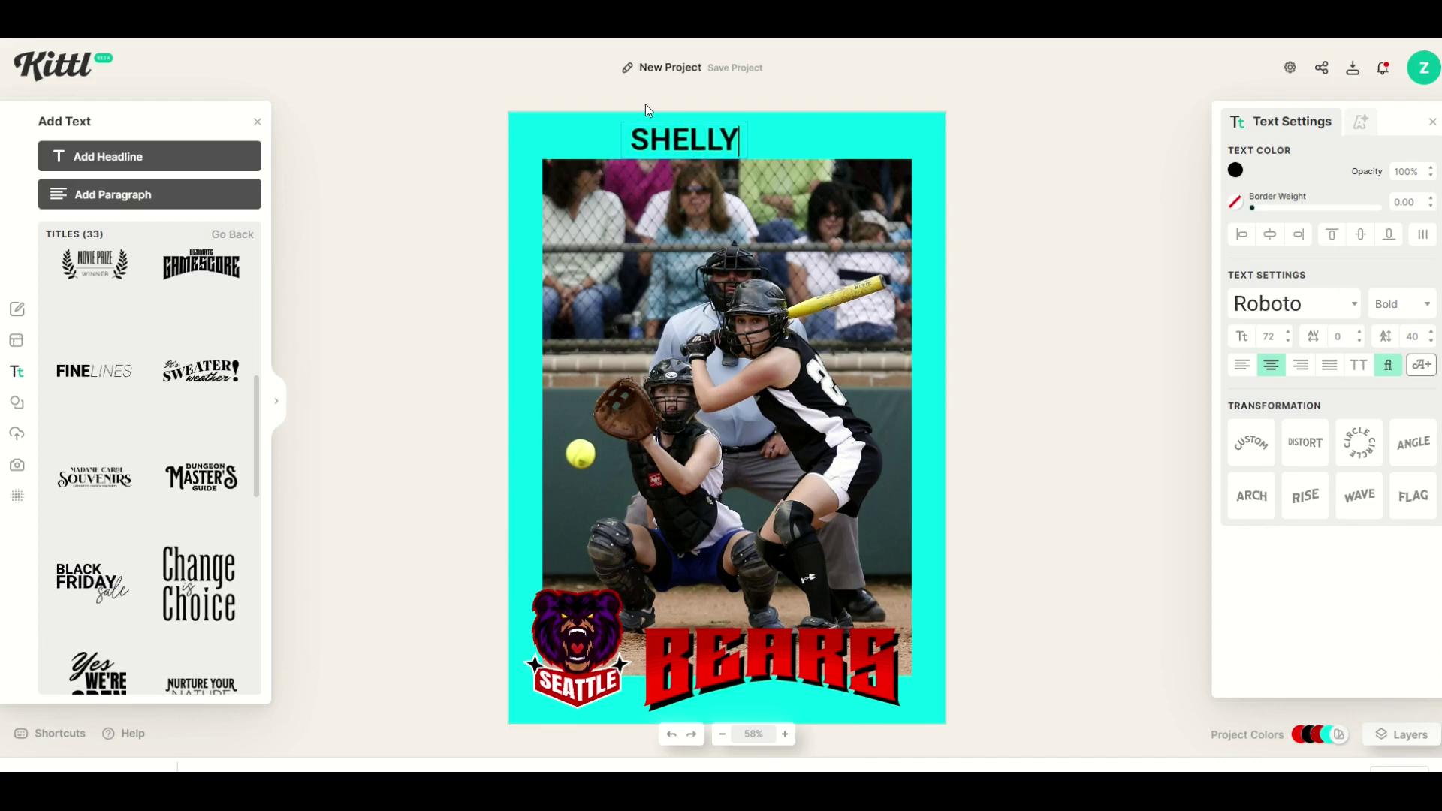
left_click(659, 139)
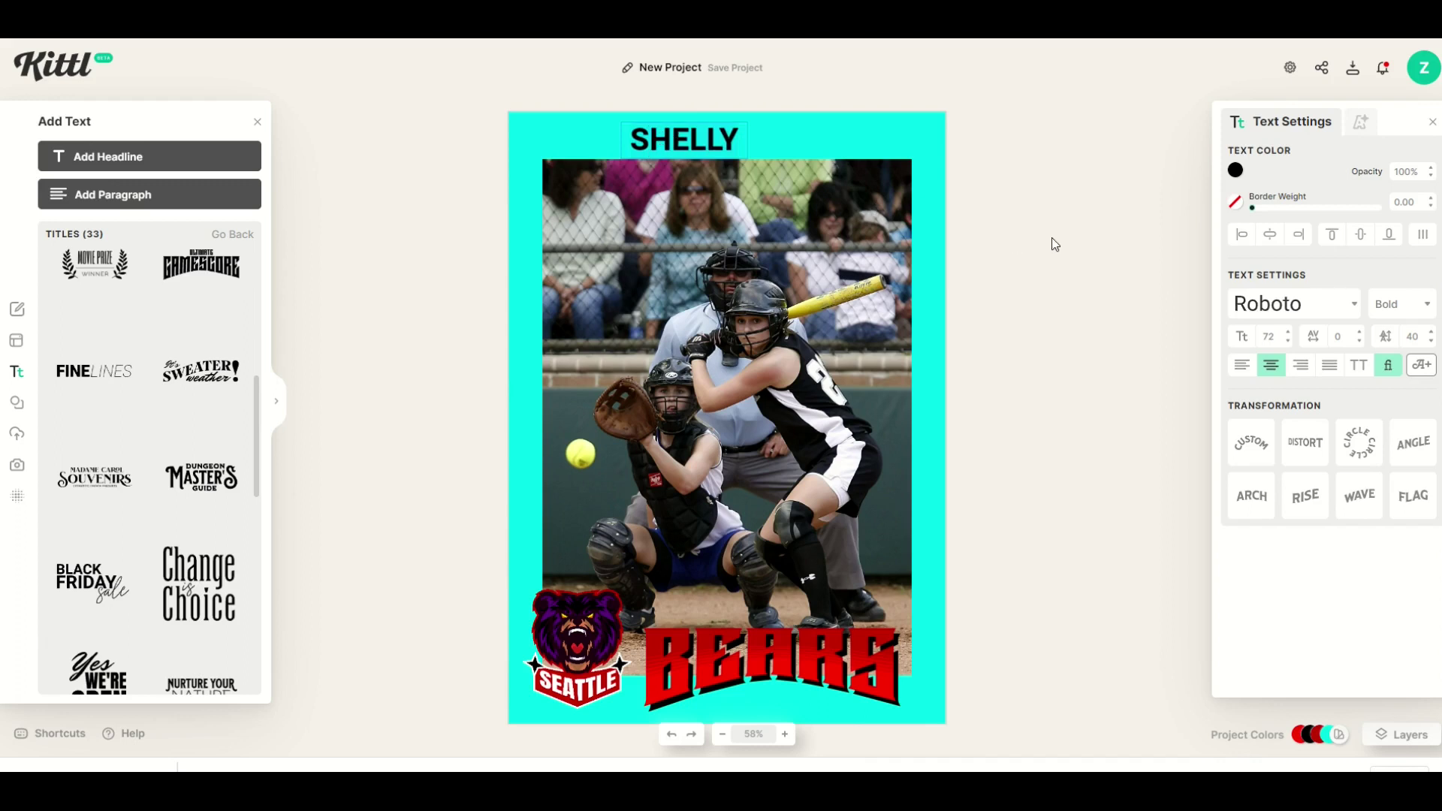
- Set SHELLY to the Luckiest Guy font and raise its size to 95
left_click(1294, 310)
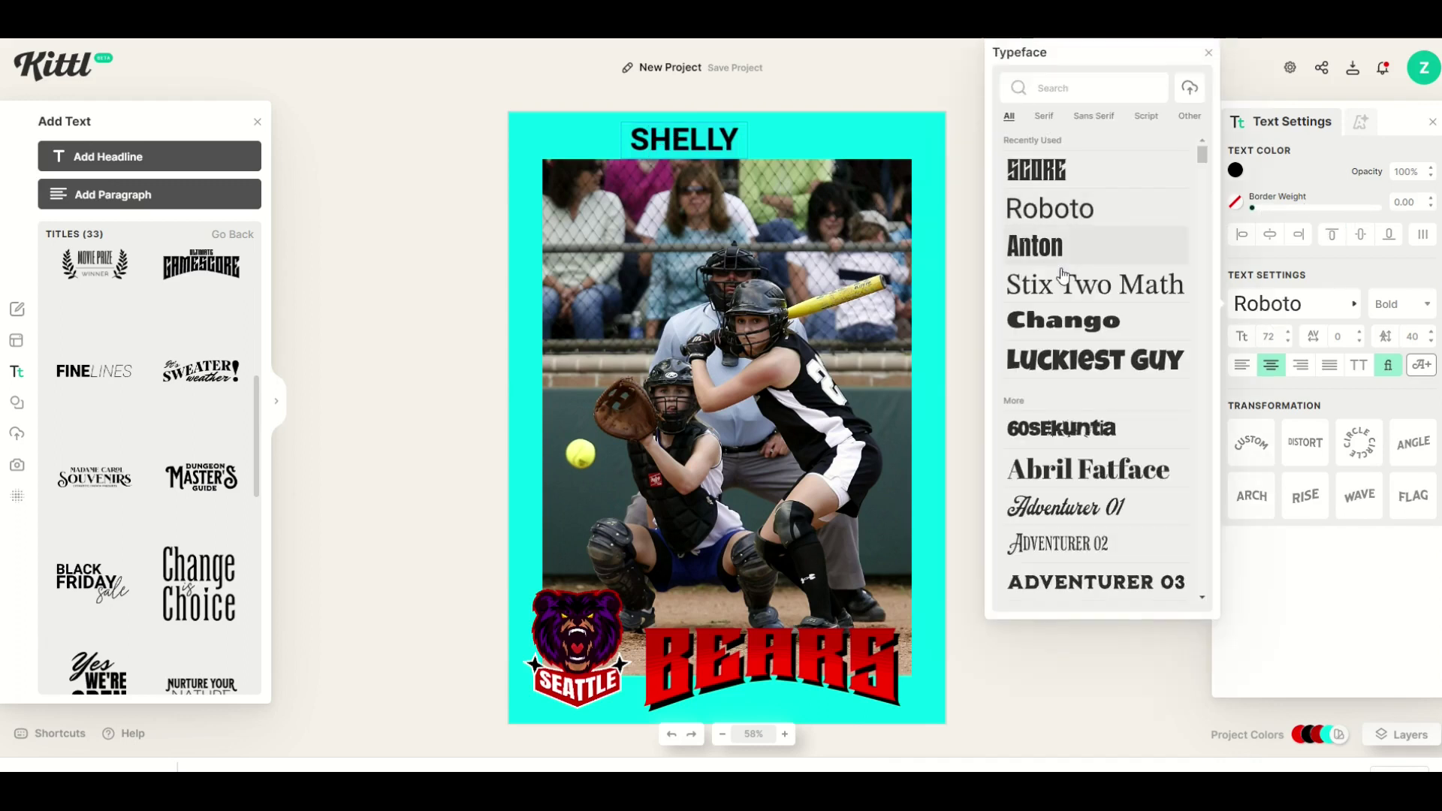
left_click(1093, 358)
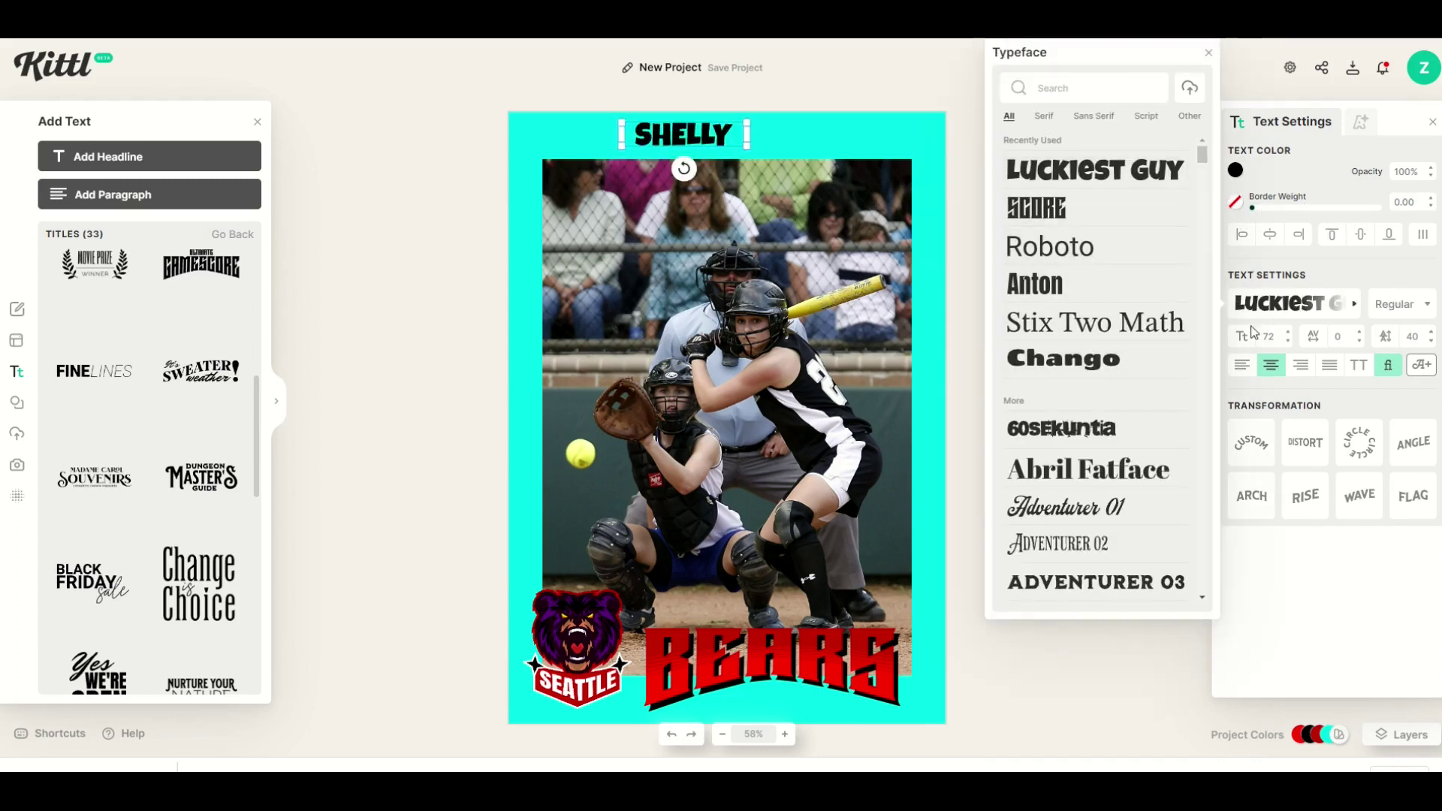
left_click(1289, 333)
left_click(1289, 333)
left_click(1289, 333)
left_click(1289, 333)
left_click(1289, 333)
left_click(1288, 333)
left_click(1289, 333)
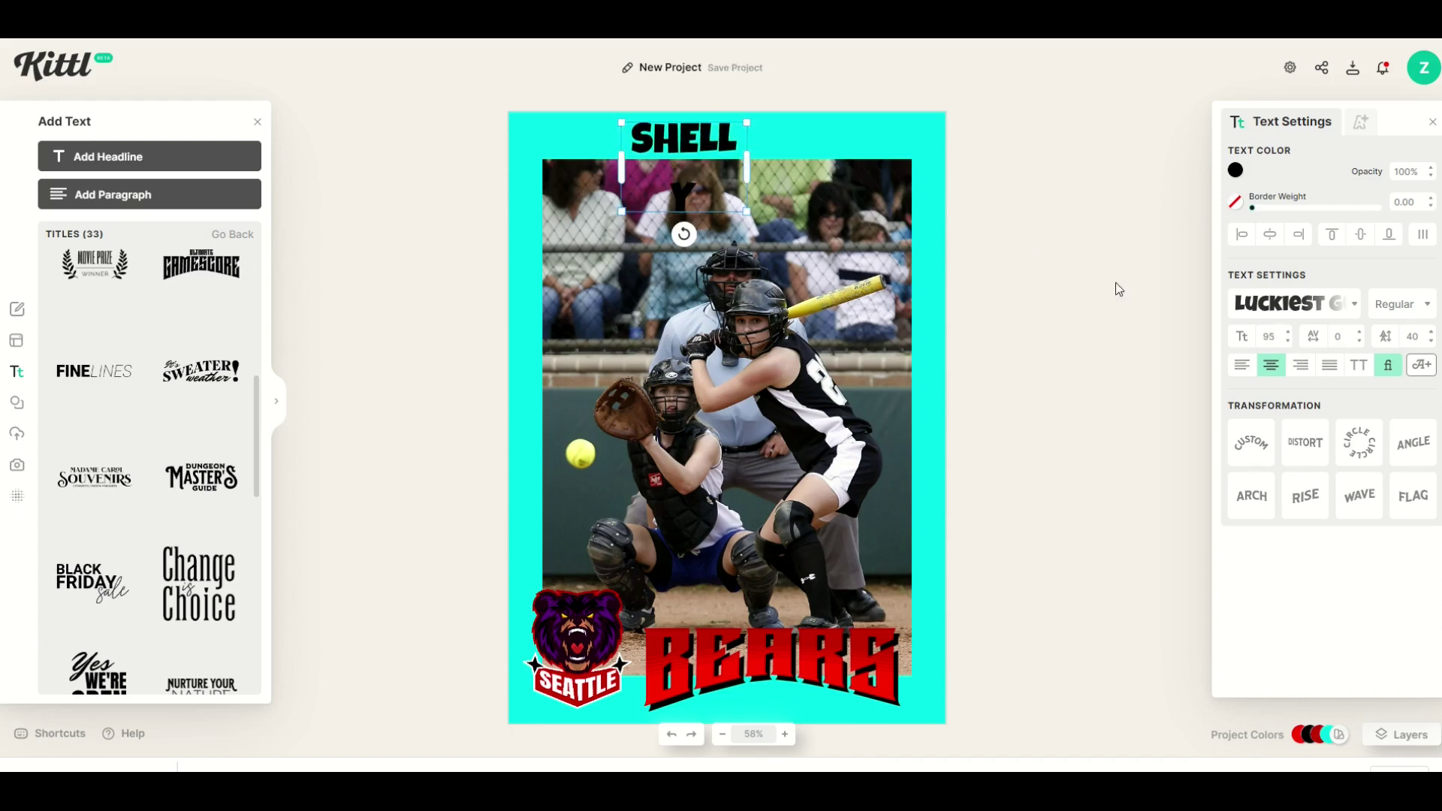
- Widen SHELLY to one line, scale it to size 141, and place it top-left on the photo
left_click_drag(747, 173, 846, 161)
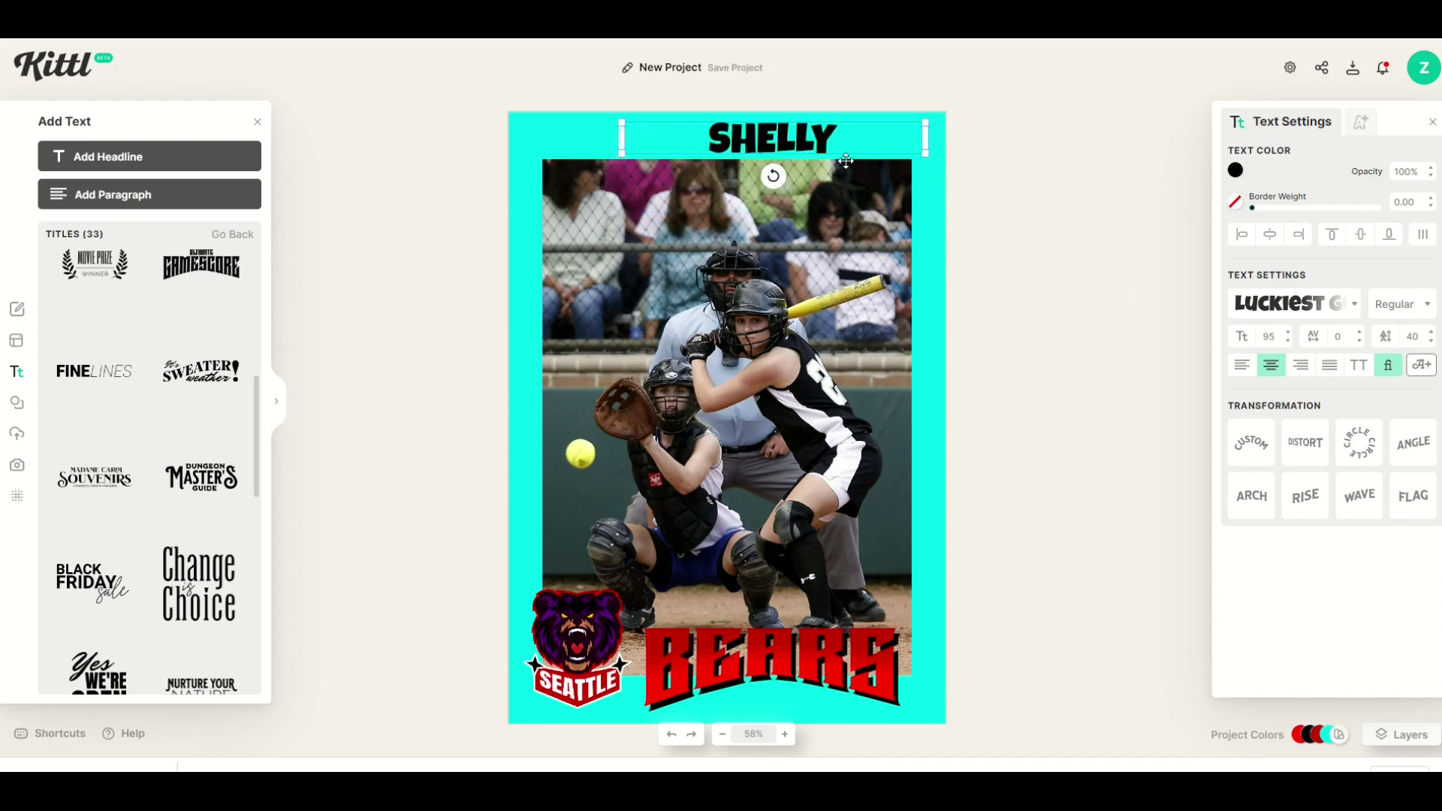
left_click_drag(621, 156, 571, 180)
left_click_drag(821, 132, 729, 221)
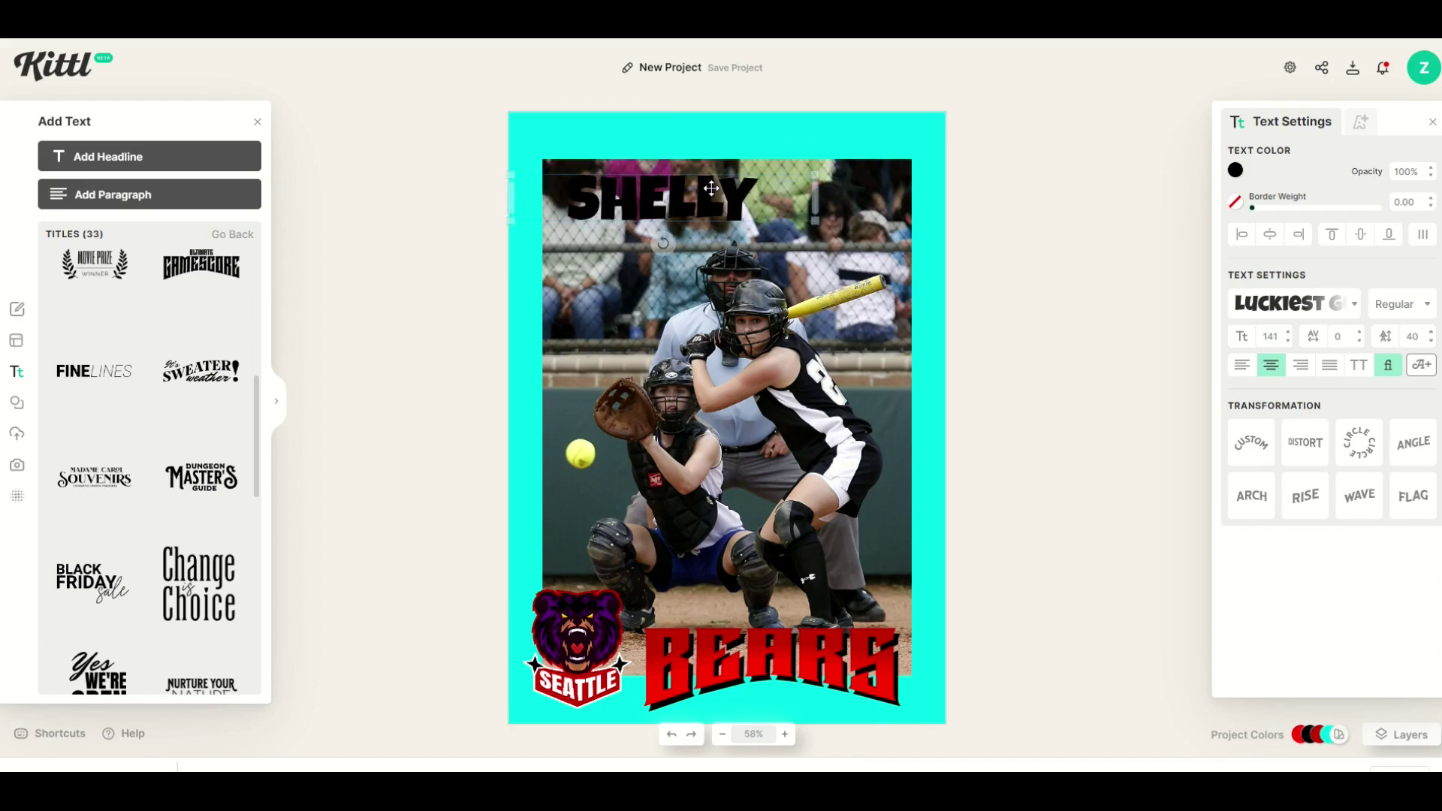
key("Escape")
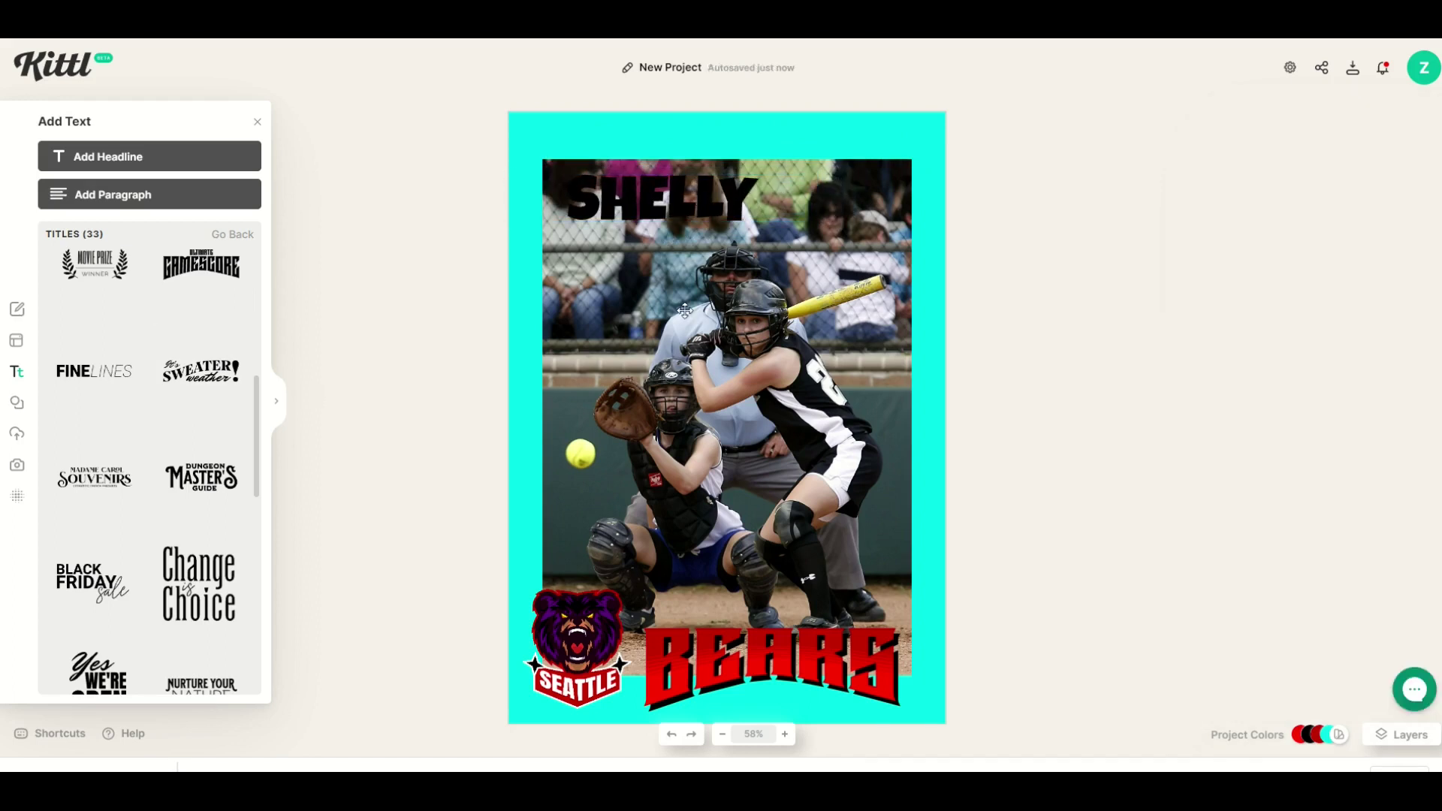
- Change the SHELLY text colour to black
left_click(612, 209)
left_click(1235, 170)
mouse_move(1096, 249)
left_mouse_down()
mouse_move(975, 166)
mouse_move(991, 290)
mouse_move(966, 356)
left_mouse_up()
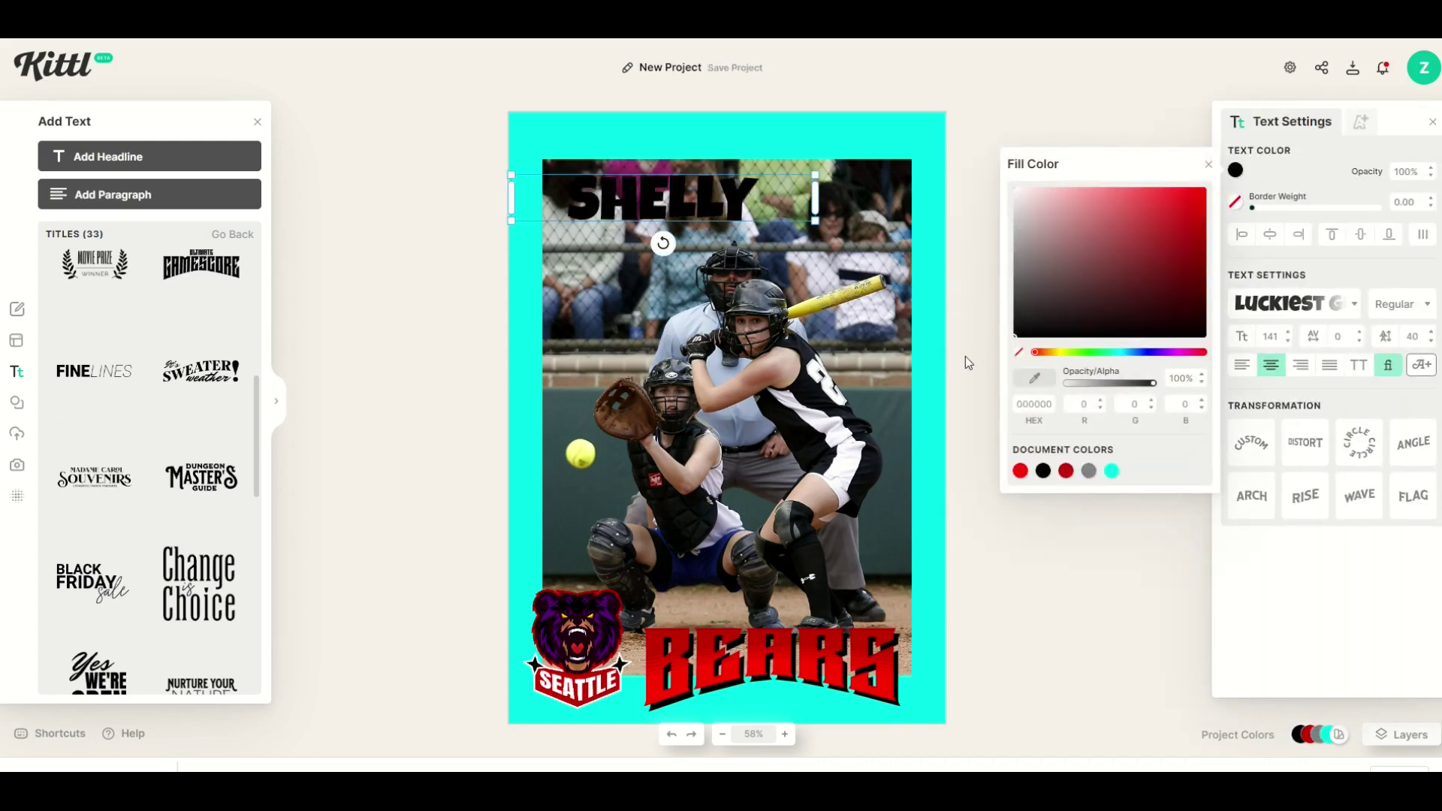
left_click(406, 342)
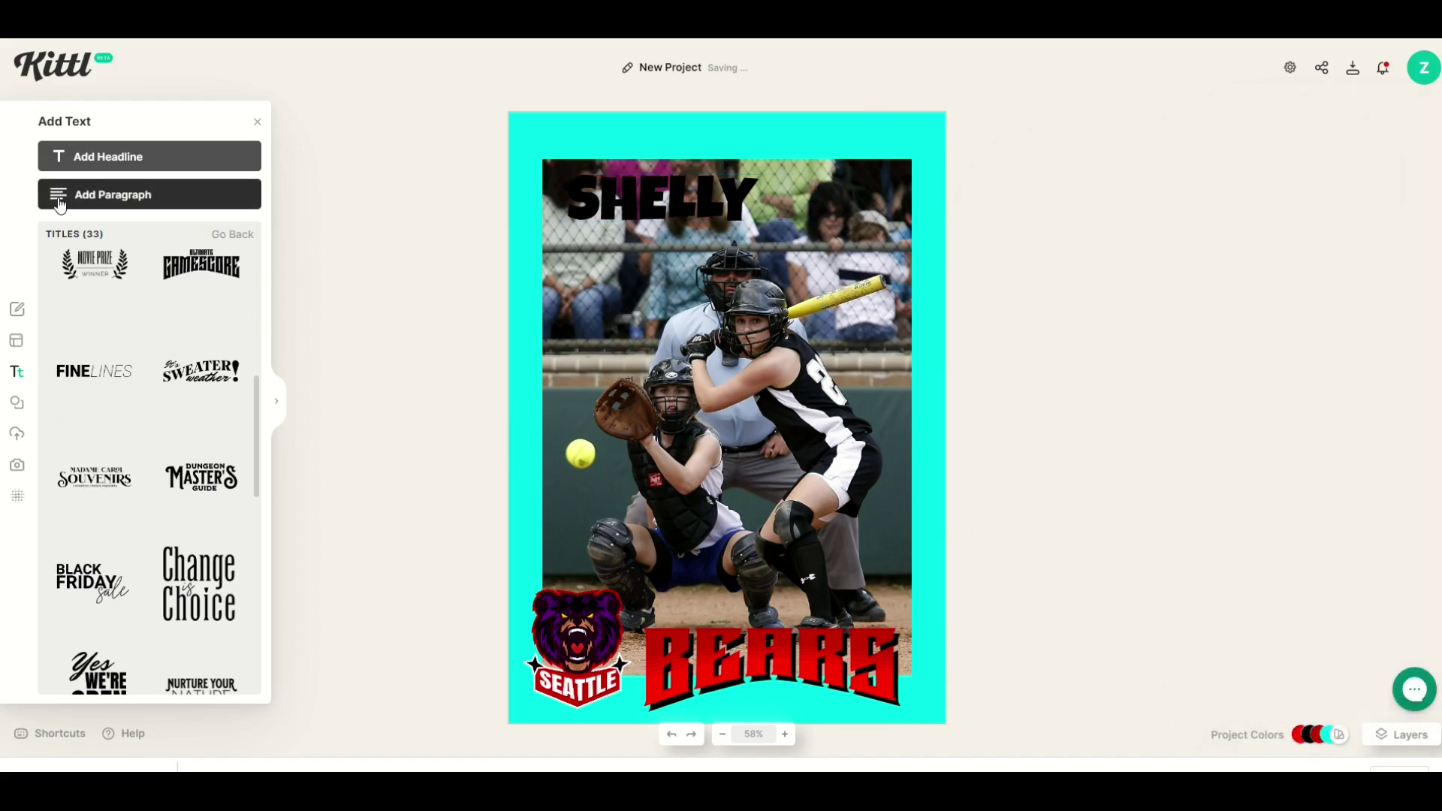
- Add a square, stretch it into a wide bar at top-left, and send it behind SHELLY
left_click(15, 408)
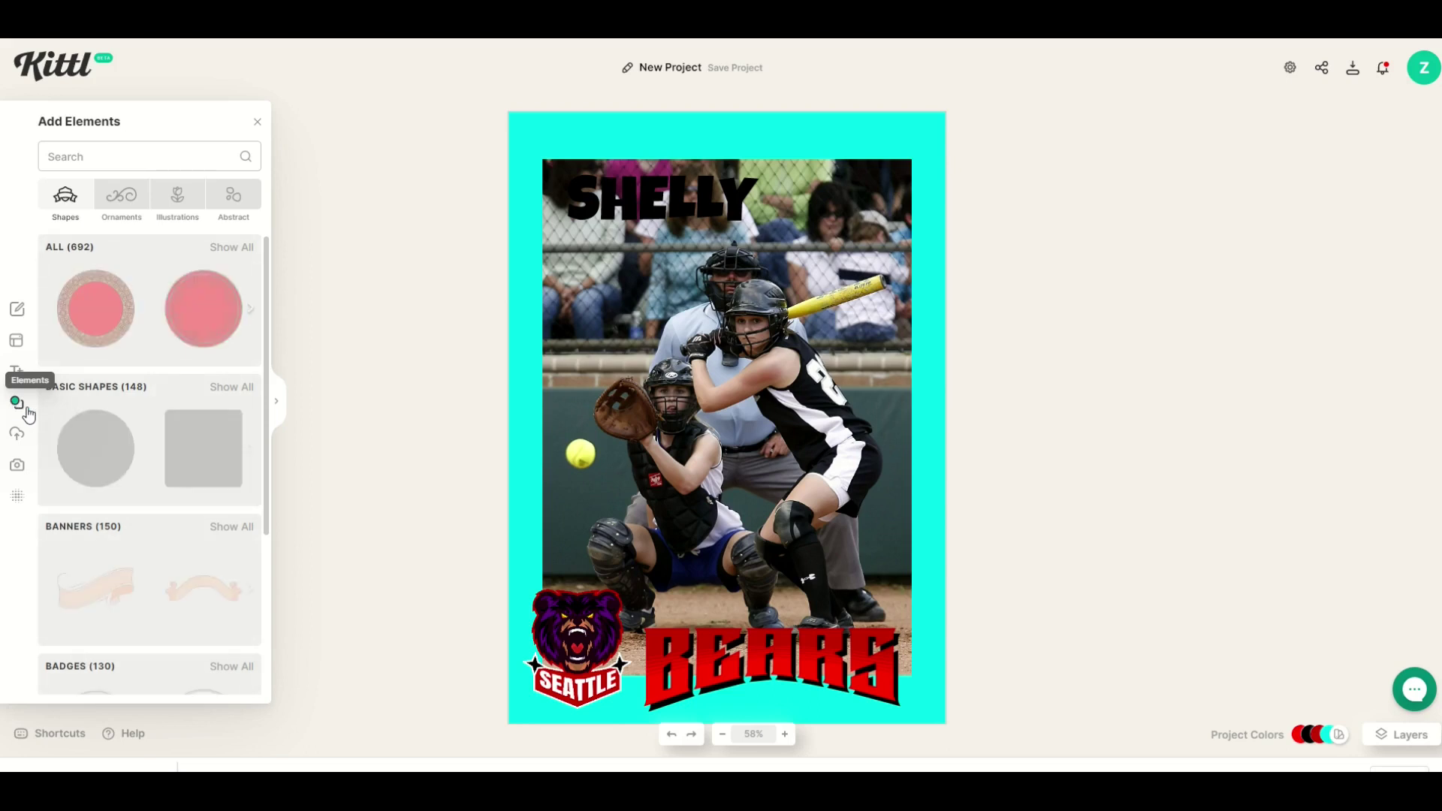
left_click(196, 459)
left_click_drag(692, 387, 621, 200)
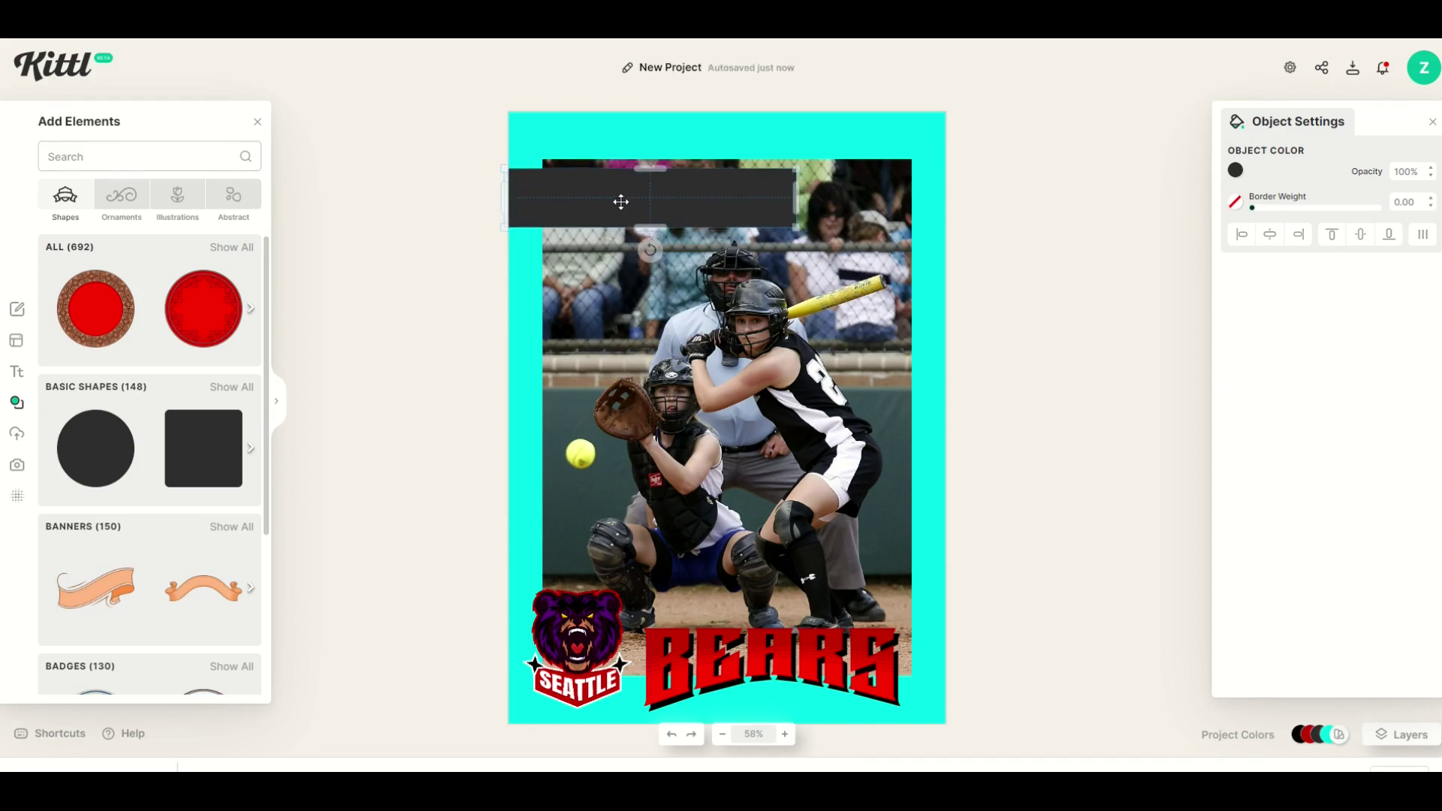
right_click(622, 203)
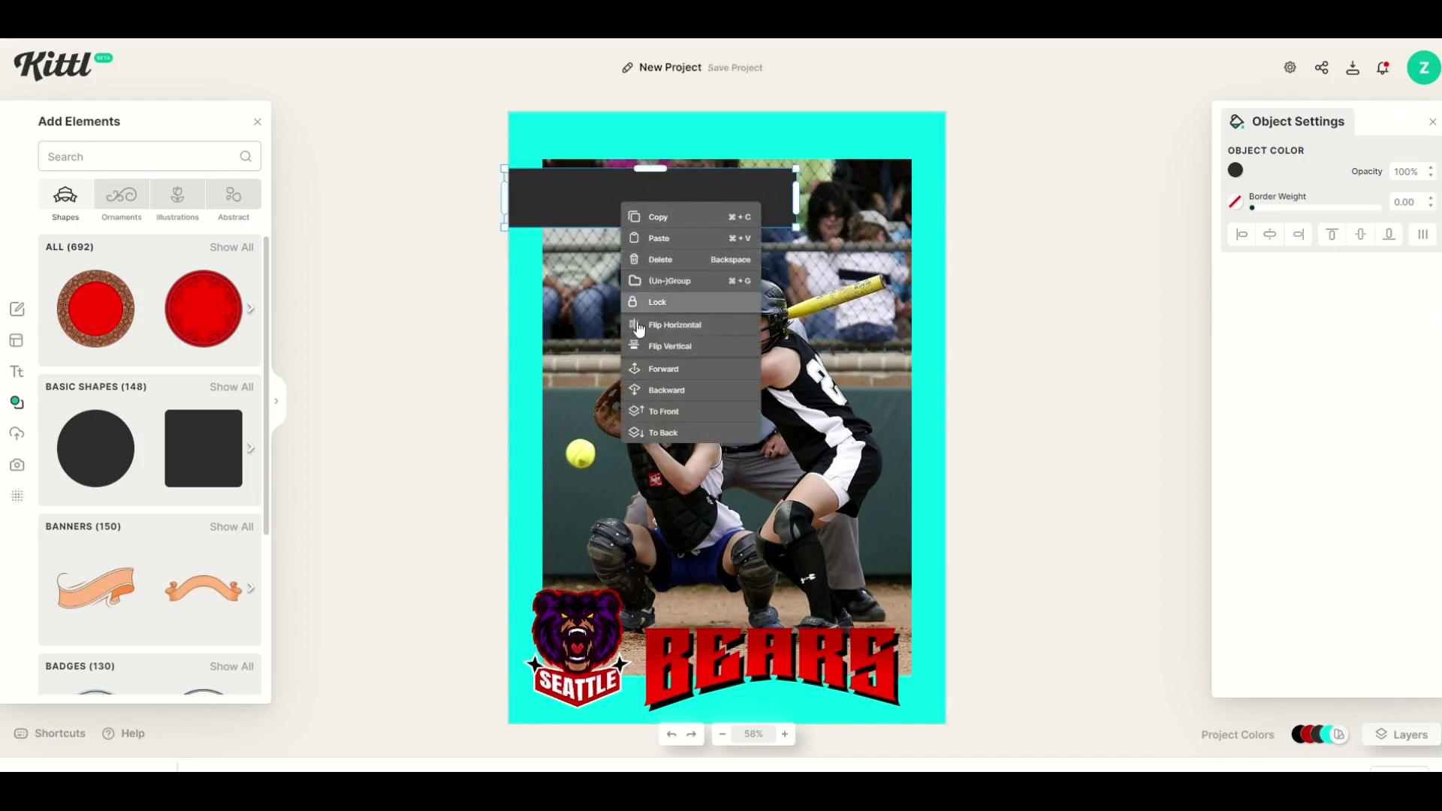
left_click(643, 389)
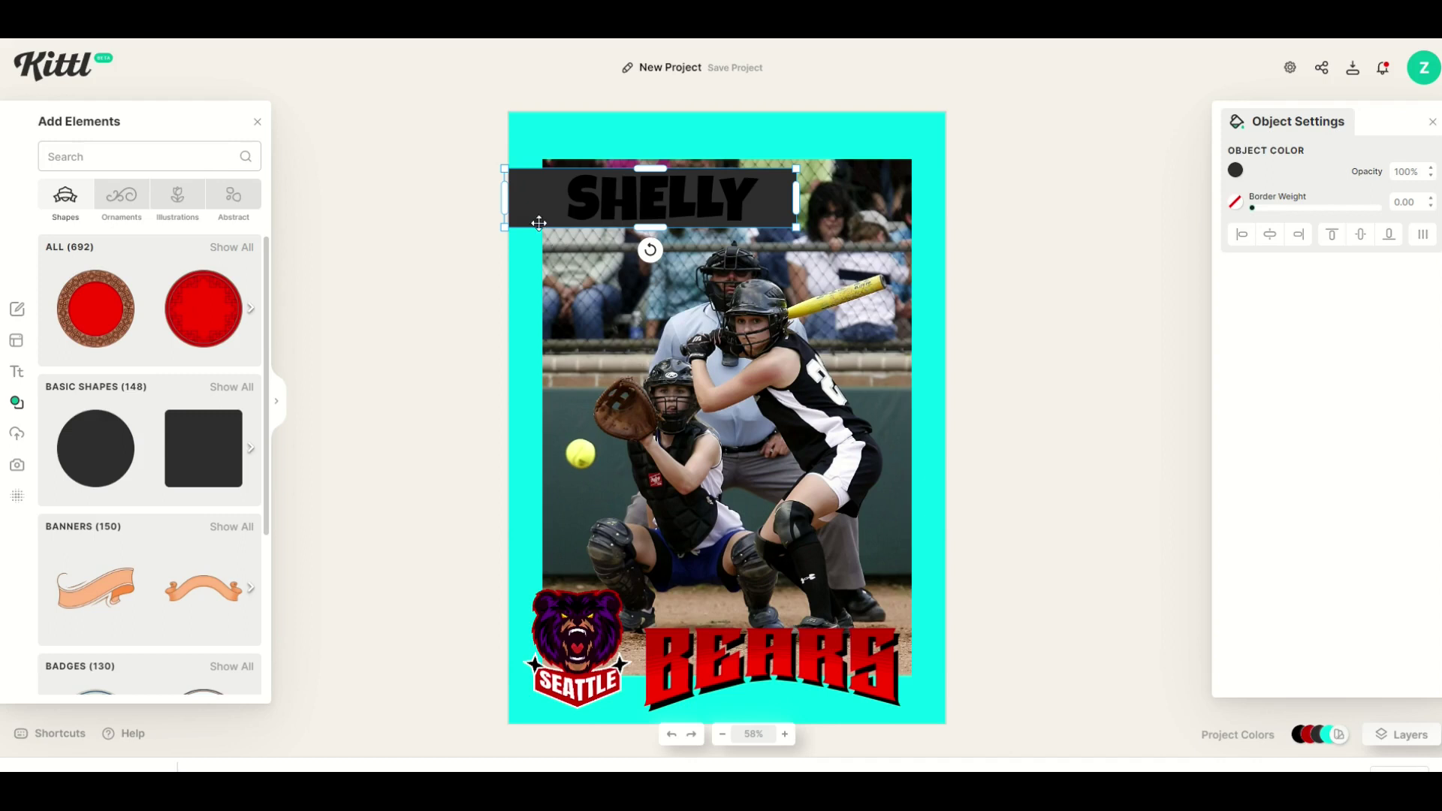
left_click(462, 204)
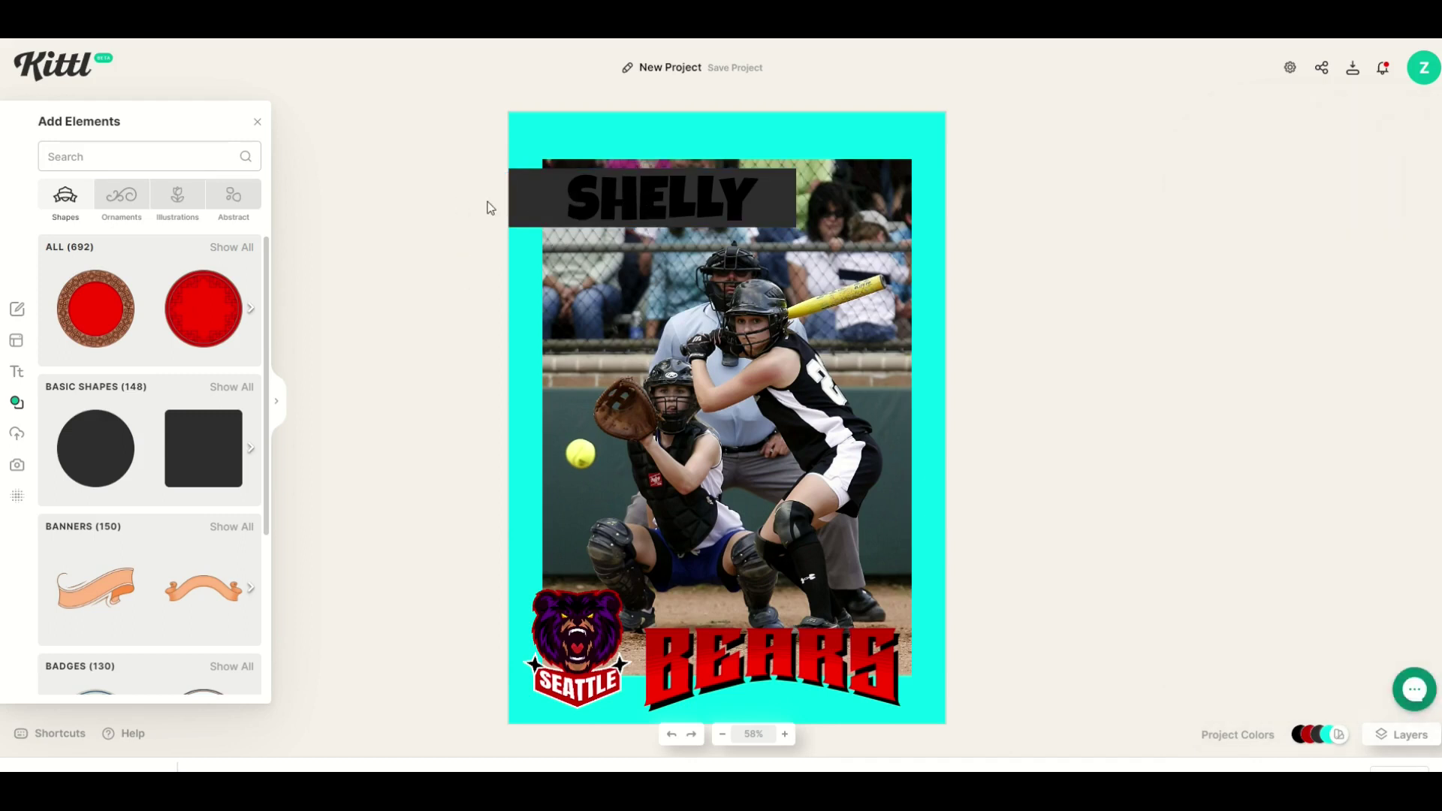
- Color the bar behind SHELLY pure red (ff0000)
left_click(519, 202)
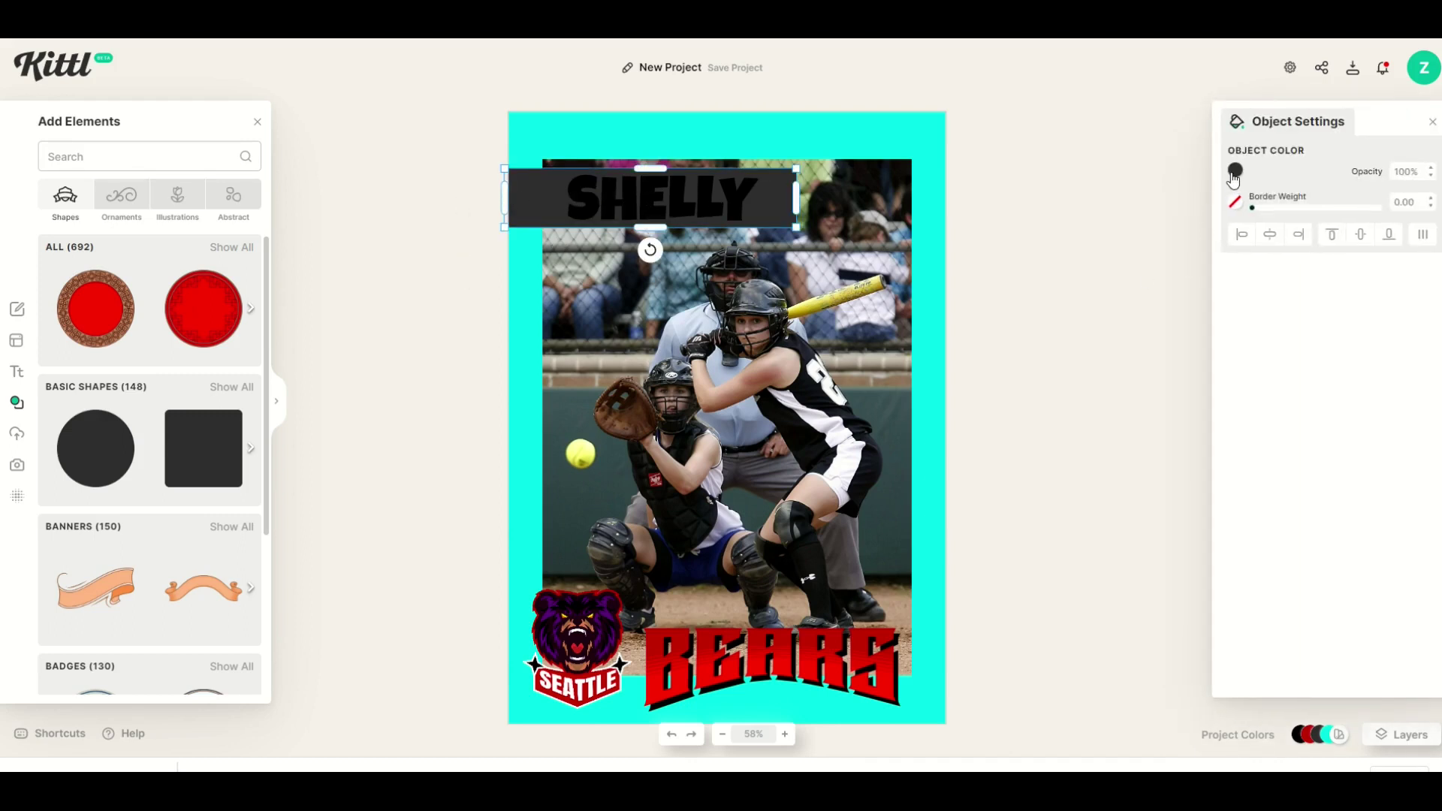
left_click(1234, 172)
left_click_drag(1166, 255, 1241, 180)
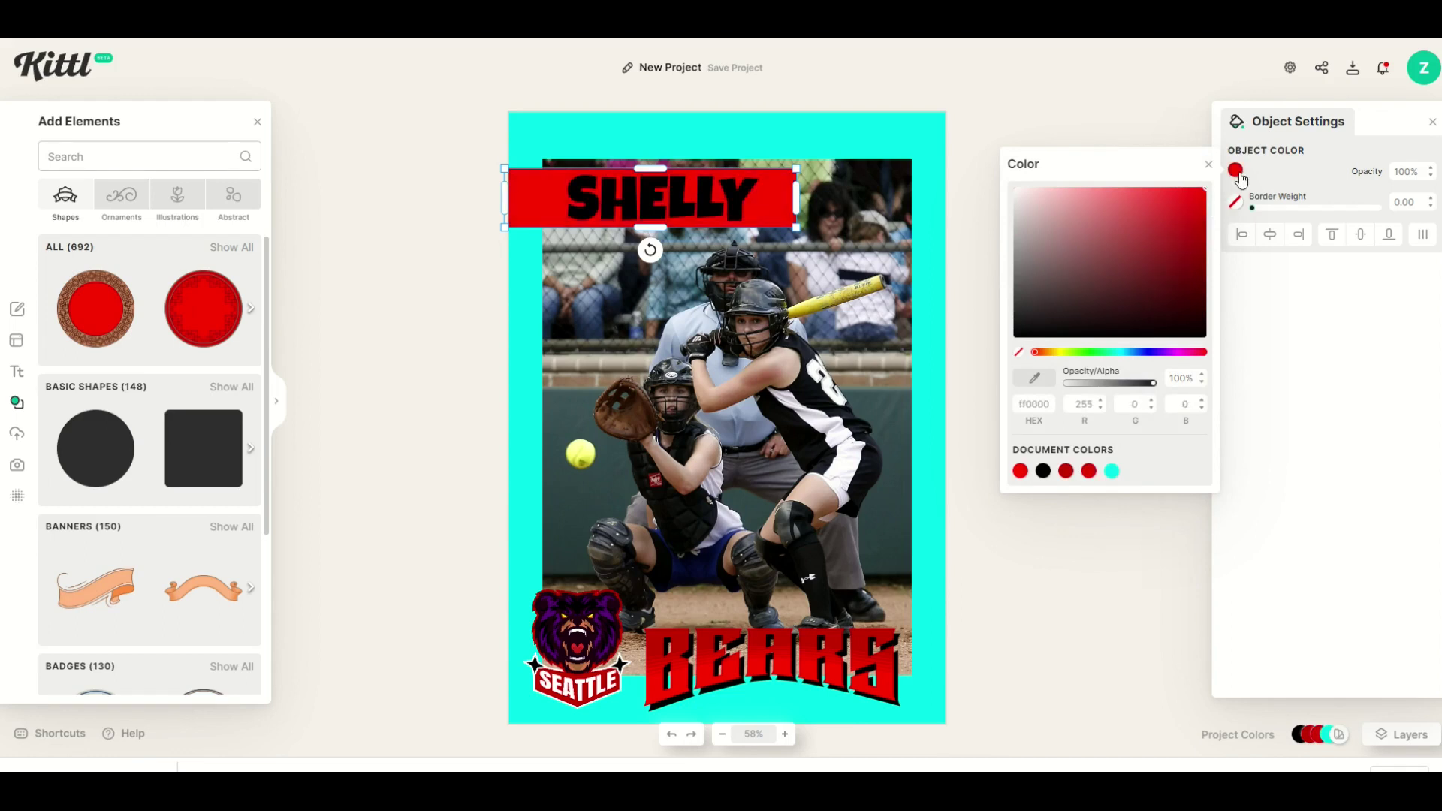
left_click(451, 268)
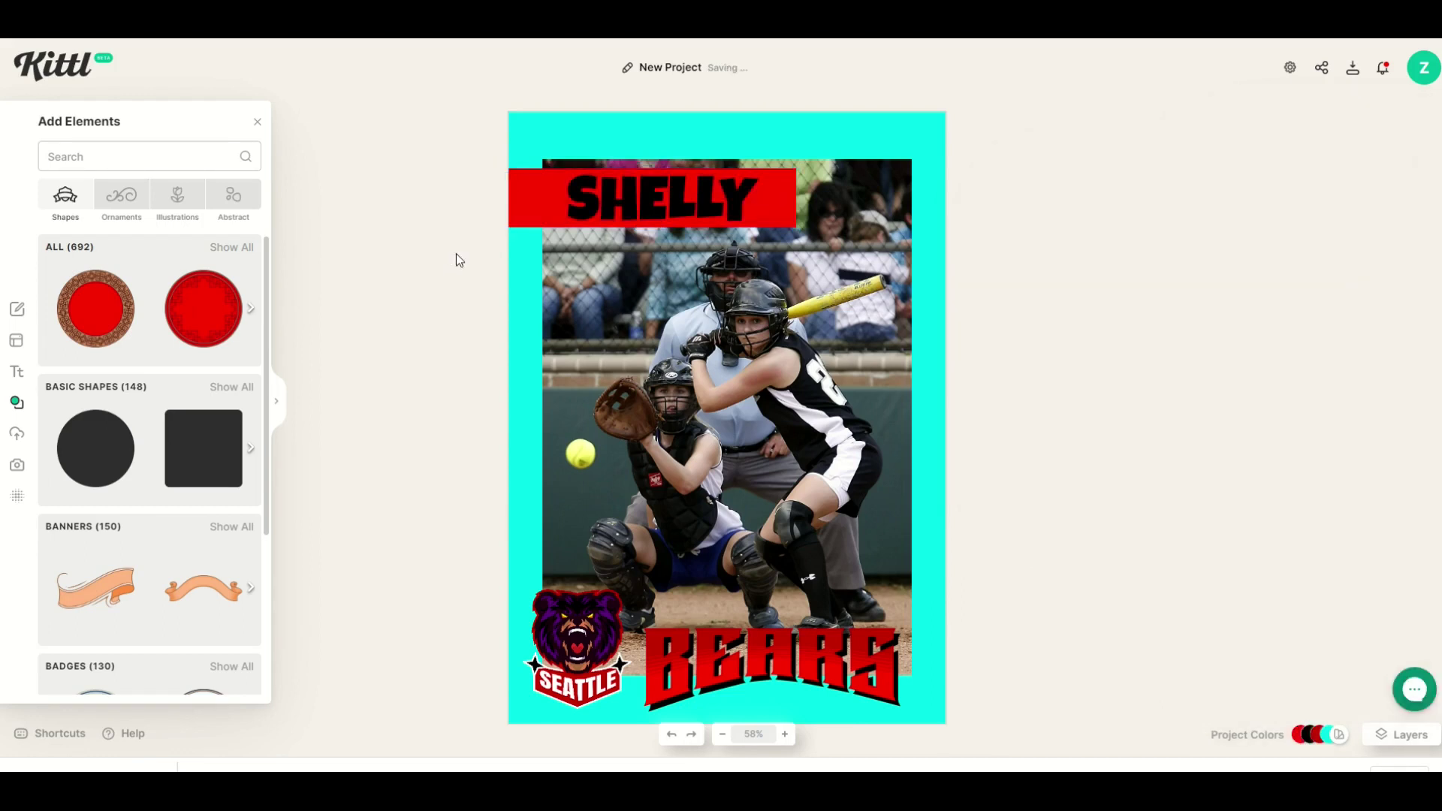
left_click(518, 211)
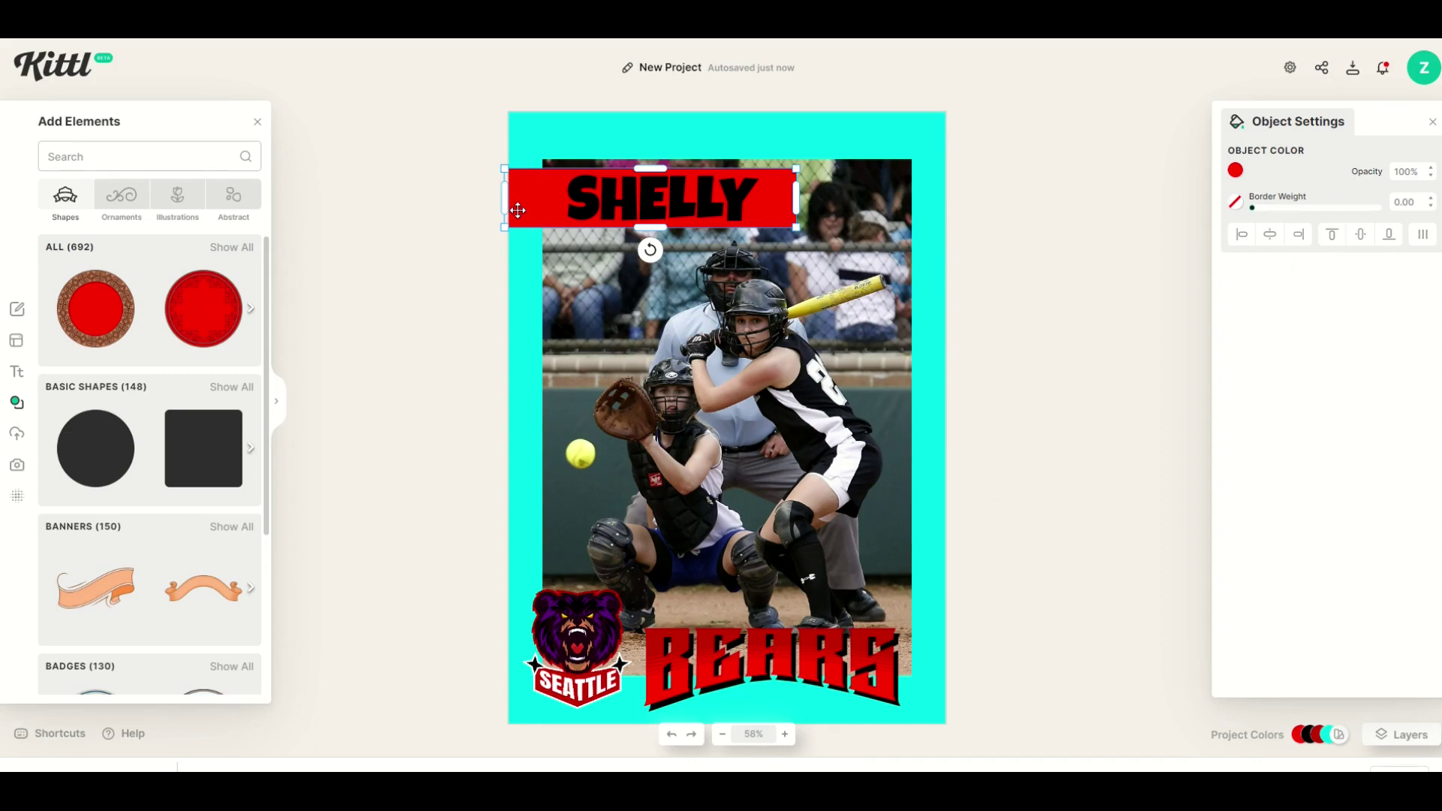
- Paste a copy of the red bar below the banner and make it black
key("ctrl+v")
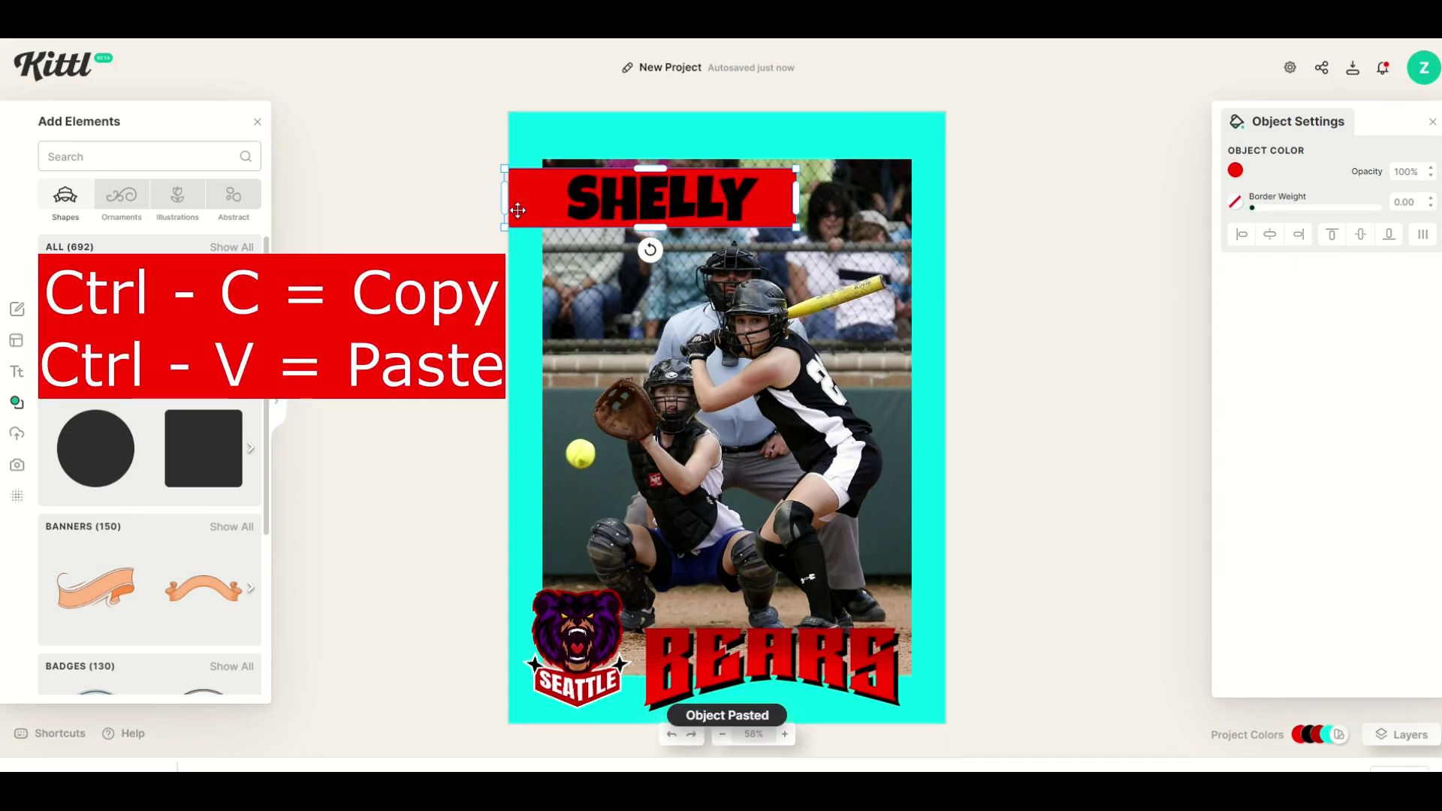
left_click_drag(518, 210, 517, 322)
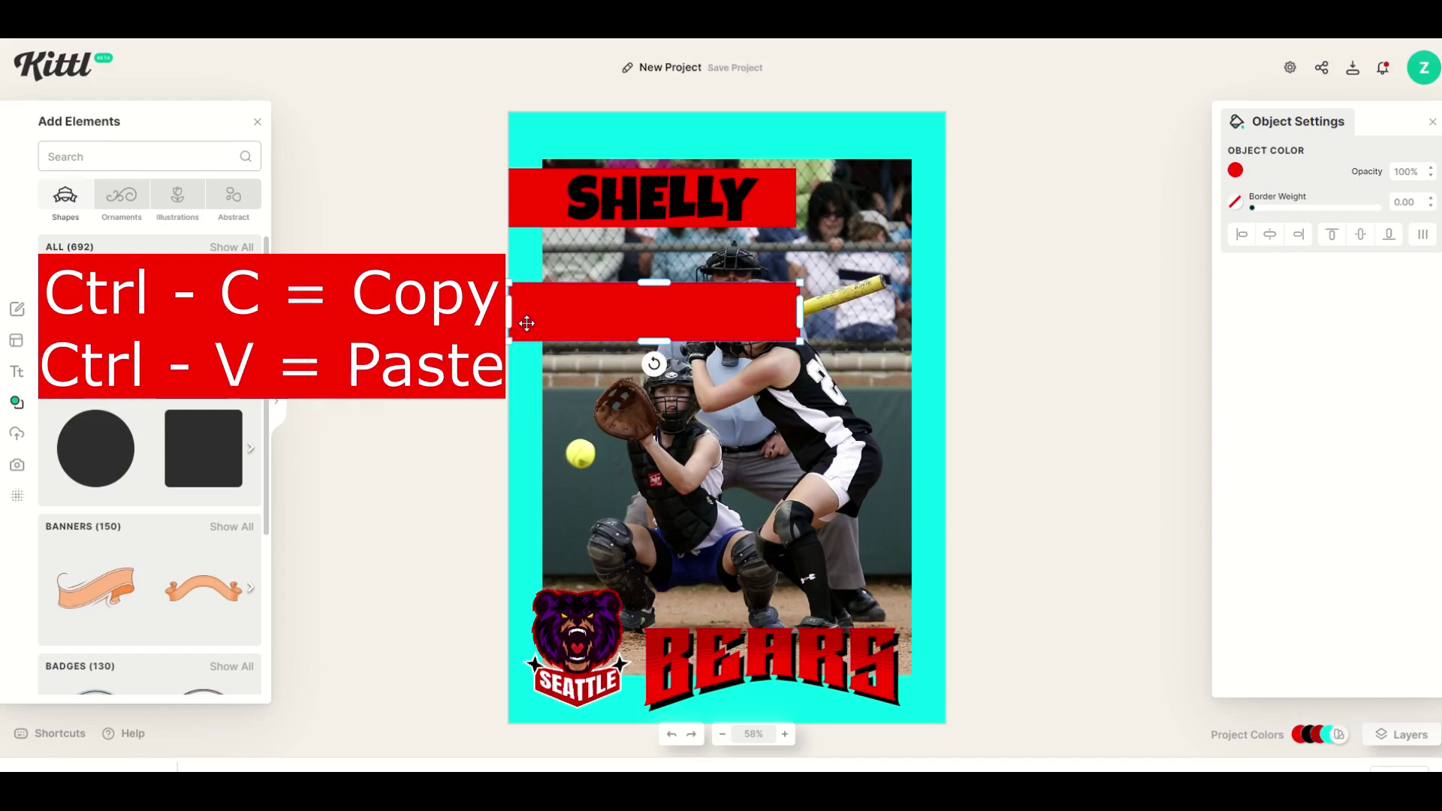
left_click(1236, 171)
left_click_drag(1157, 218, 959, 362)
- Send the black bar backward and tuck it behind the red banner as an offset shadow
right_click(558, 315)
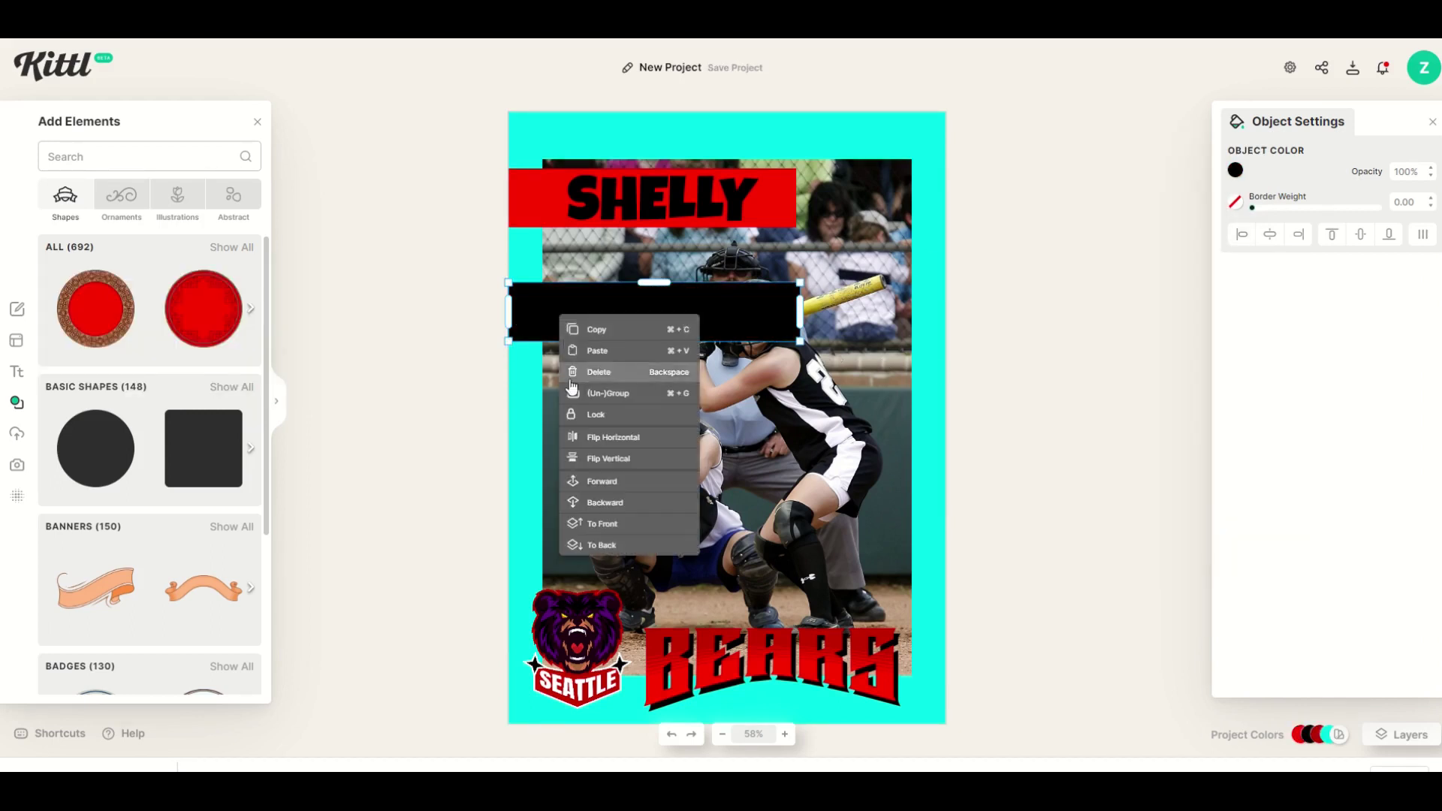
left_click(581, 497)
left_click_drag(574, 310, 573, 206)
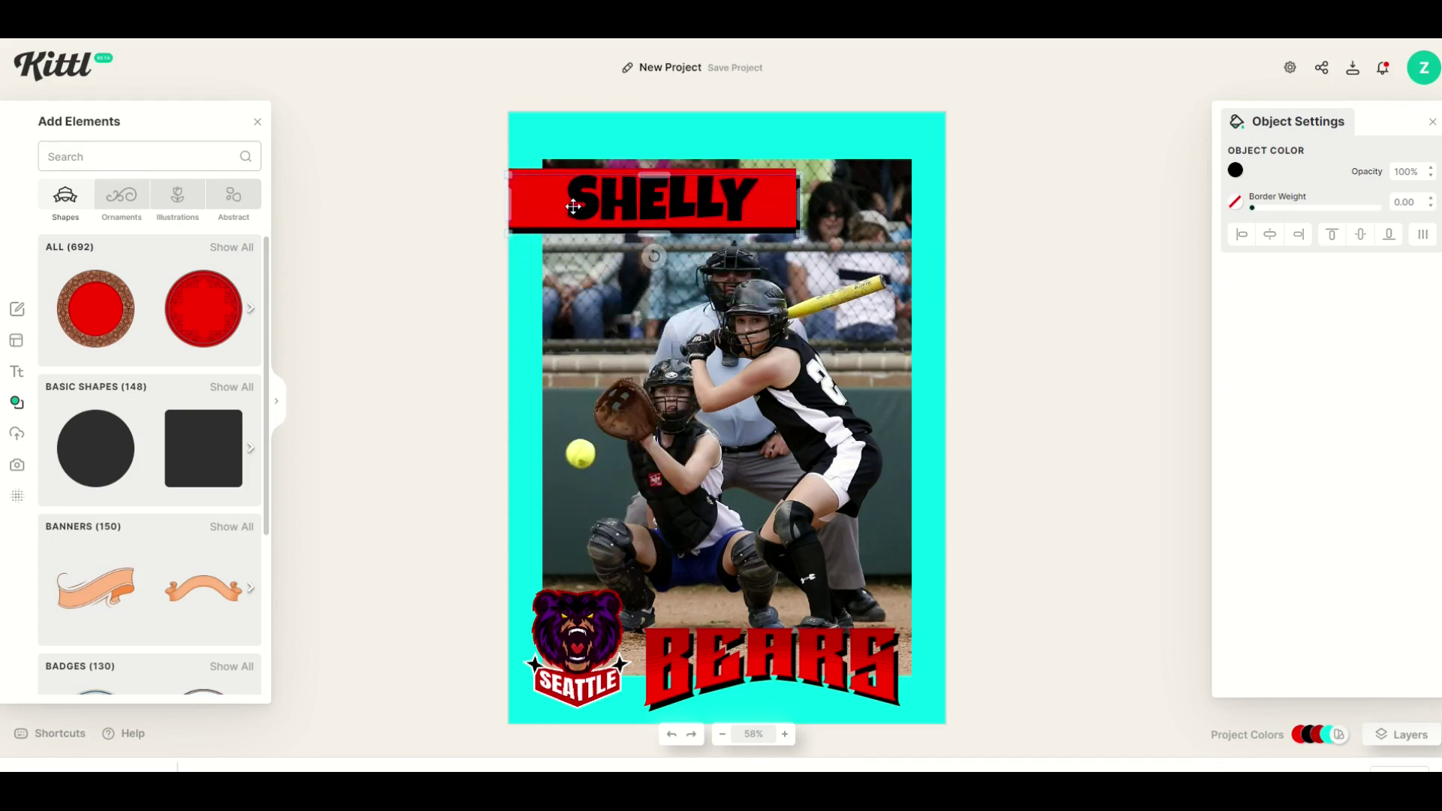
left_click(415, 215)
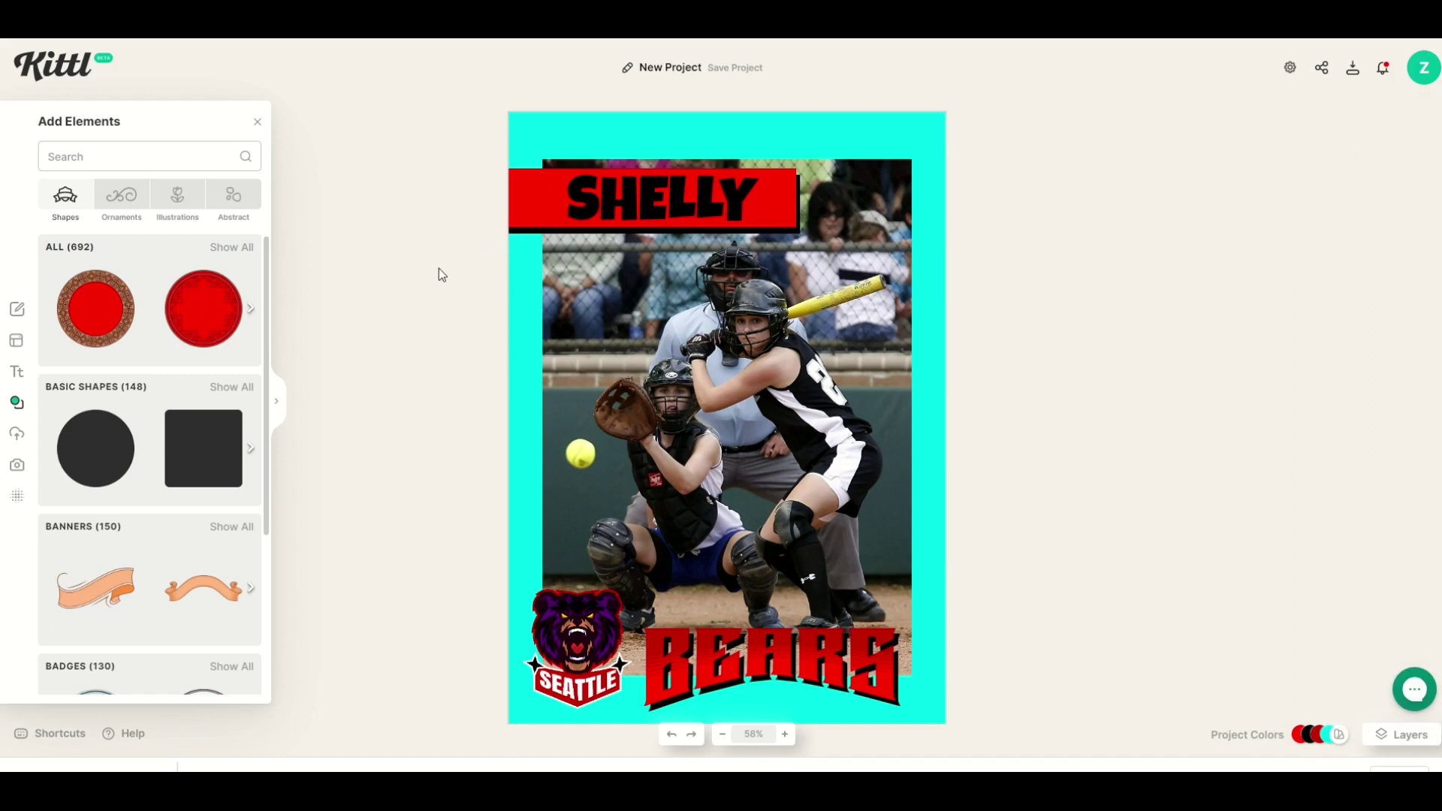
- Add a square and resize it to cover the whole softball photo
left_click(712, 393)
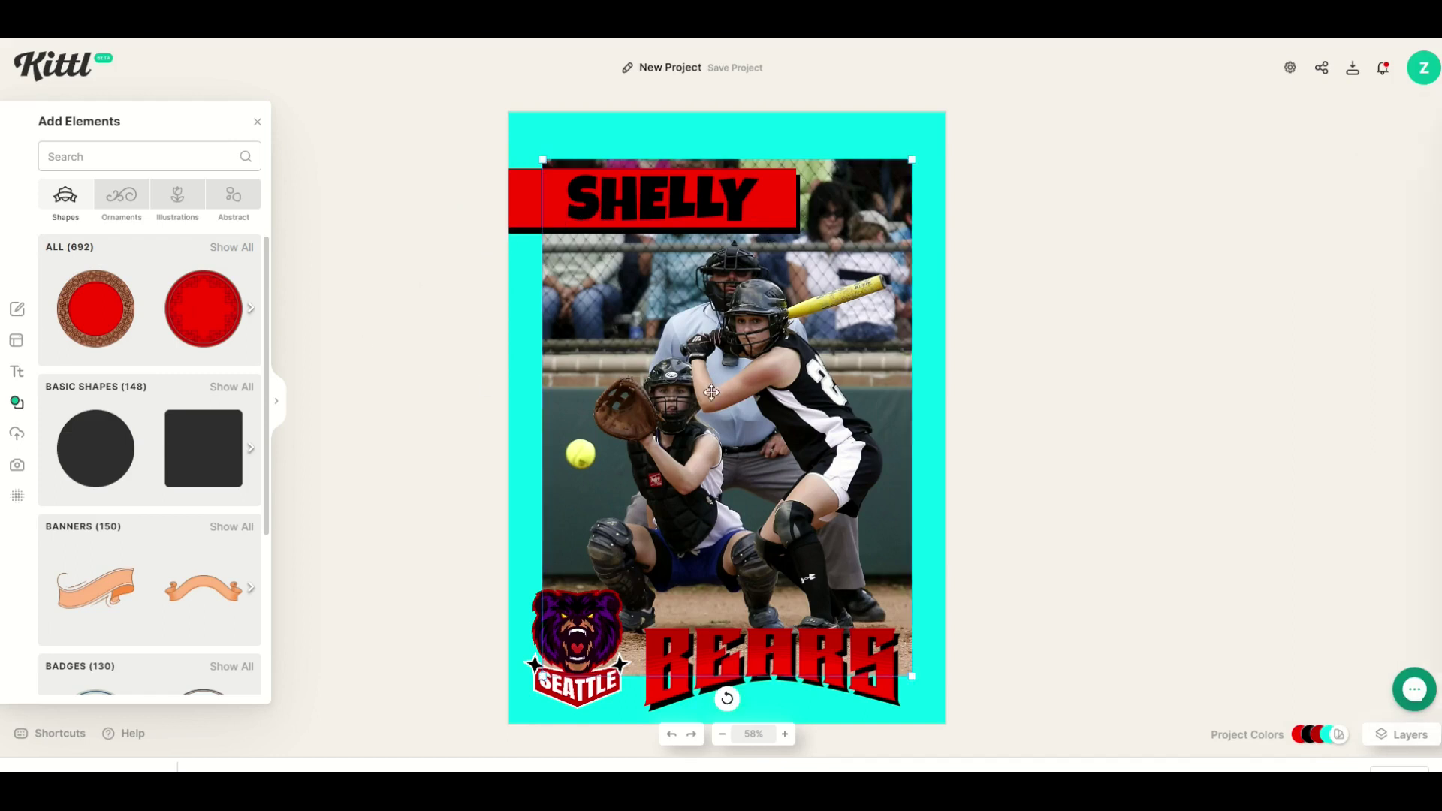
left_click(289, 449)
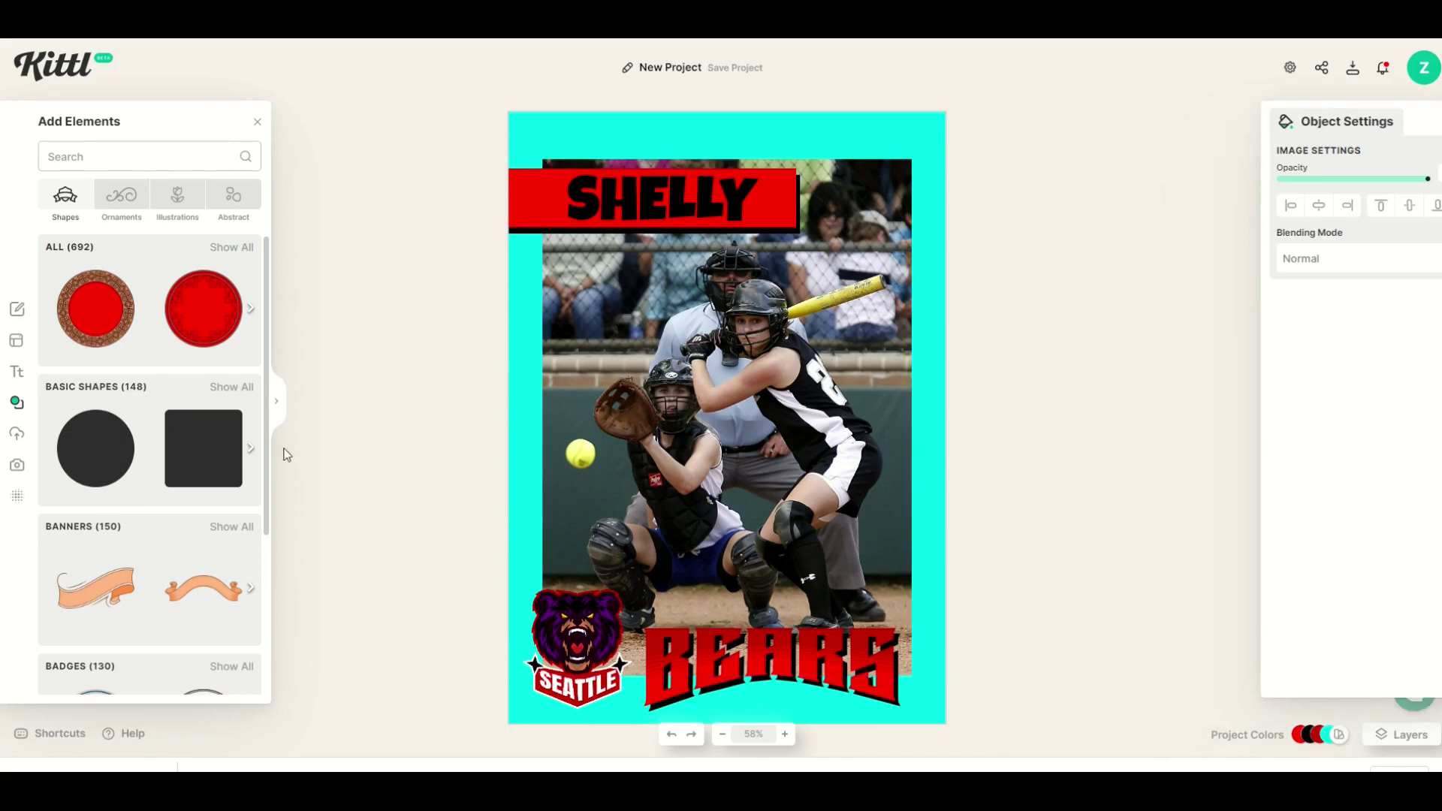
left_click(188, 452)
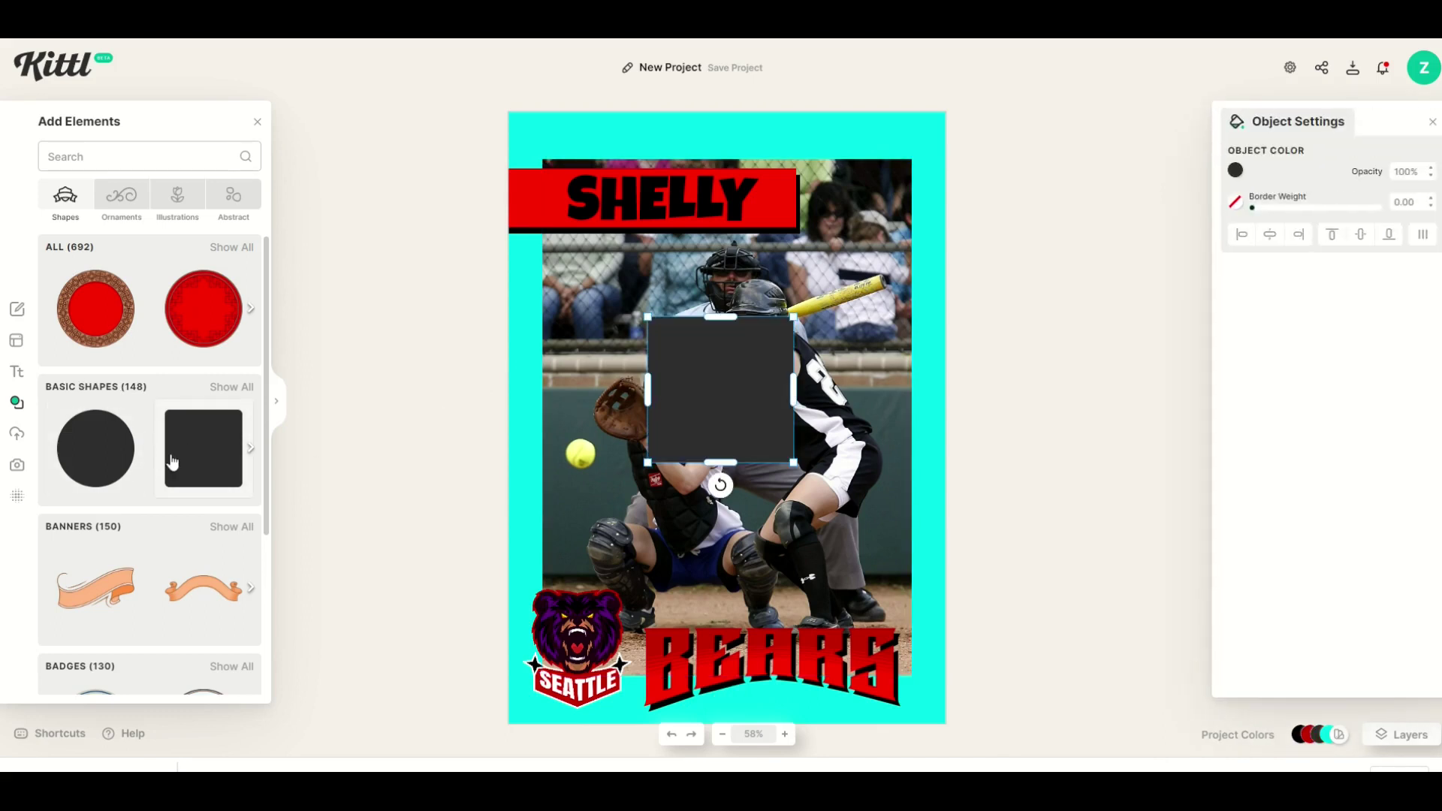
left_click_drag(708, 406, 602, 244)
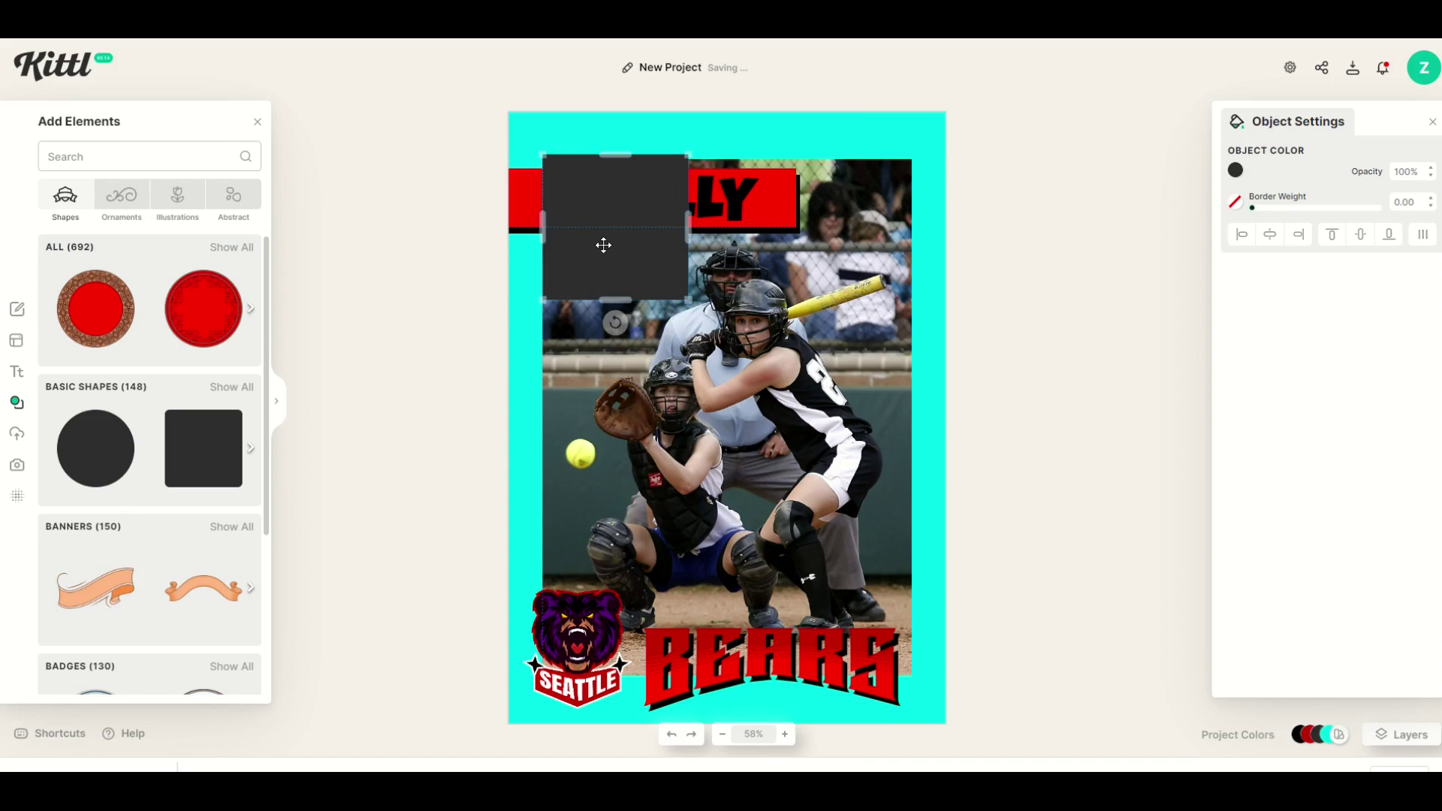
left_click_drag(694, 301, 911, 676)
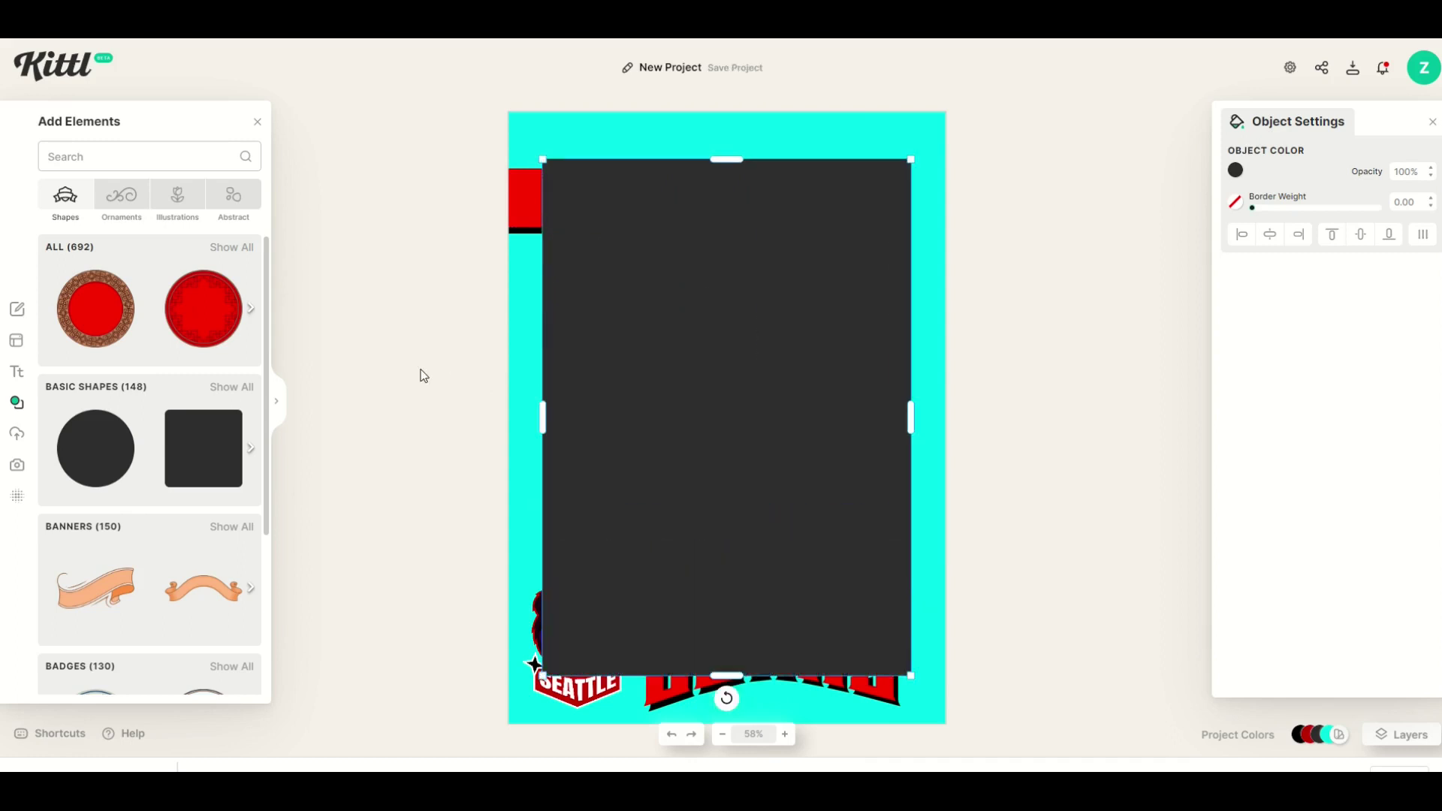
left_click_drag(692, 389, 702, 400)
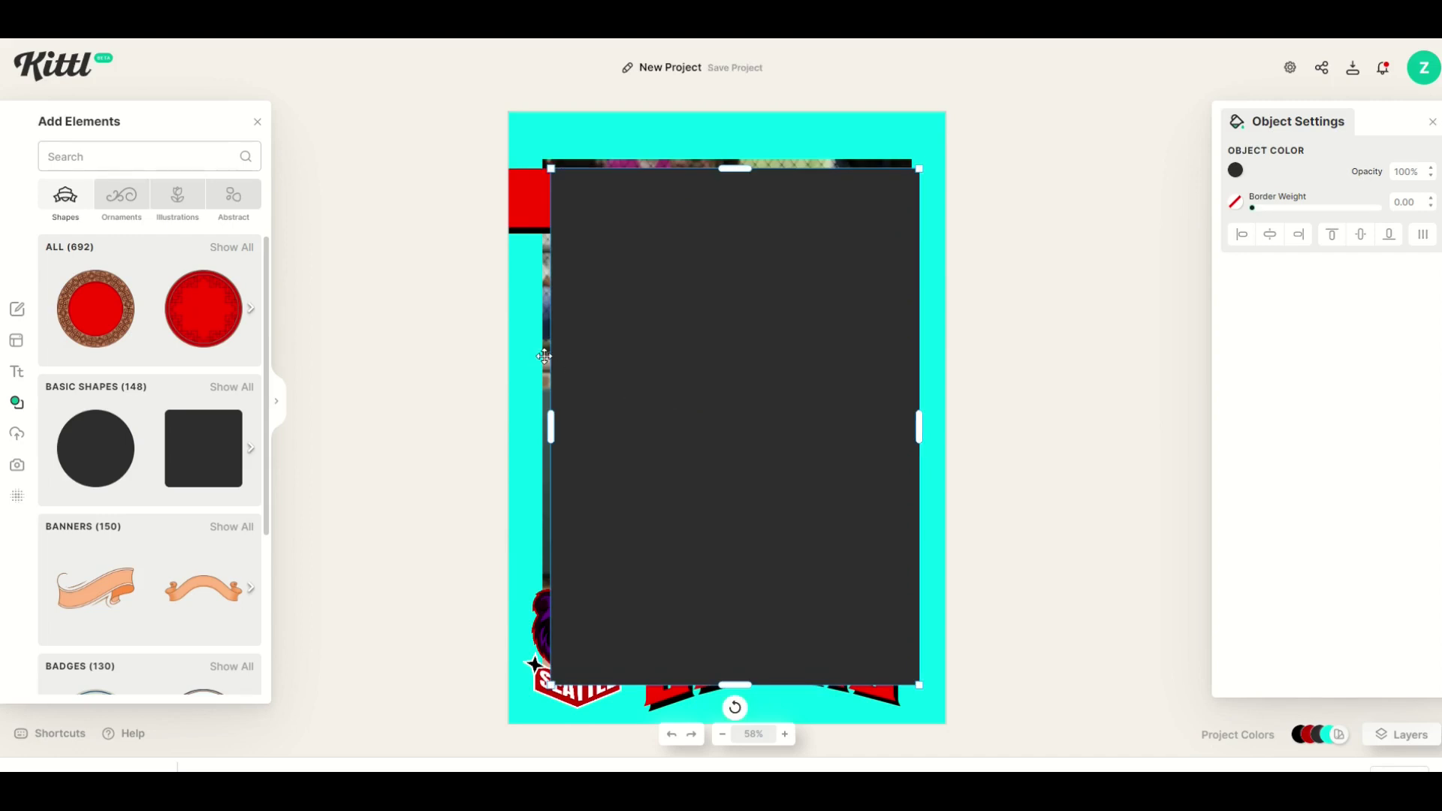
- Make the rectangle black and send it to the back behind the photo
left_click(1235, 170)
left_click(1085, 268)
left_click(1088, 470)
right_click(761, 363)
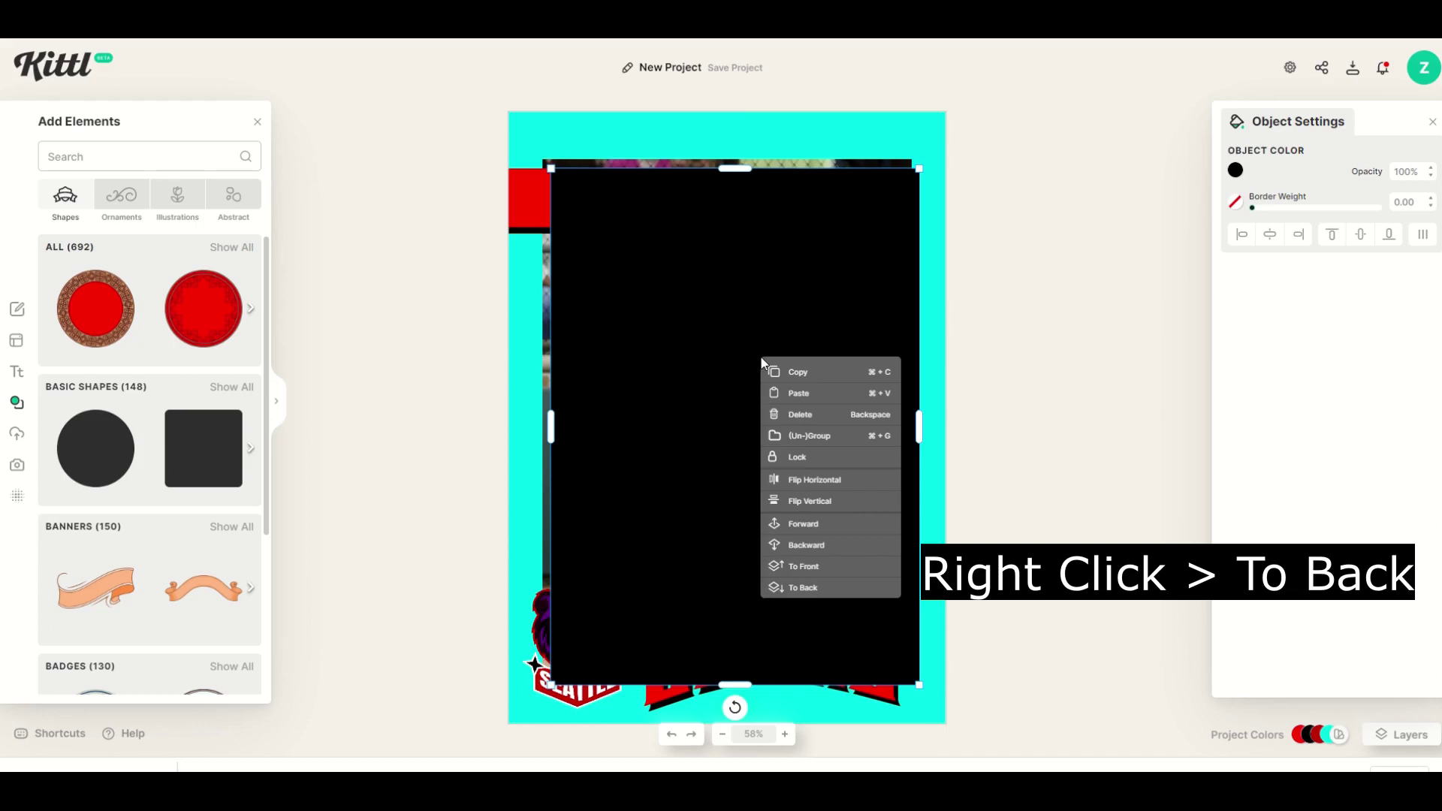
left_click(812, 593)
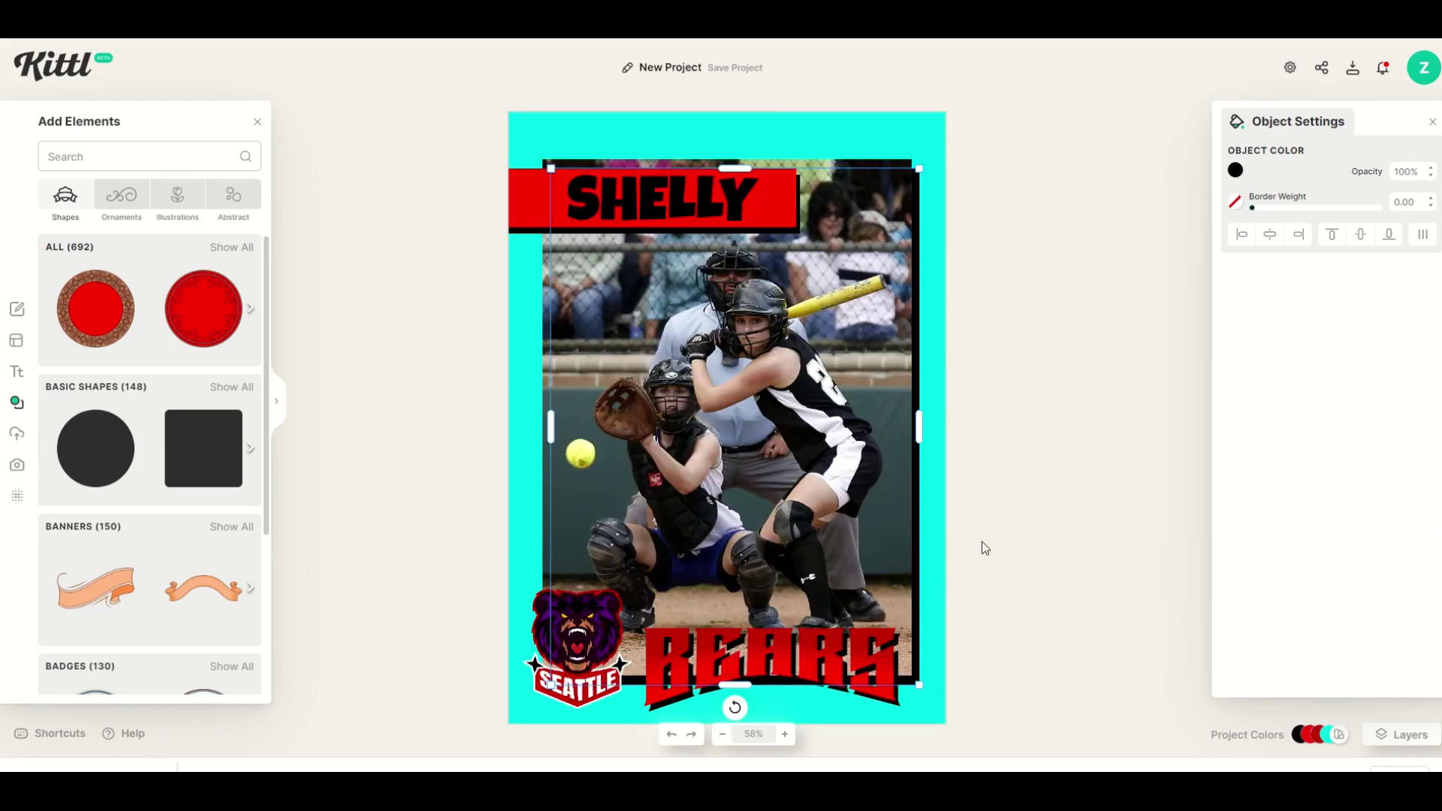
left_click(1067, 526)
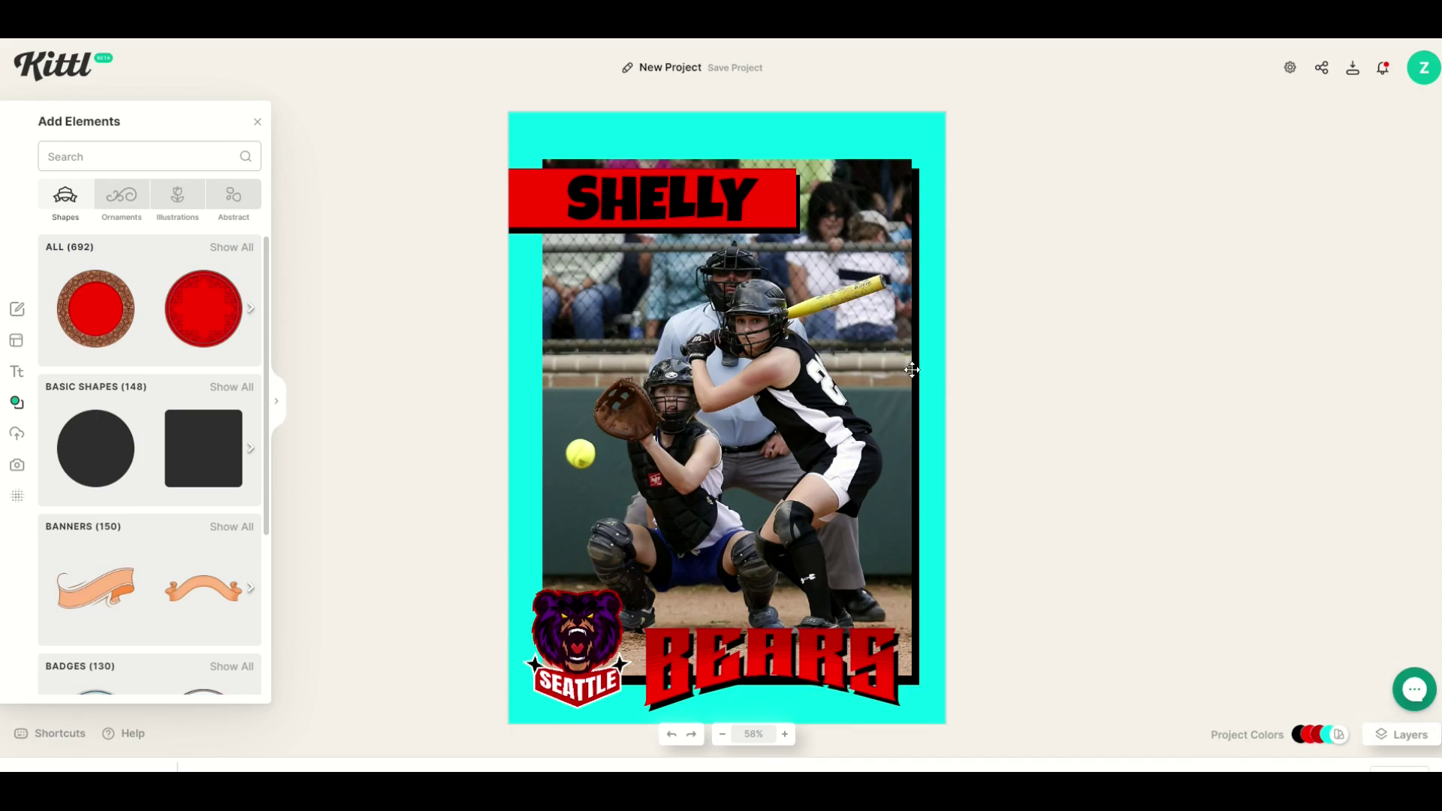
- Nudge the black rectangle up and left so it peeks out as a border
left_click(920, 276)
mouse_move(920, 276)
left_mouse_down()
mouse_move(976, 276)
mouse_move(920, 277)
left_mouse_up()
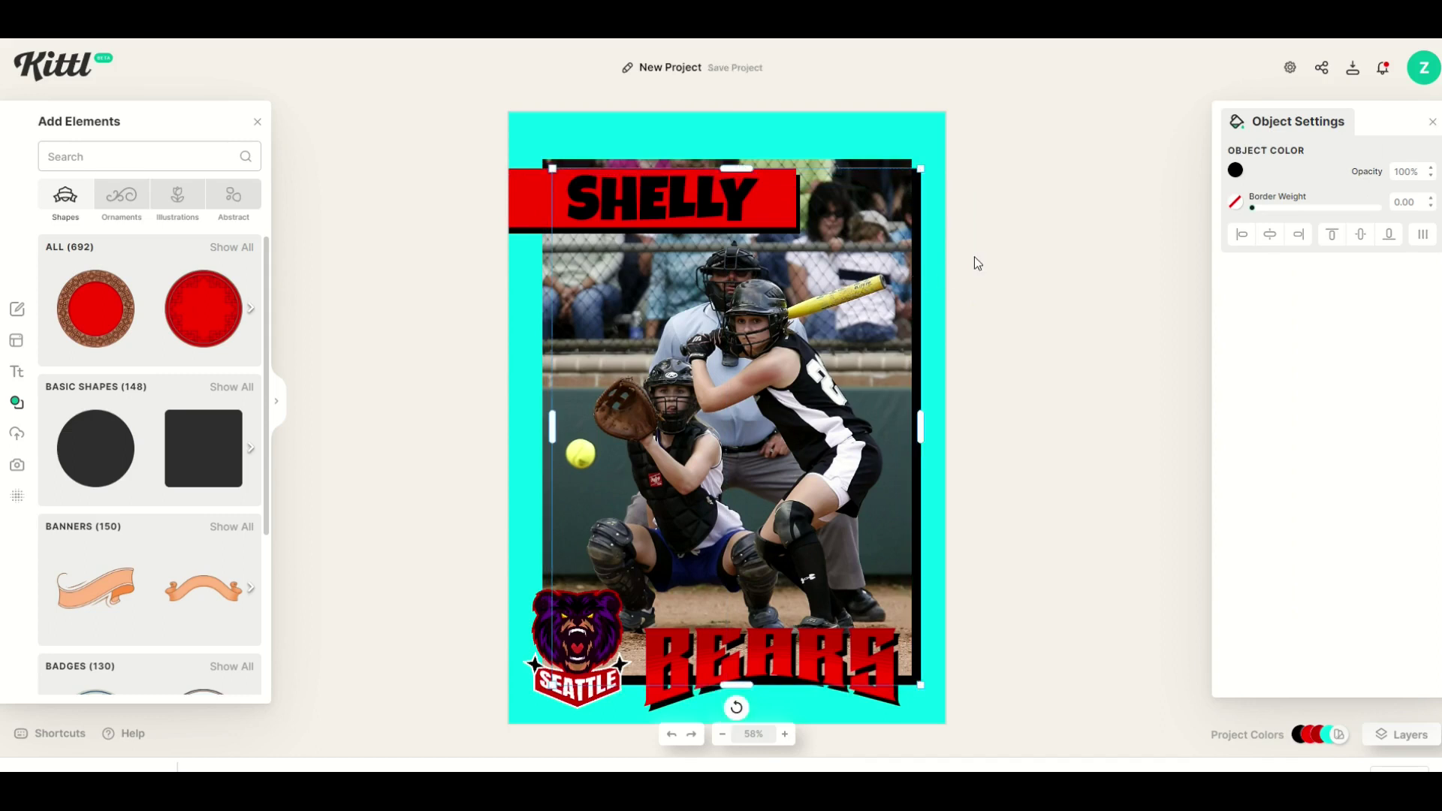
key("Up")
key("Left")
key("Left")
key("Up")
key("Up")
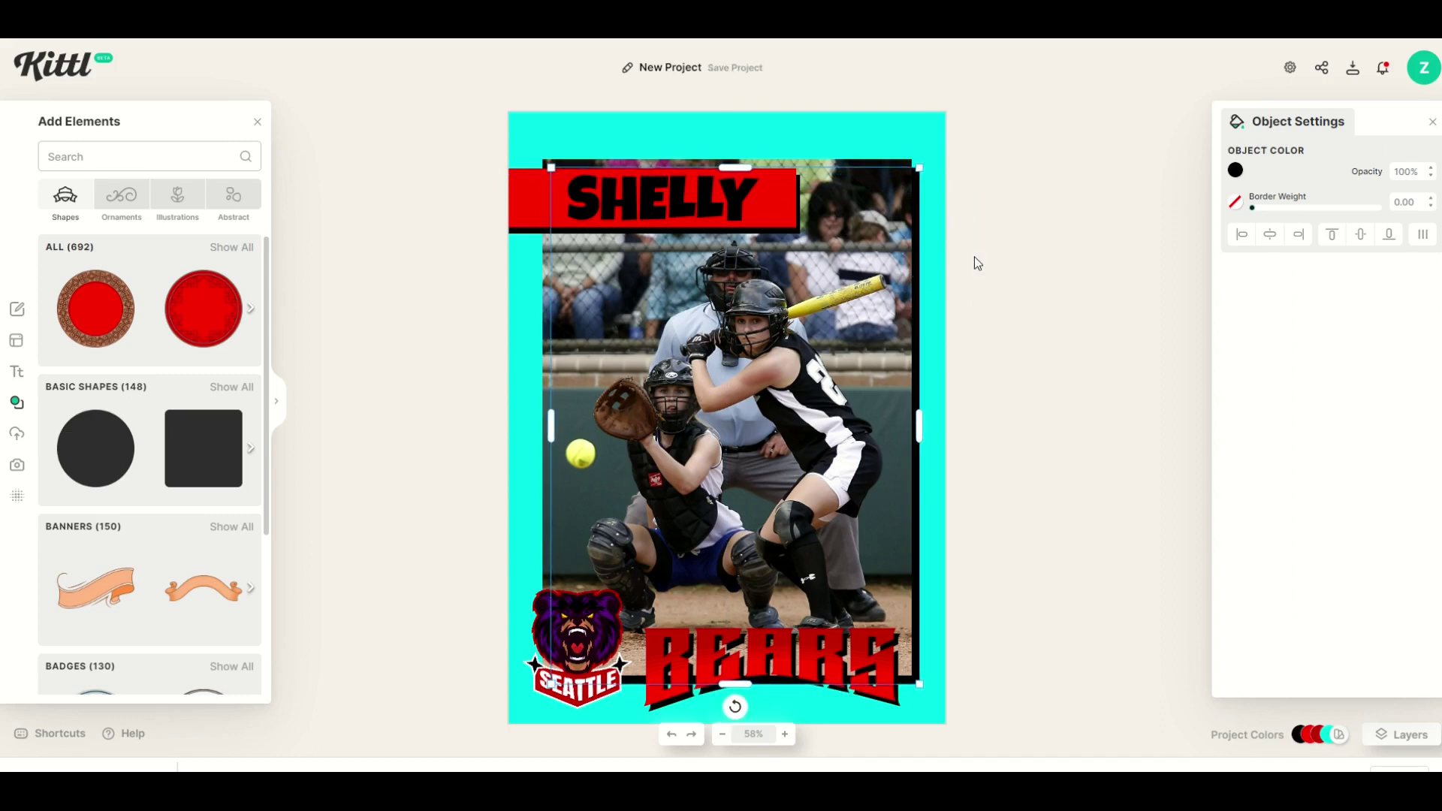
key("Up")
key("Left")
key("Left")
key("Up")
key("Left")
key("Up")
key("Left")
key("Up")
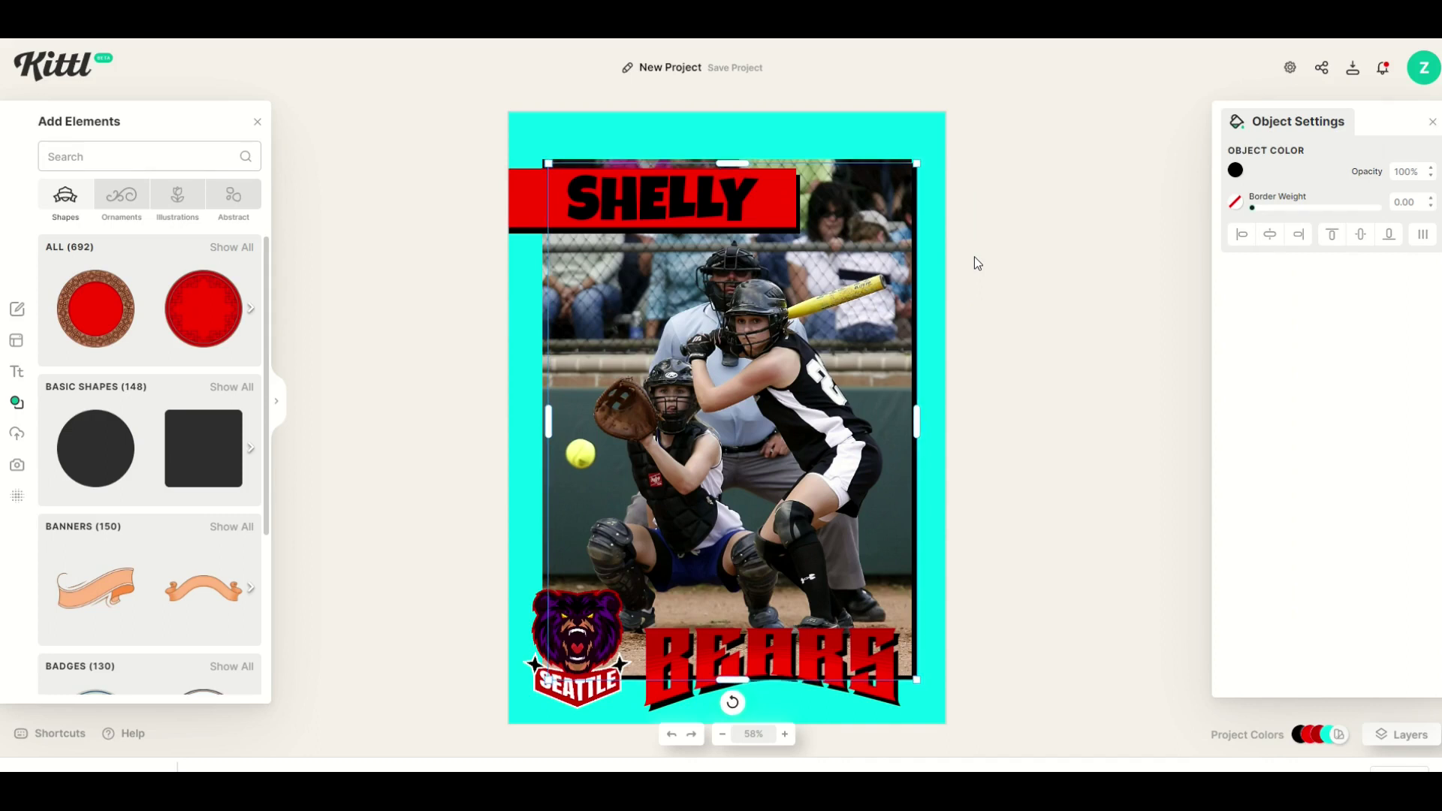
left_click(424, 386)
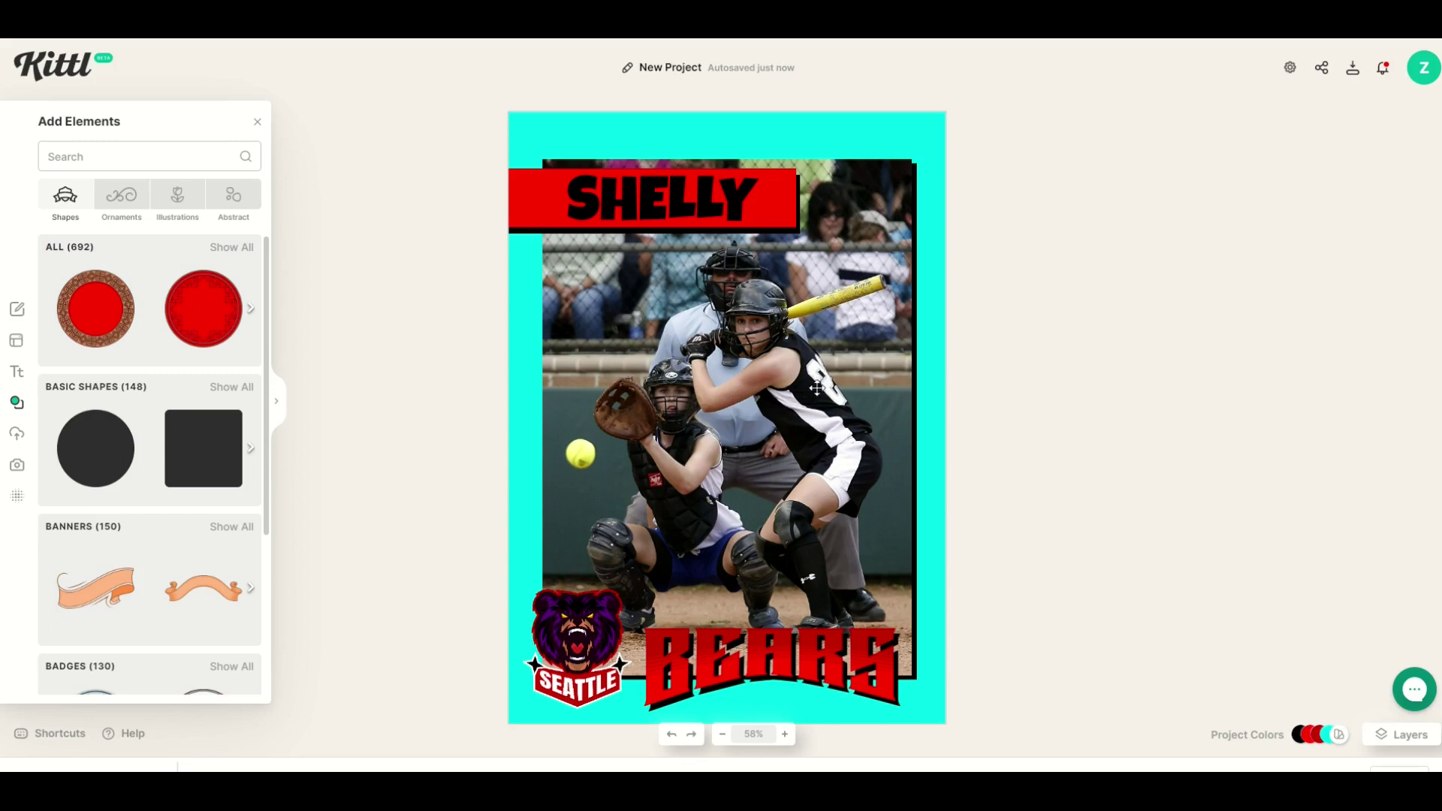
- Search the elements library for CIRCLE and add the plain circle to the card
left_click(258, 121)
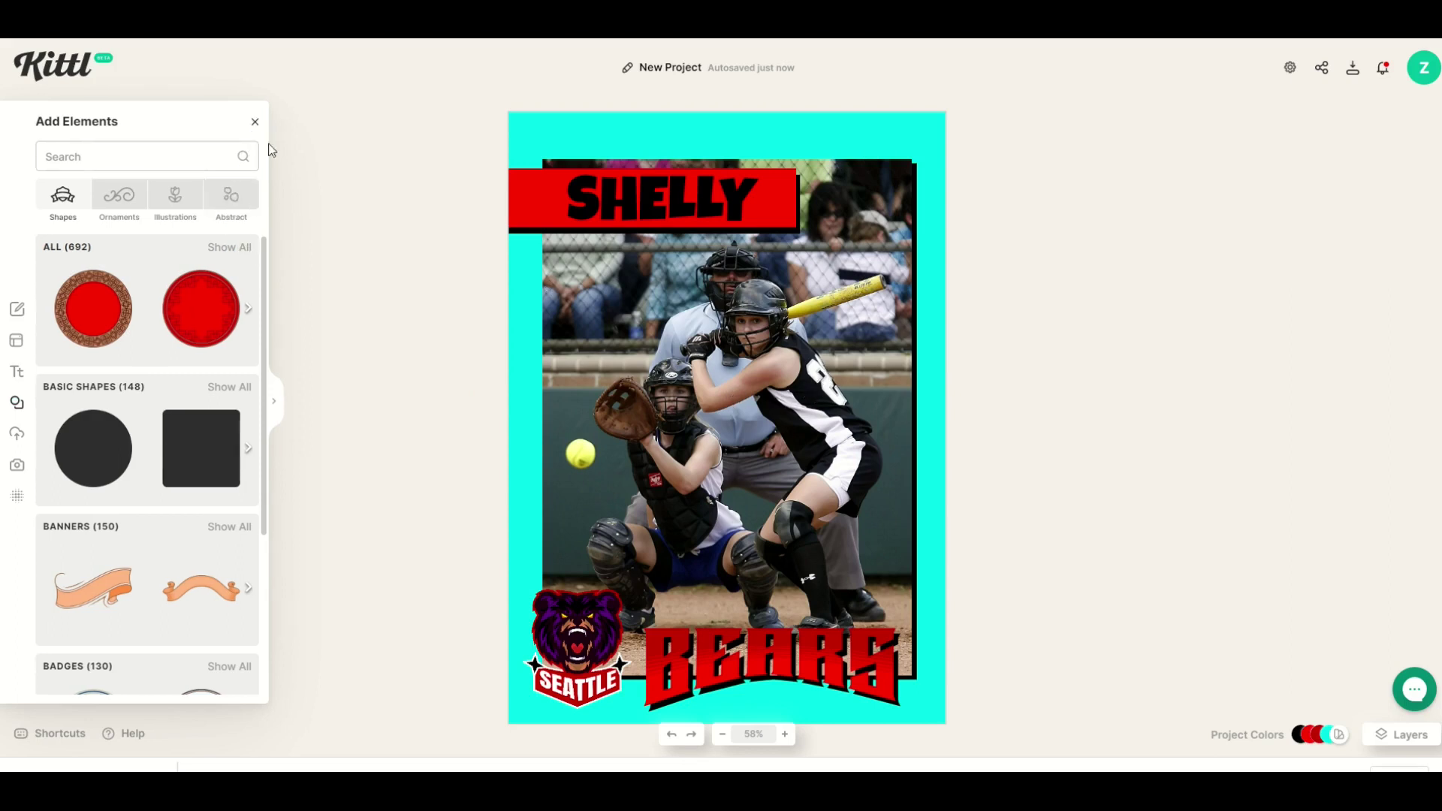
left_click(25, 416)
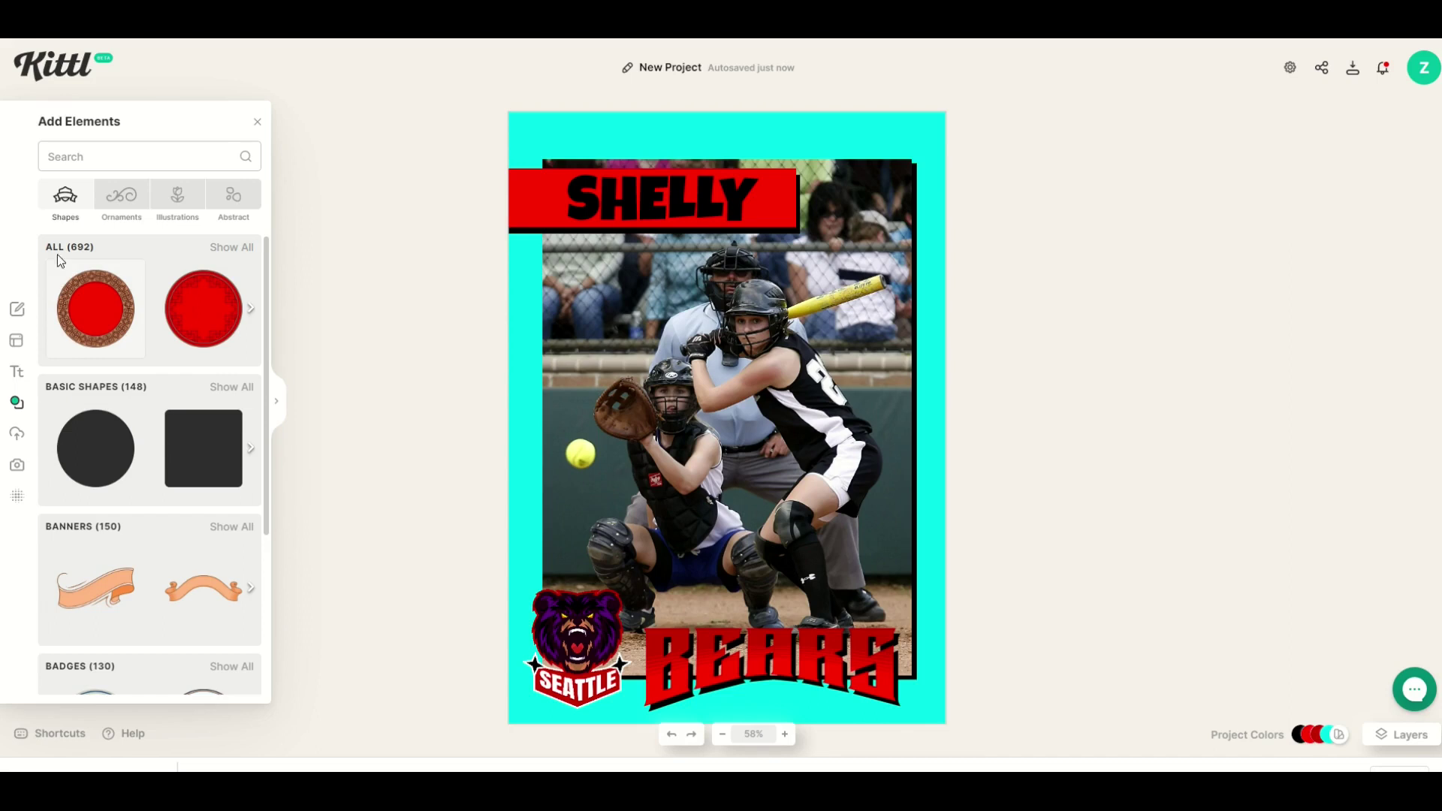
left_click(71, 157)
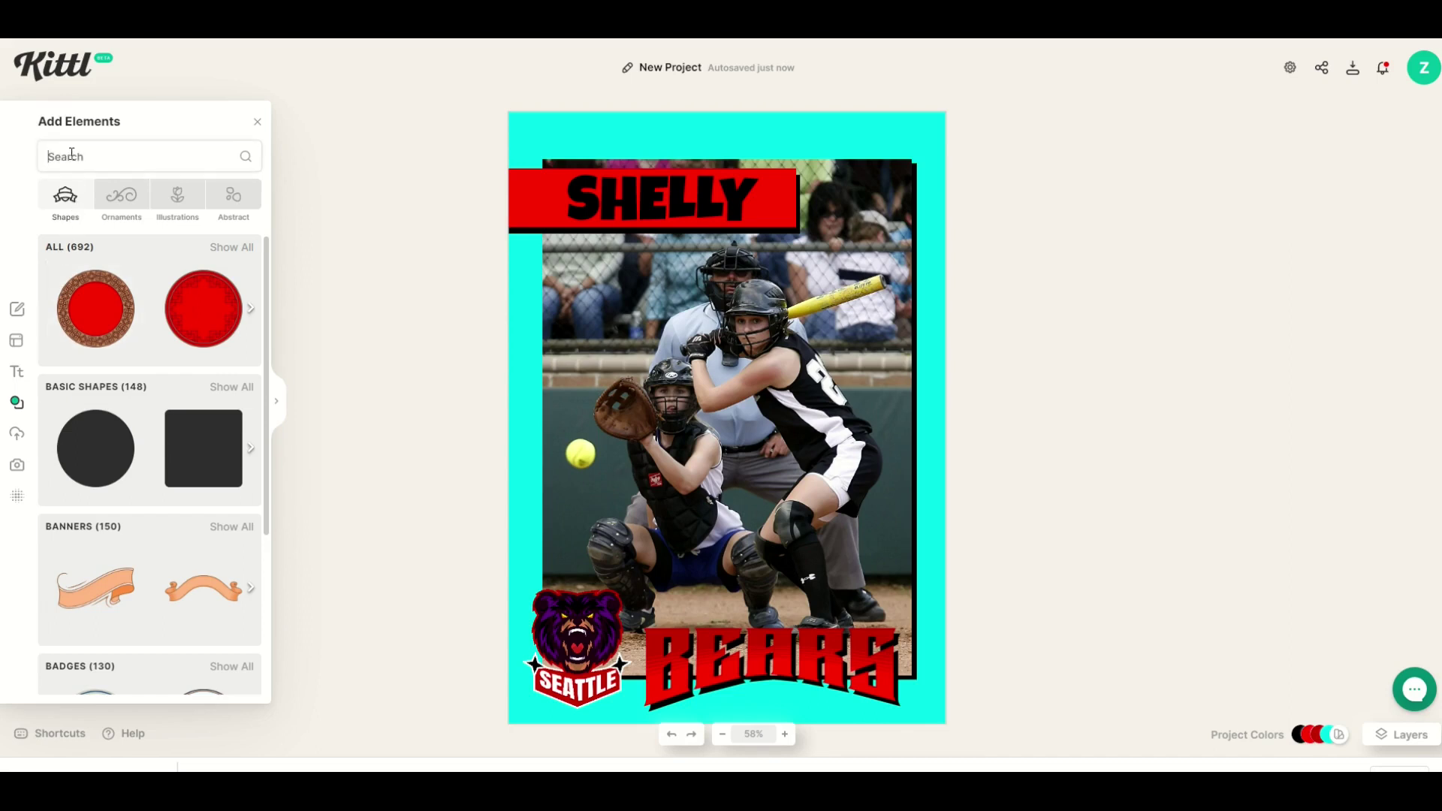
type("CIRCLE")
key("Return")
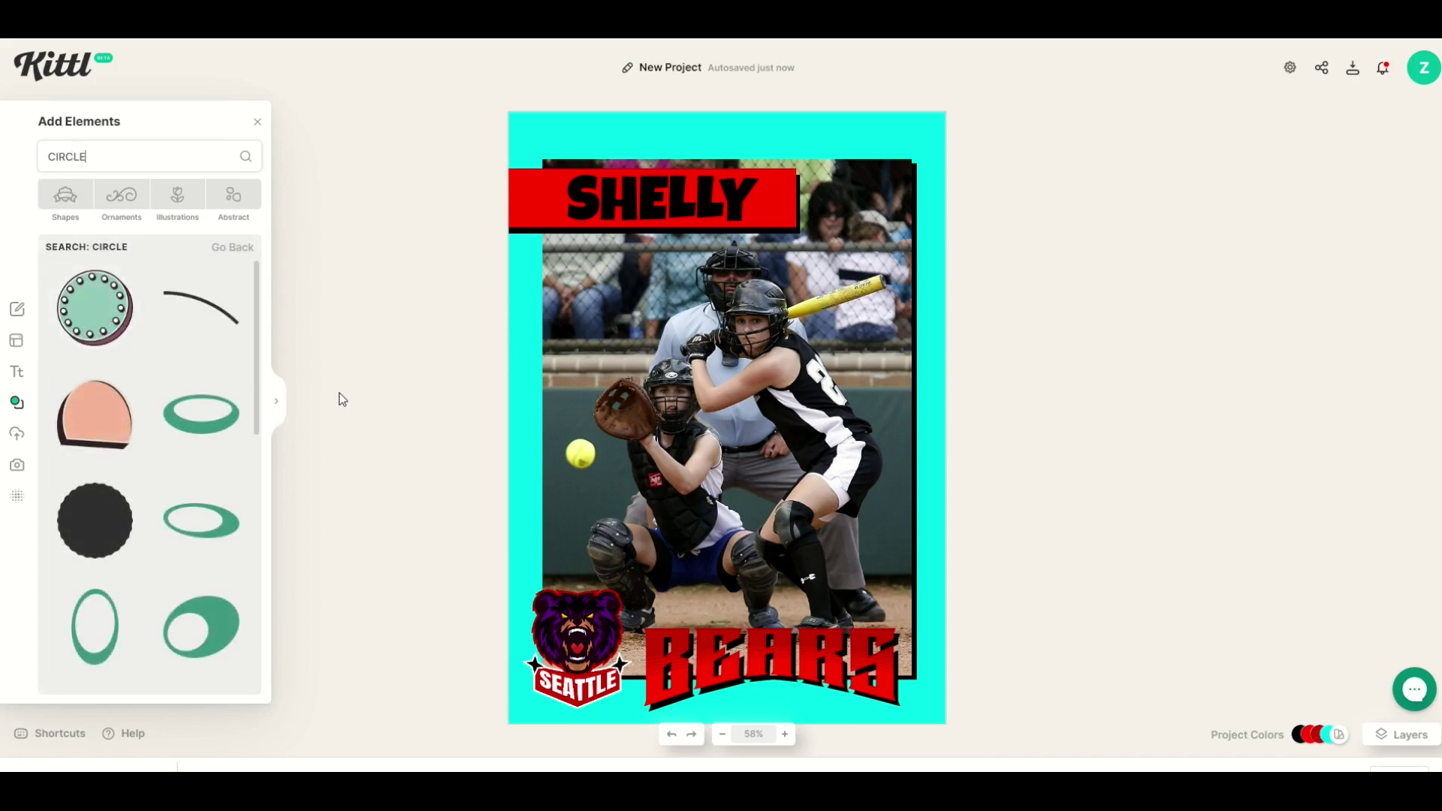
scroll(168, 388, "down", 4)
scroll(168, 388, "down", 4)
scroll(168, 388, "up", 7)
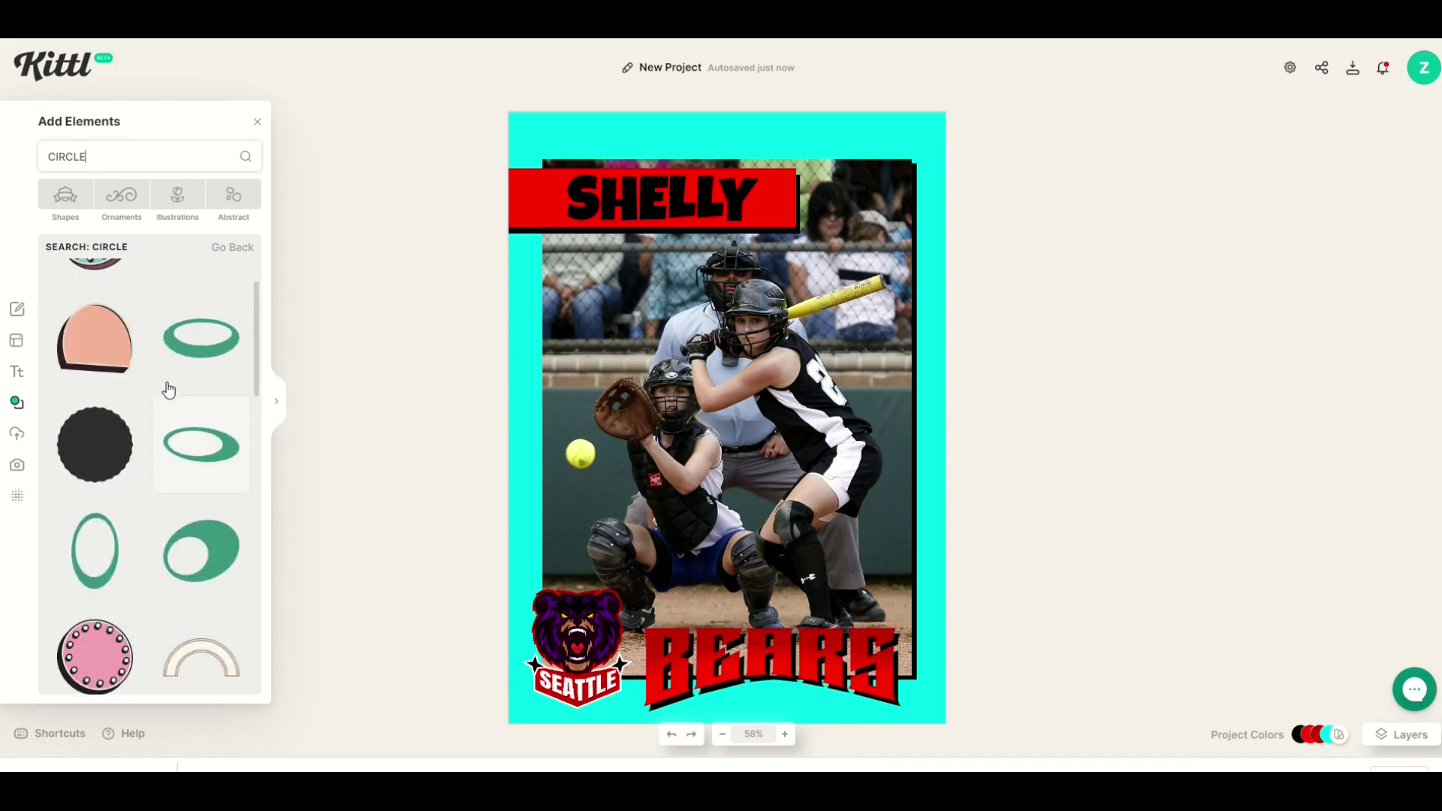
left_click(81, 443)
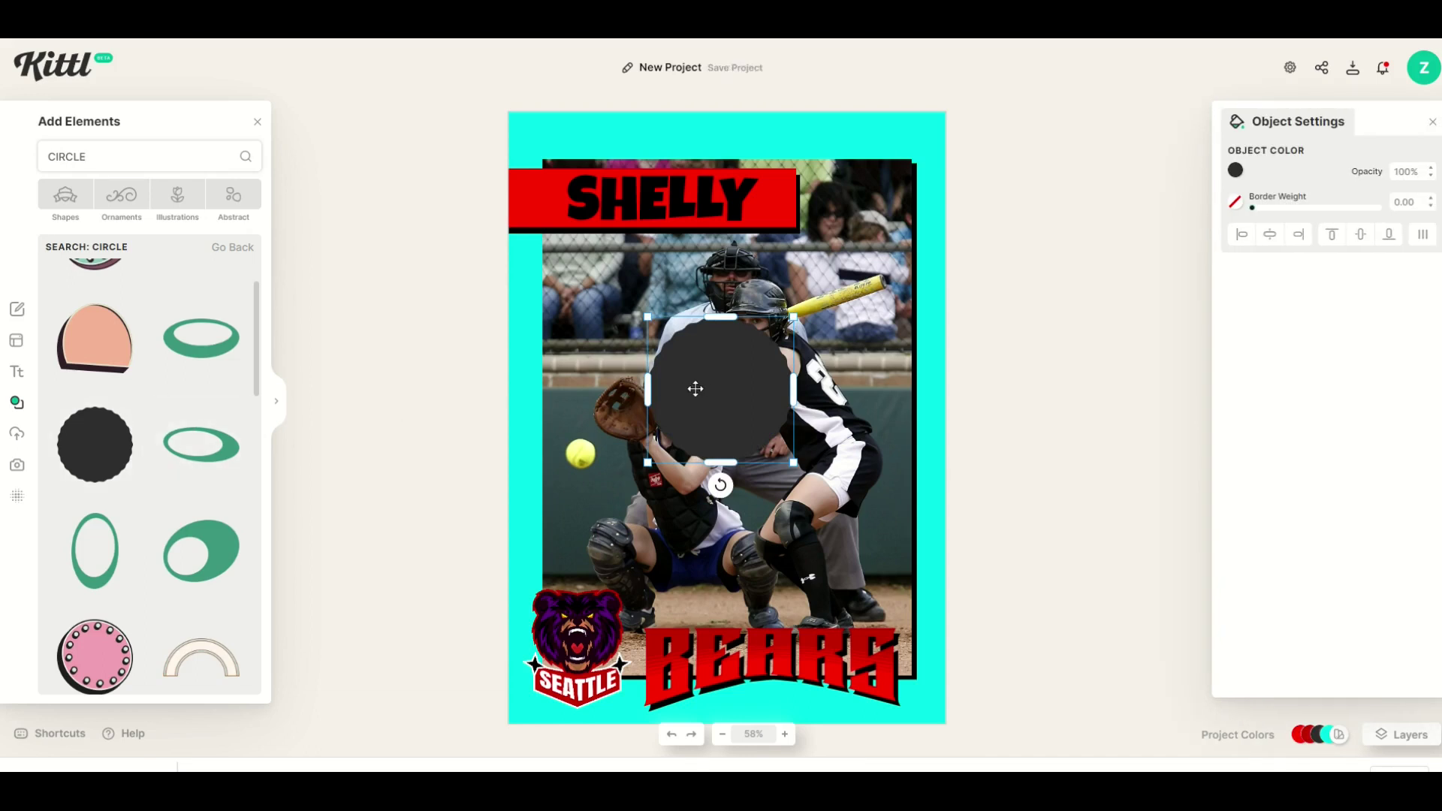
- Make the circle white, shrink it, and place it at the photo's top-right beside SHELLY
left_click(1236, 170)
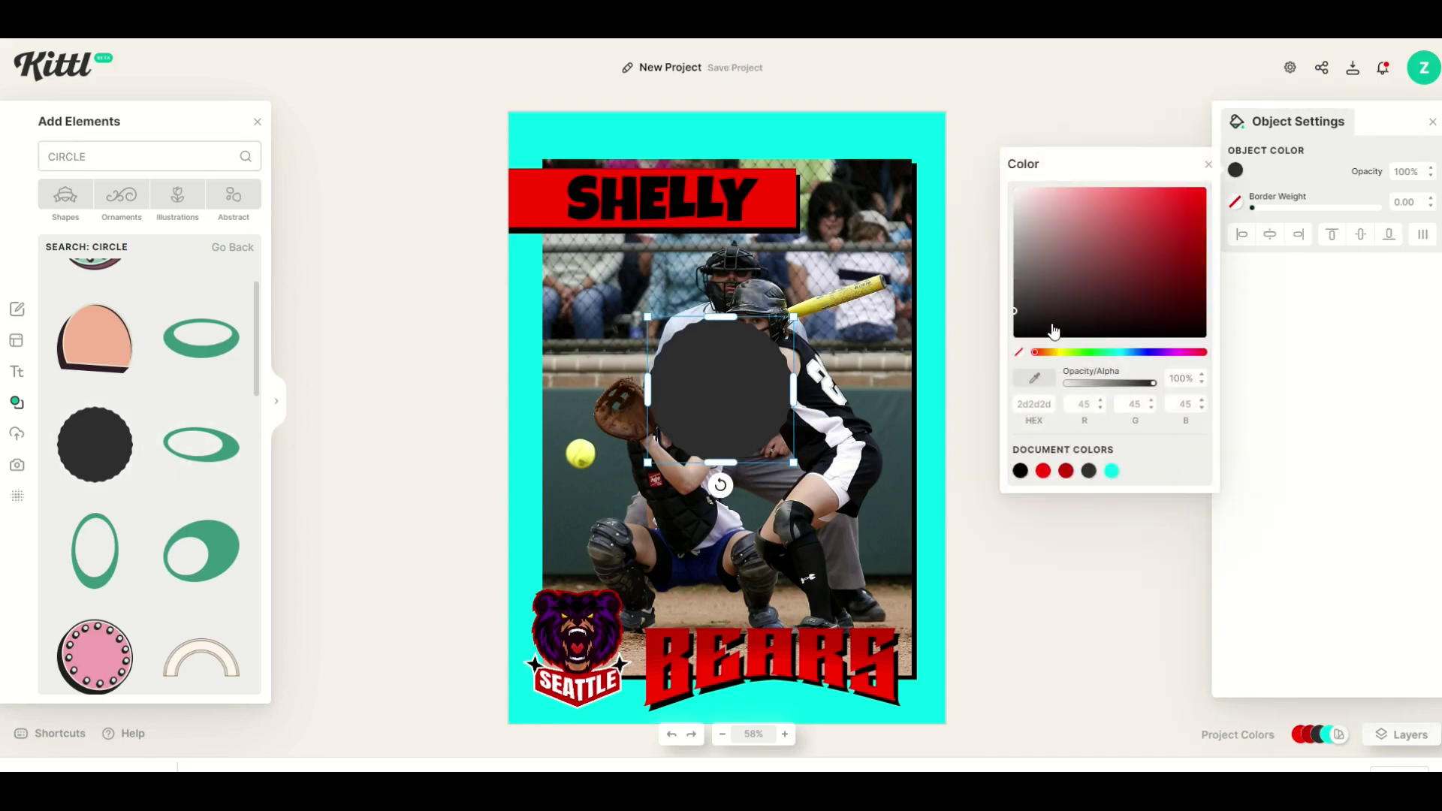
left_click_drag(1015, 220, 985, 172)
left_click_drag(673, 424, 797, 334)
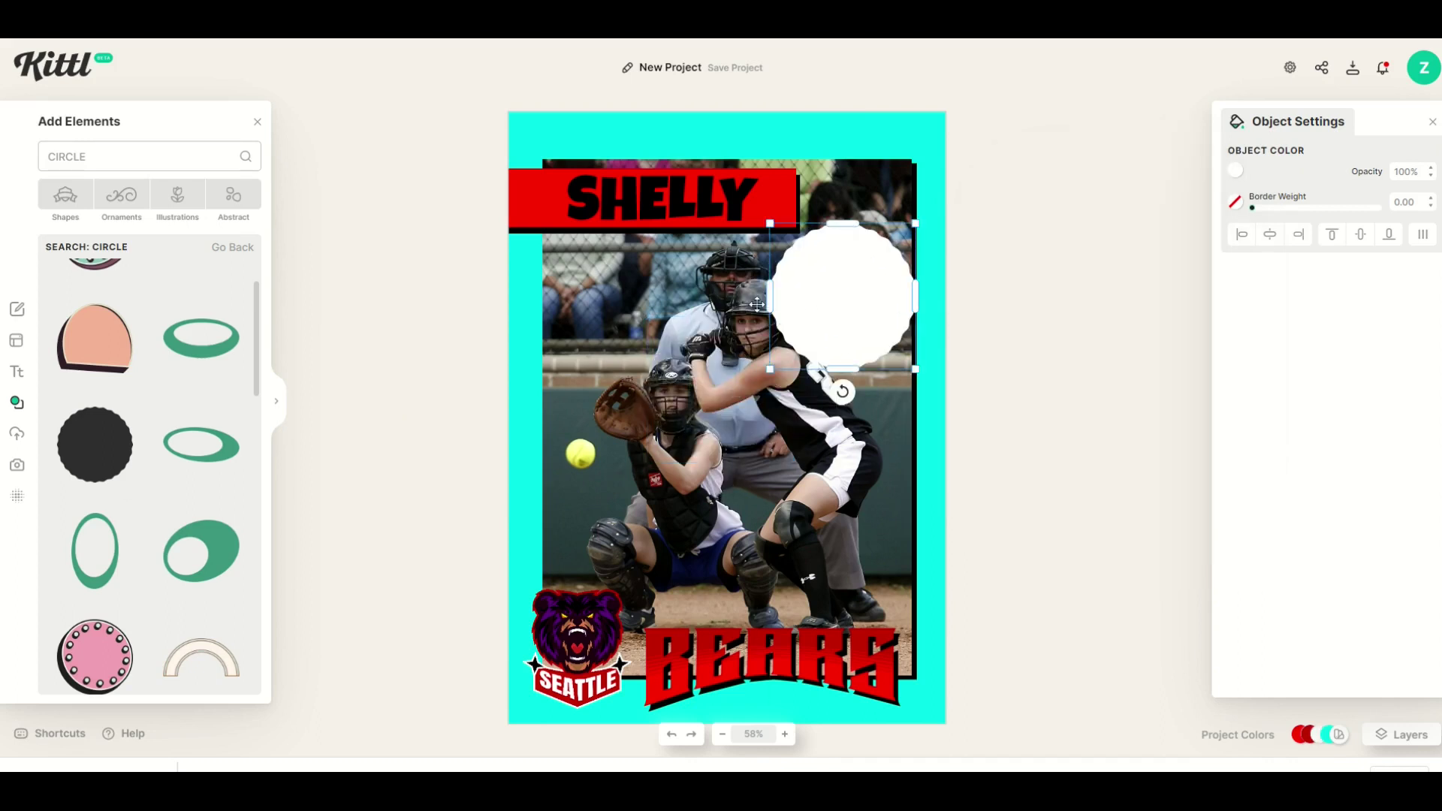
left_click_drag(789, 248, 854, 229)
key("Escape")
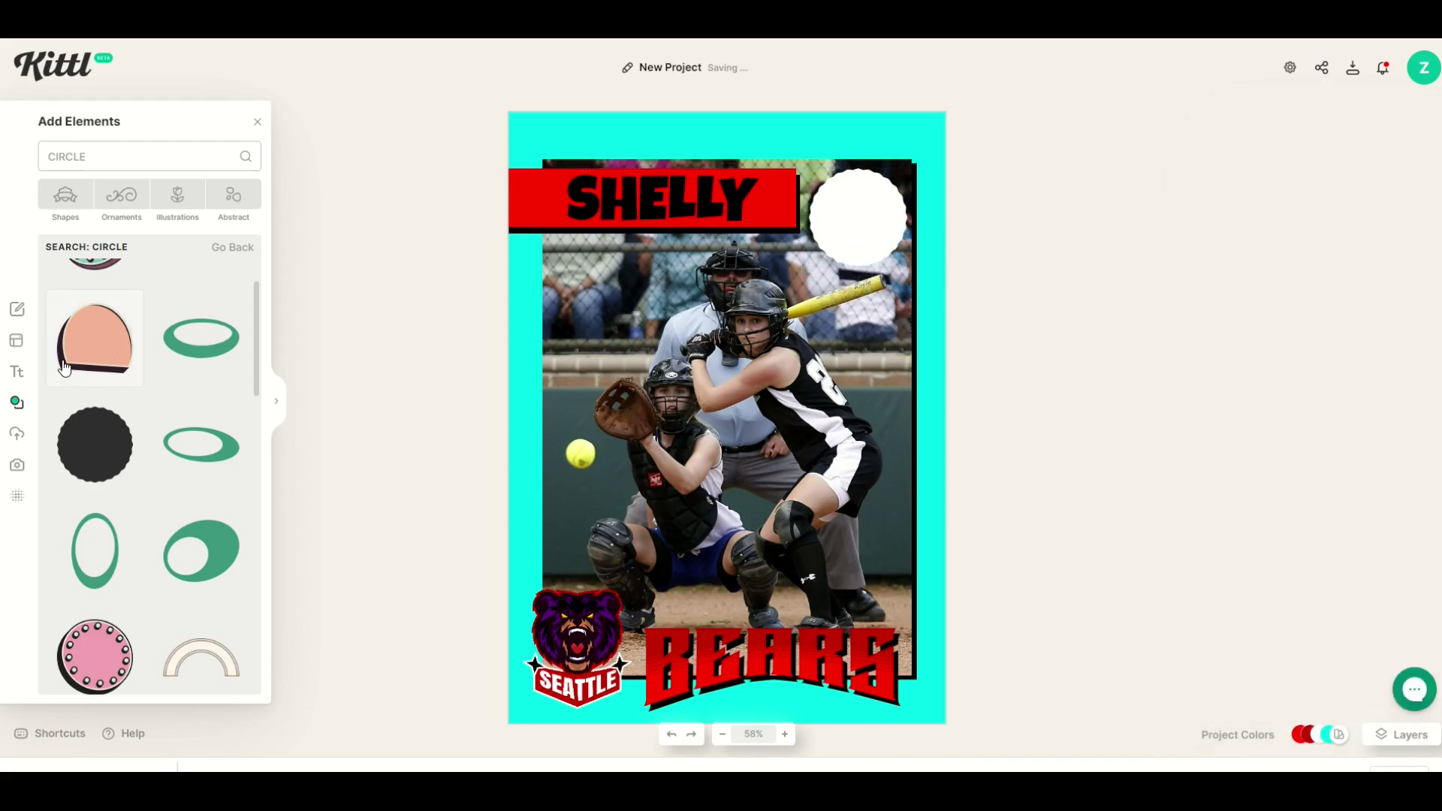
- Add a headline reading #22 and move it into the white circle
left_click(16, 371)
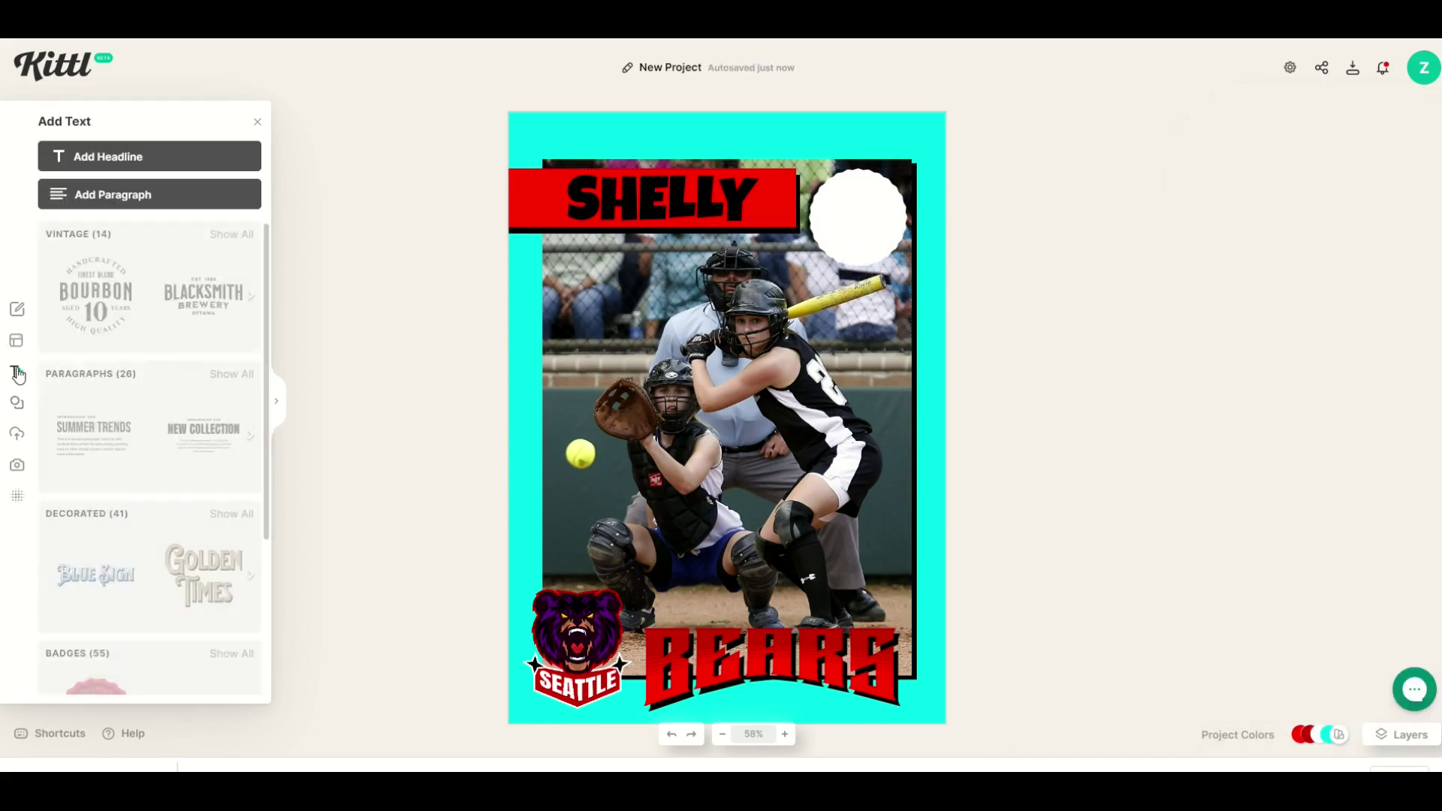
left_click(124, 160)
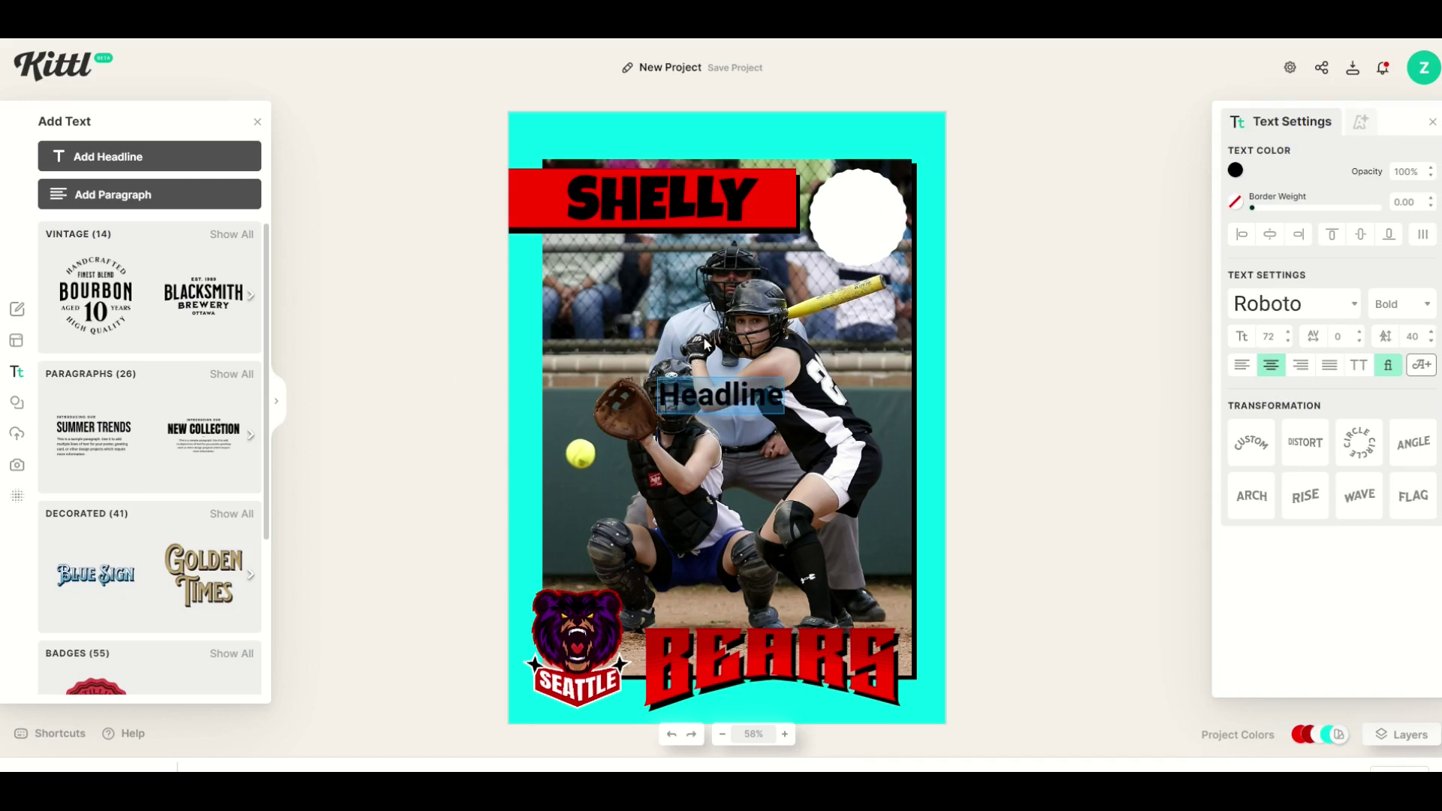
type("#22")
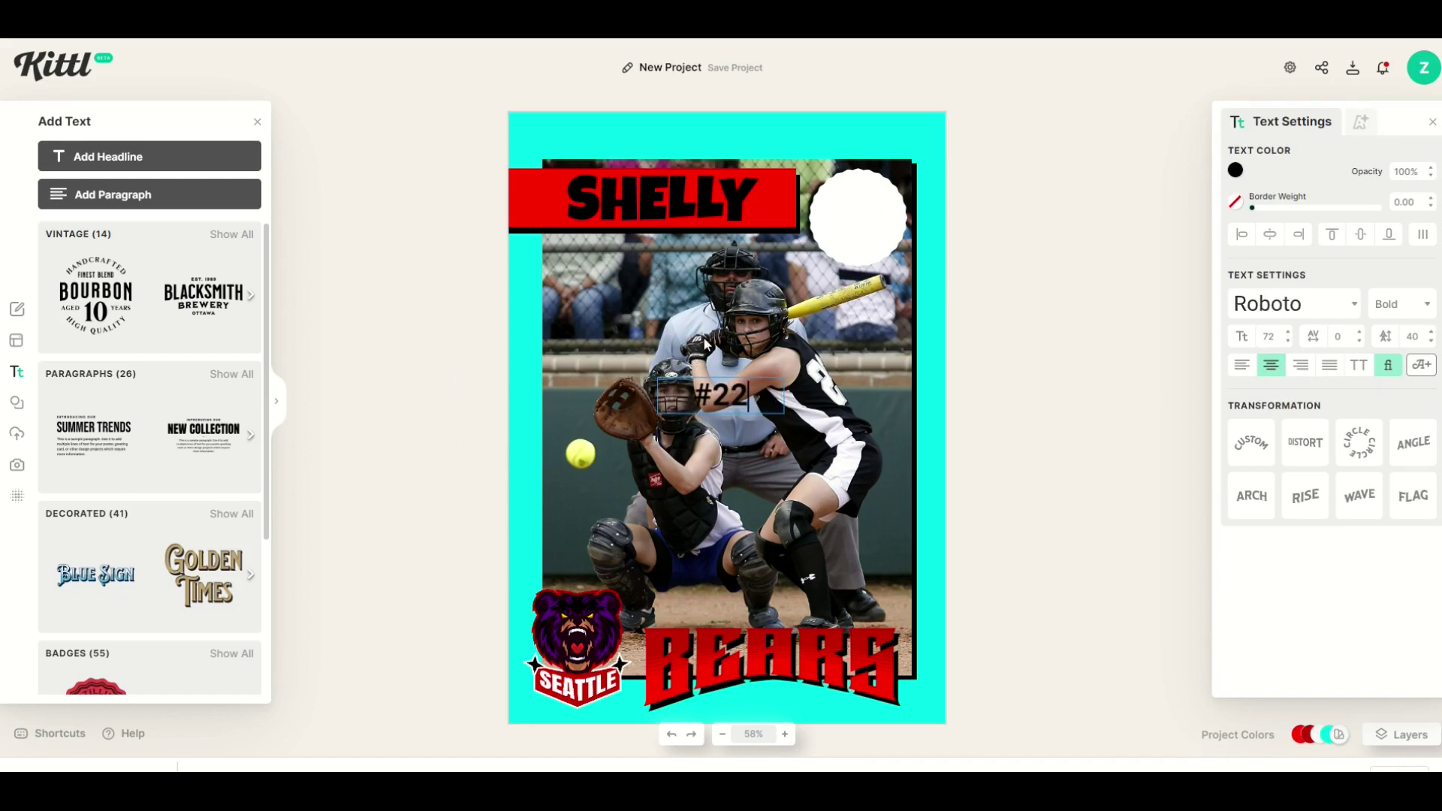
left_click(517, 386)
left_click_drag(737, 389, 861, 218)
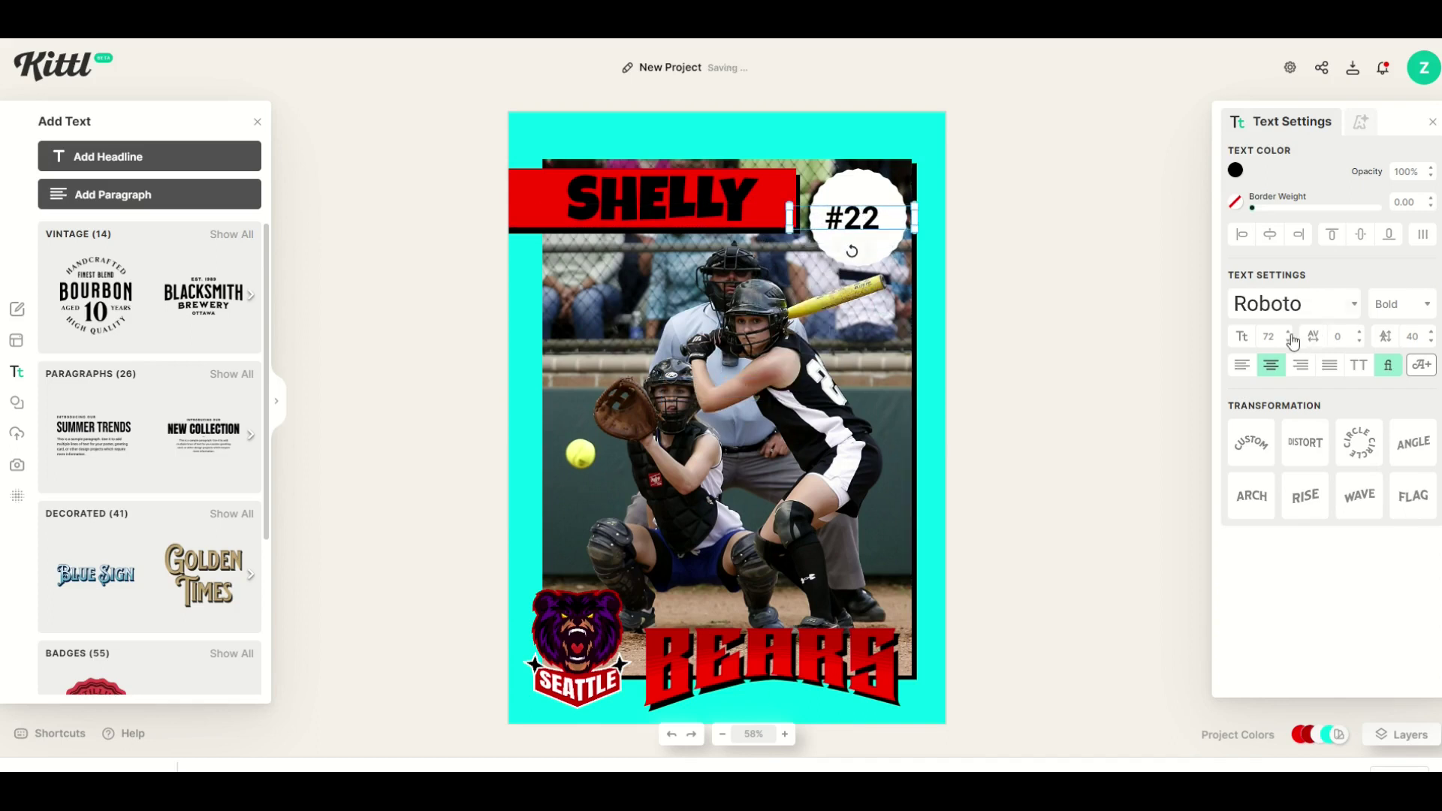
- Set the #22 text to size 94 in the Luckiest Guy typeface
left_click(1291, 339)
left_click(1293, 304)
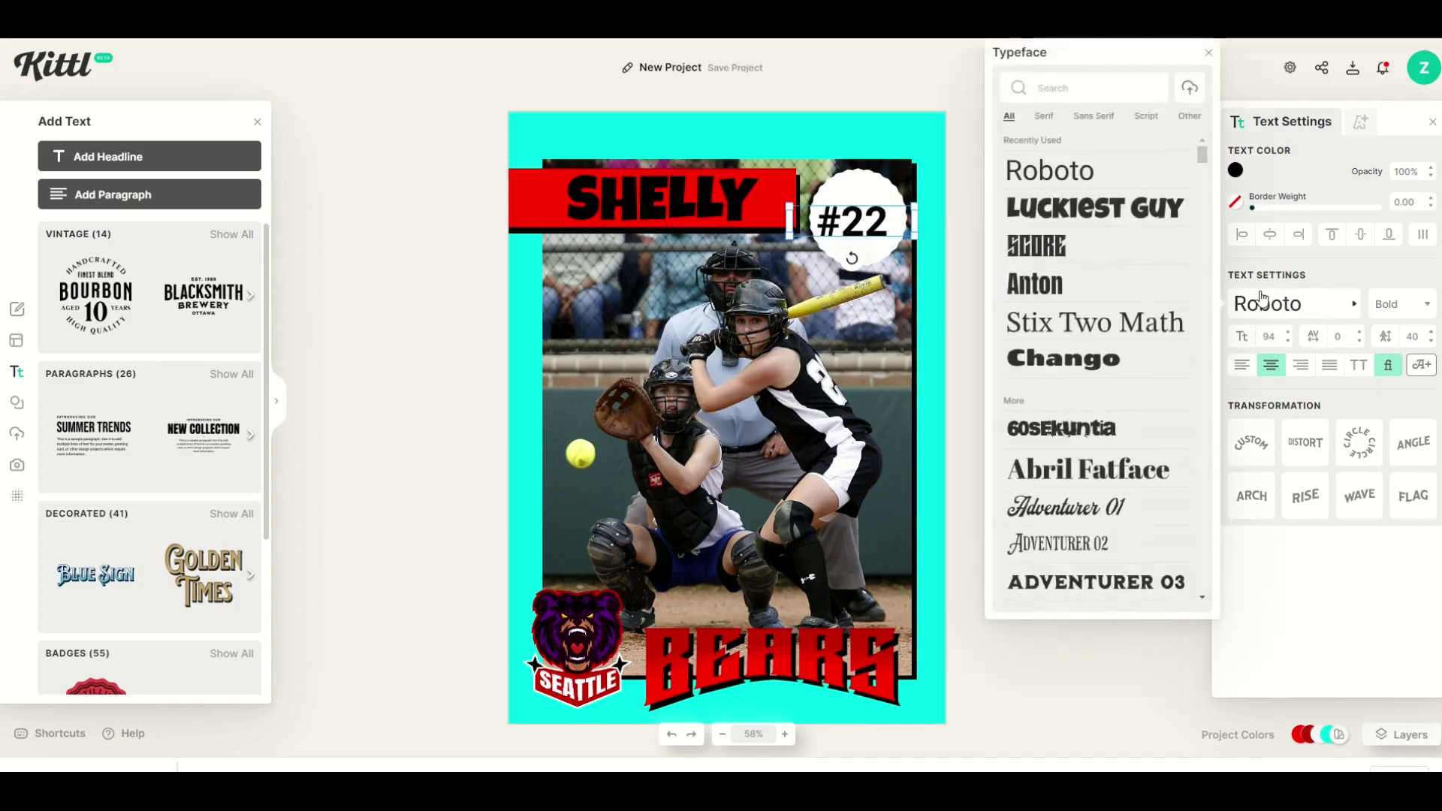
left_click(1107, 213)
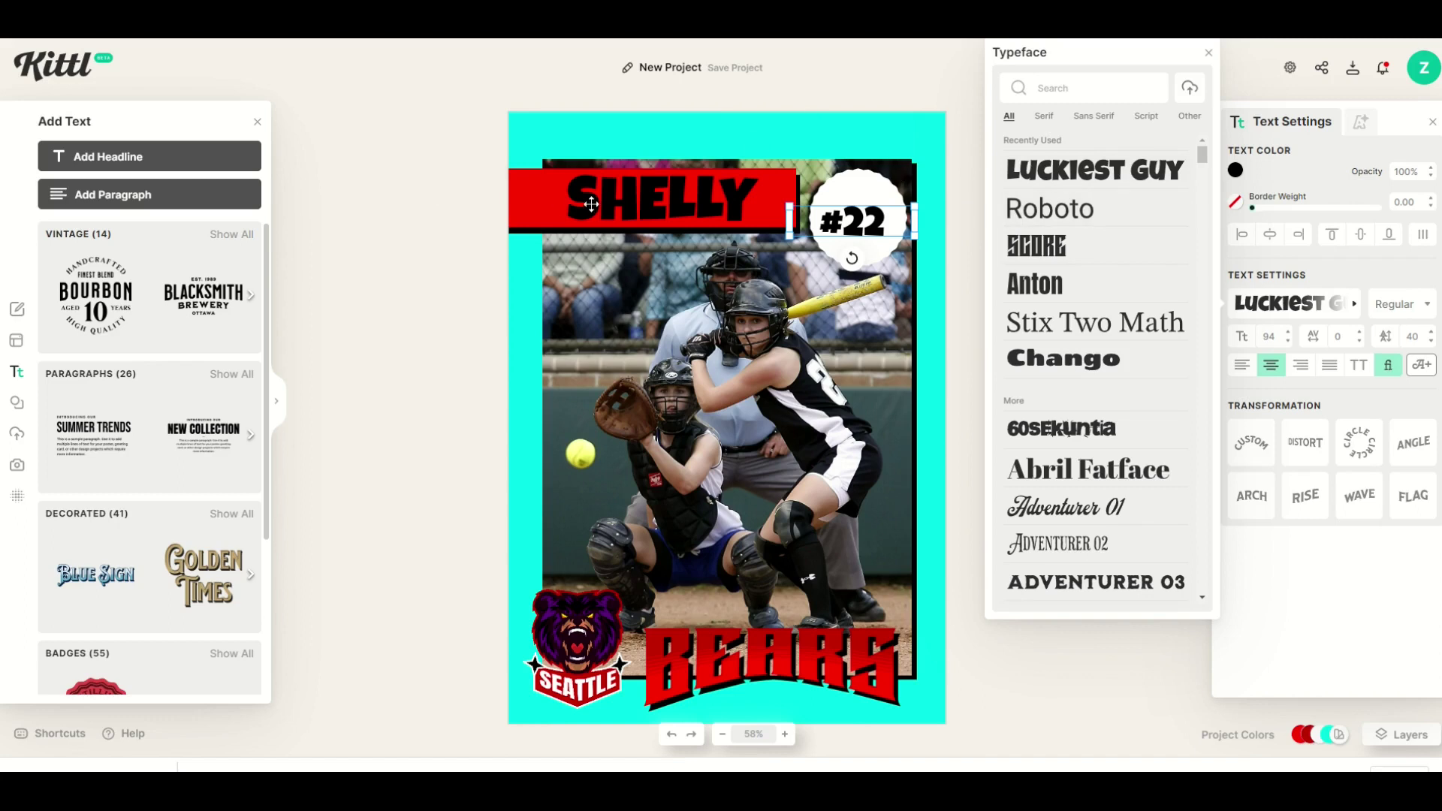
left_click(1067, 362)
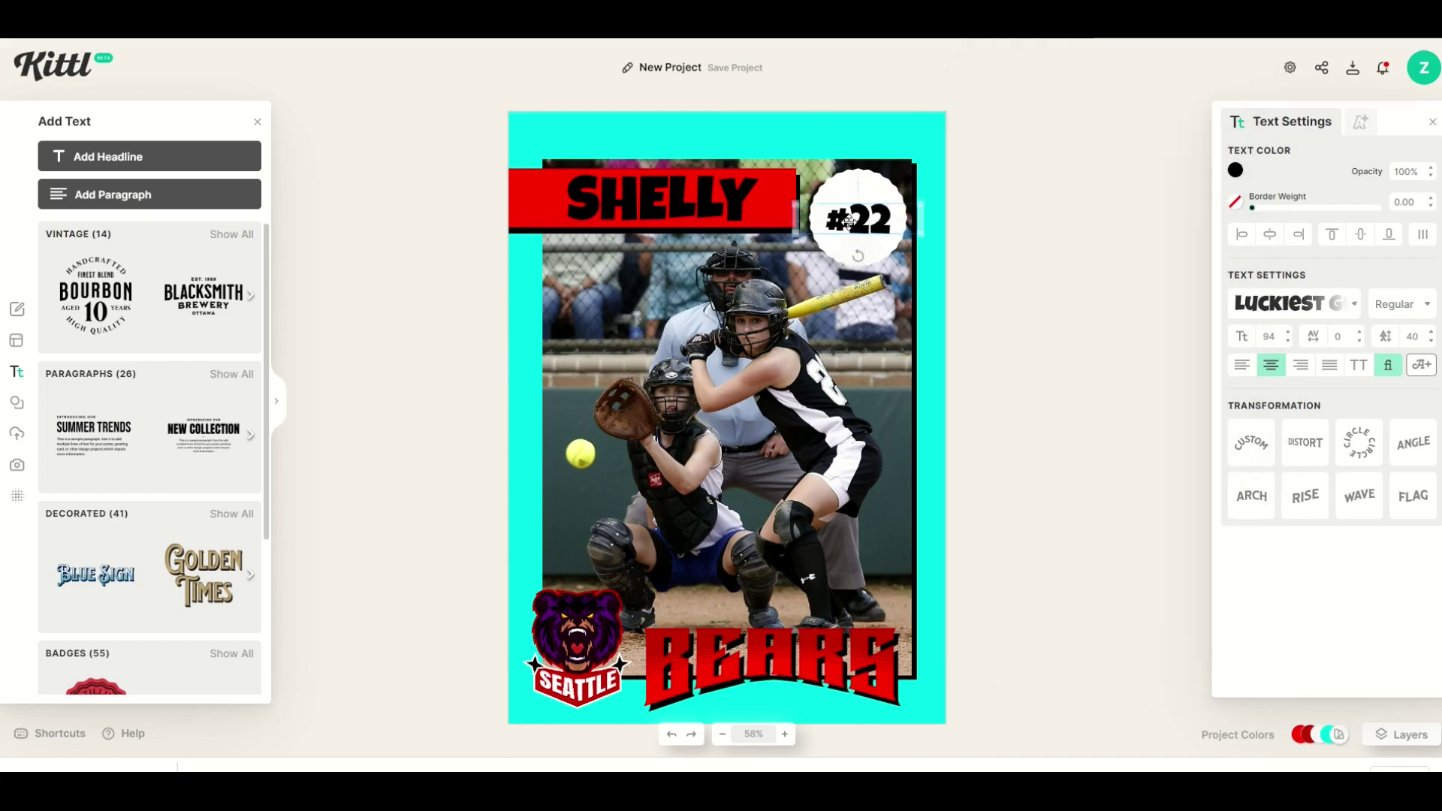